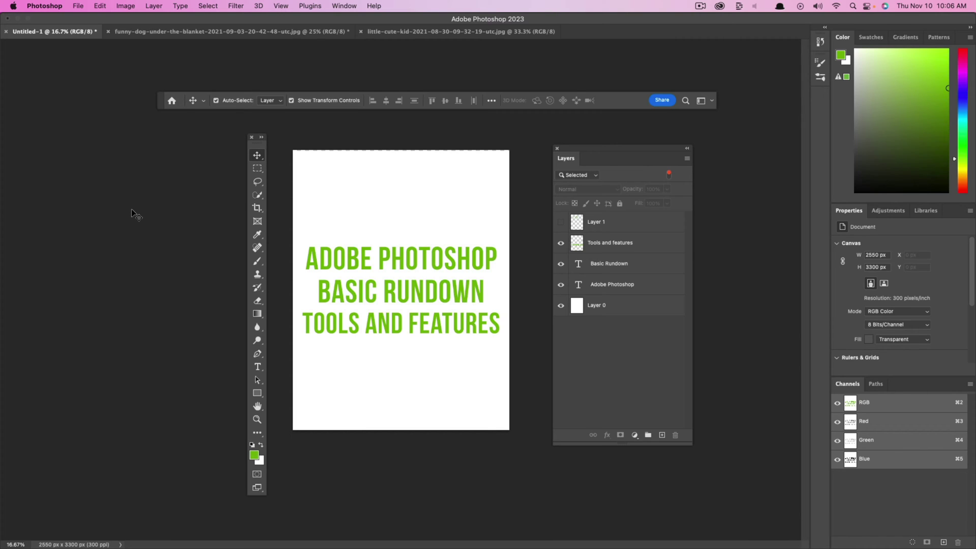
Create a new document from the Letter print preset, 8.5 x 11 inches at 300 ppi, RGB Color with a white background
{"action": "left_click", "coordinate": [80, 6]}
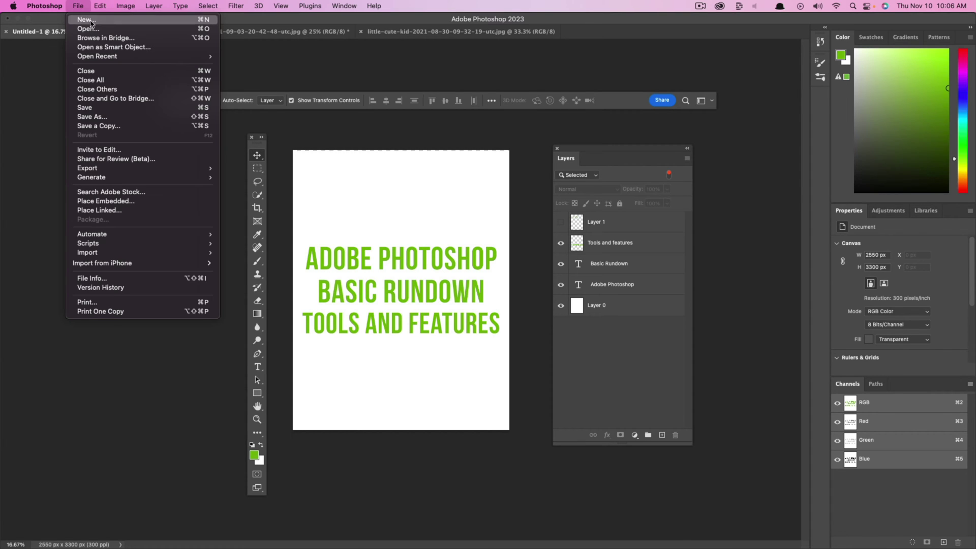
{"action": "left_click", "coordinate": [90, 22]}
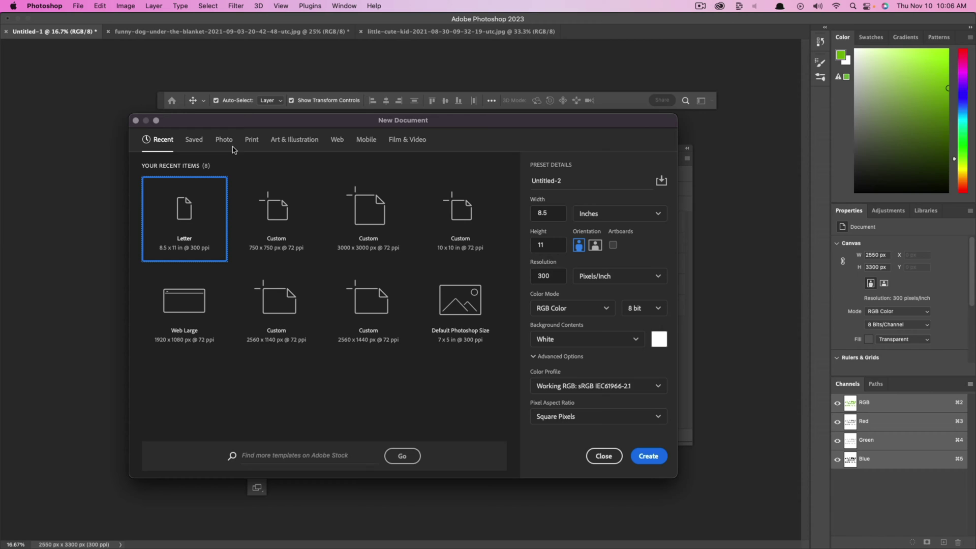
{"action": "left_click", "coordinate": [252, 141]}
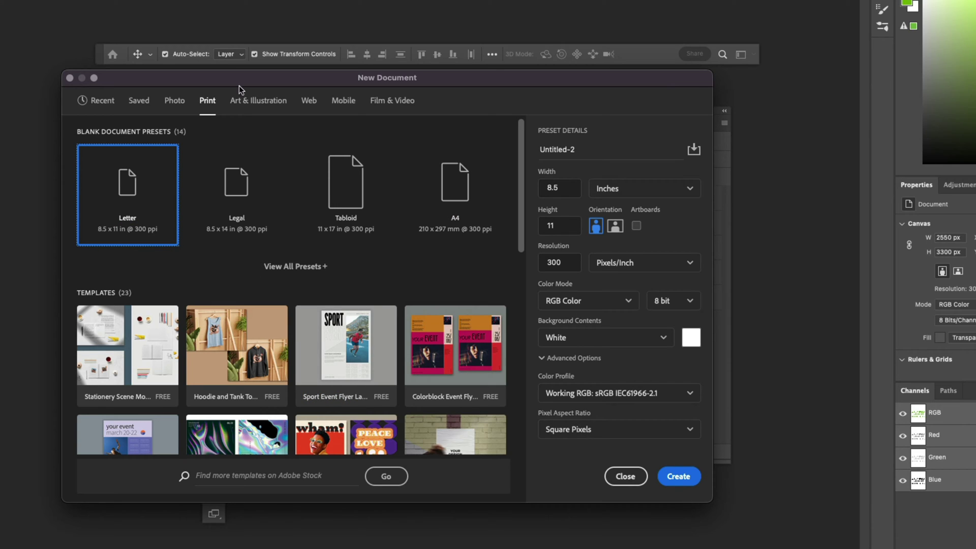
{"action": "double_click", "coordinate": [551, 152]}
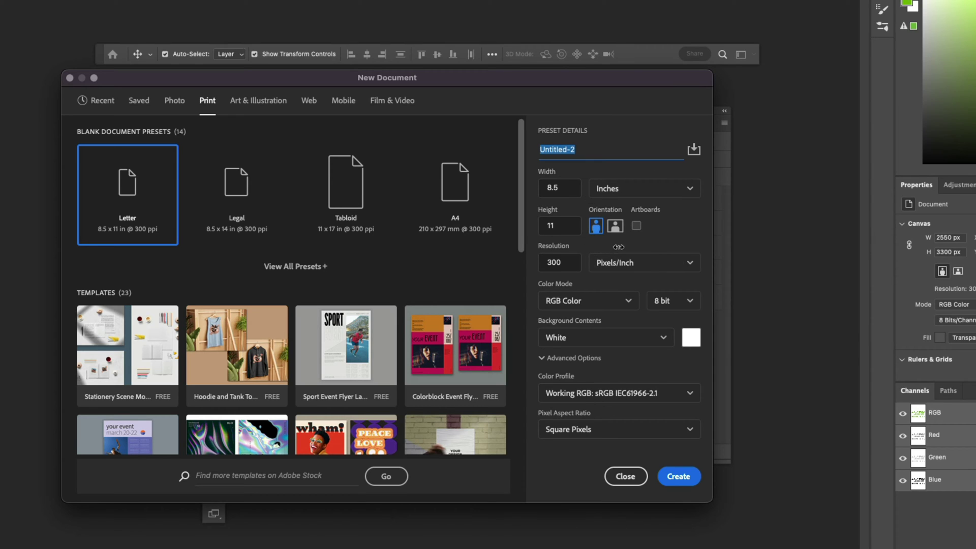
{"action": "left_click", "coordinate": [677, 479]}
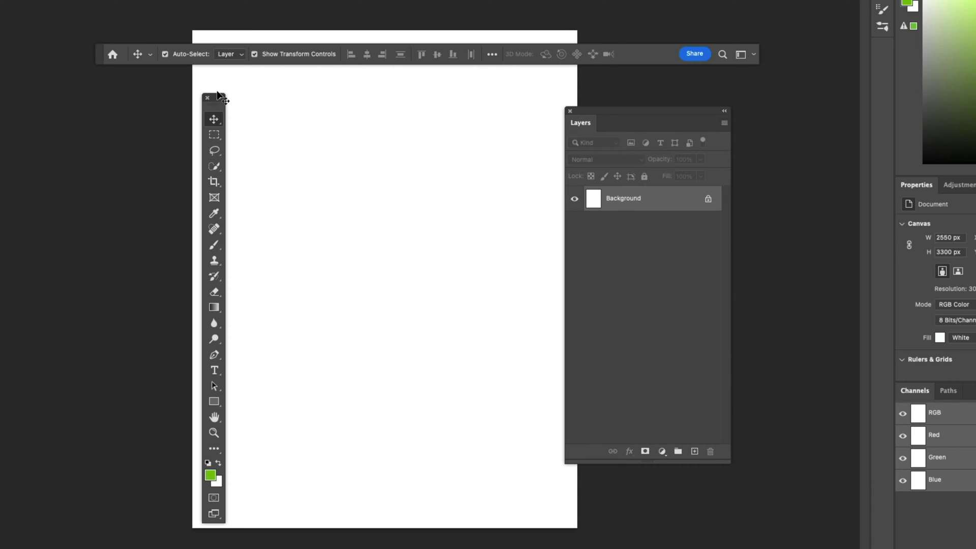
Move the floating options bar, toolbar and Layers panel off the blank canvas
{"action": "left_click_drag", "start_coordinate": [102, 53], "coordinate": [124, 12]}
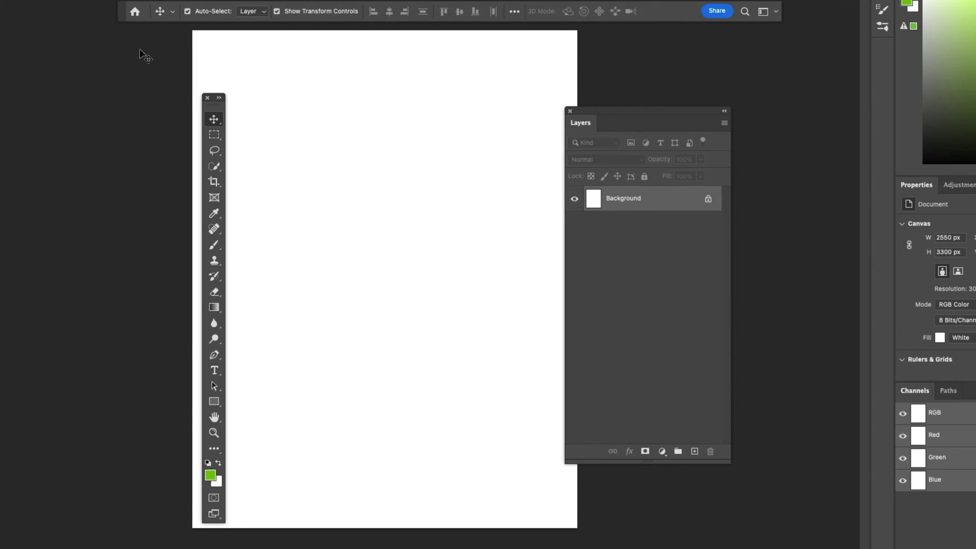
{"action": "left_click_drag", "start_coordinate": [213, 105], "coordinate": [152, 97]}
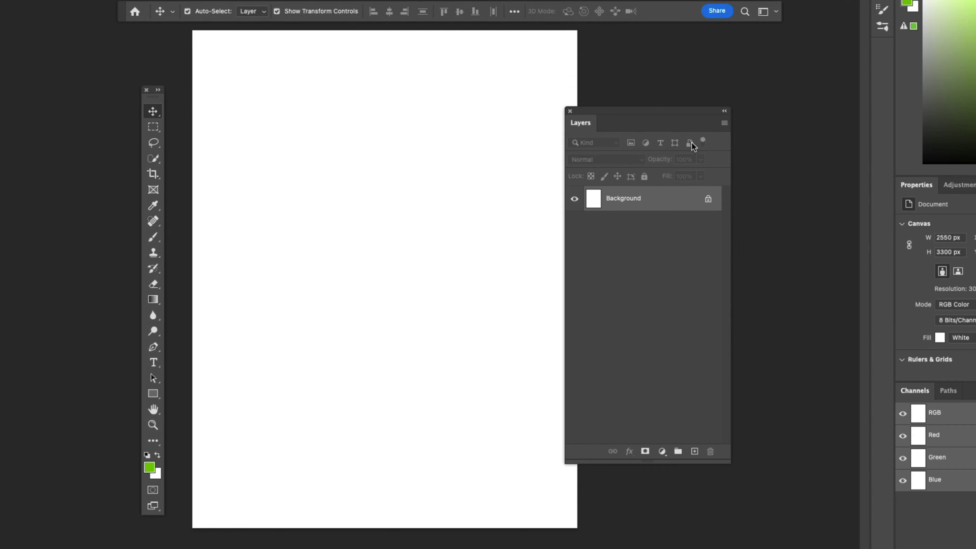
{"action": "left_click_drag", "start_coordinate": [639, 112], "coordinate": [704, 113]}
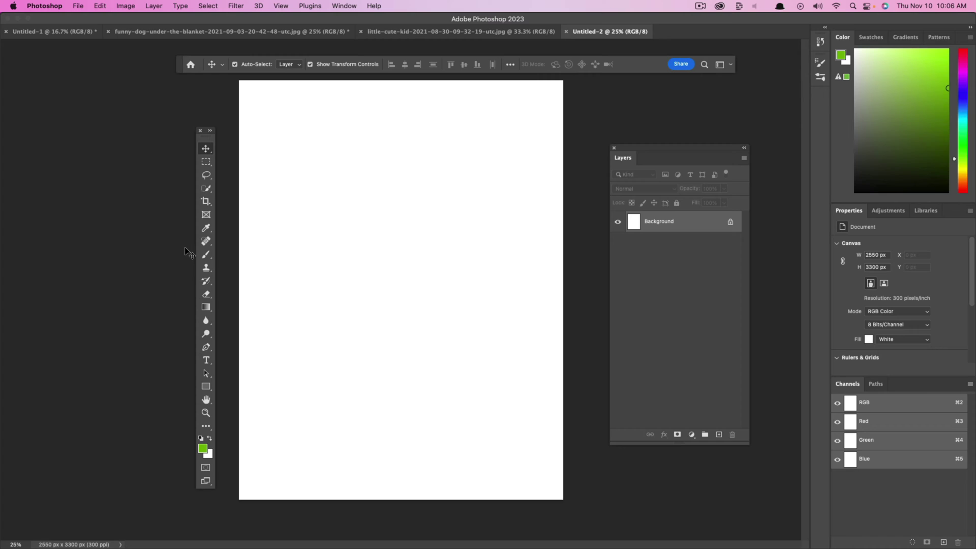
Switch to the Photography workspace and undock its toolbar so it floats beside the canvas
{"action": "left_click", "coordinate": [345, 6]}
{"action": "mouse_move", "coordinate": [355, 29]}
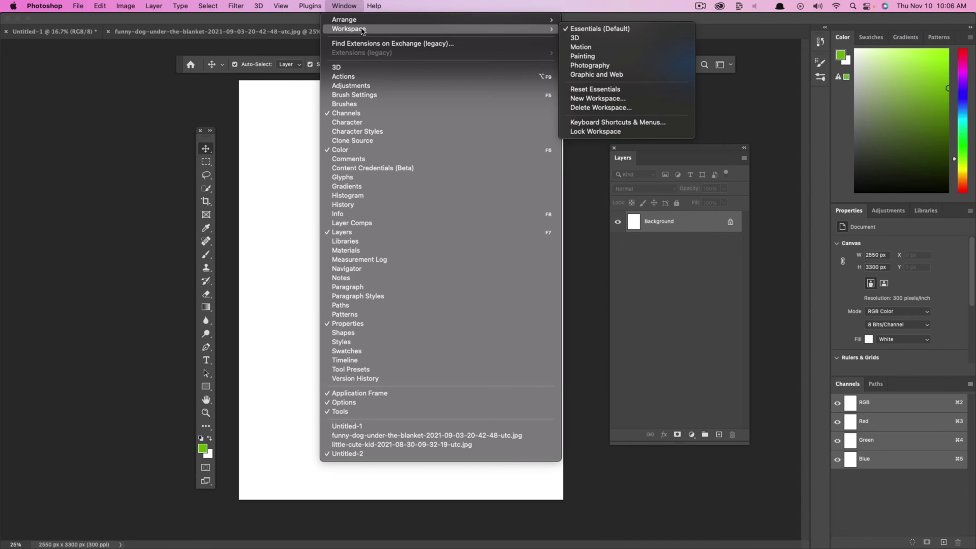
{"action": "left_click", "coordinate": [590, 66]}
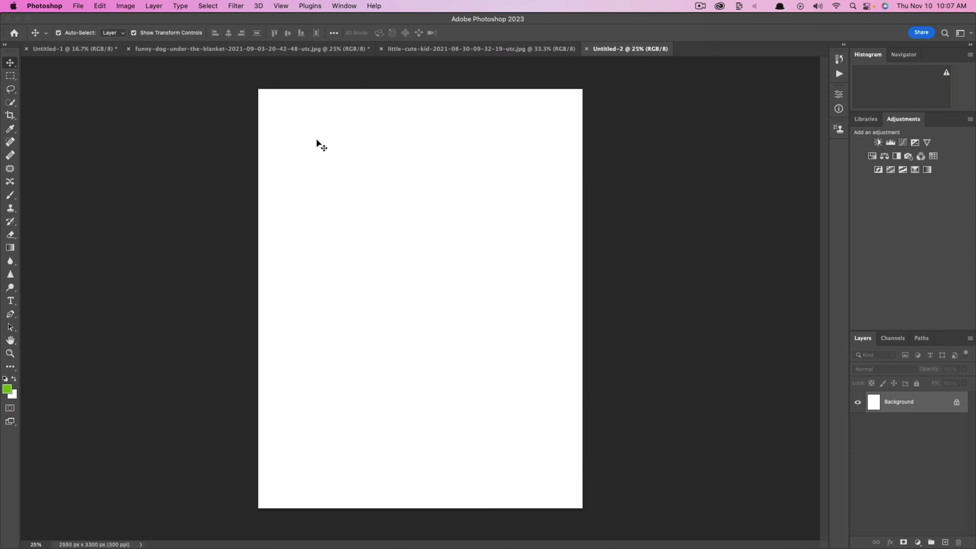
{"action": "left_click_drag", "start_coordinate": [16, 54], "coordinate": [234, 116]}
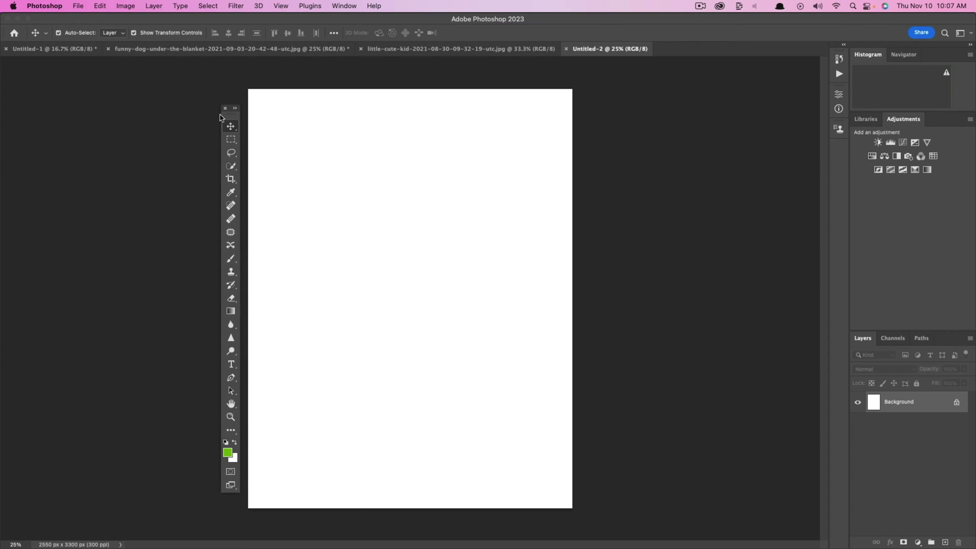
Return to the Essentials (Default) workspace and reposition the floating toolbar a little farther from the canvas edge
{"action": "left_click", "coordinate": [344, 5]}
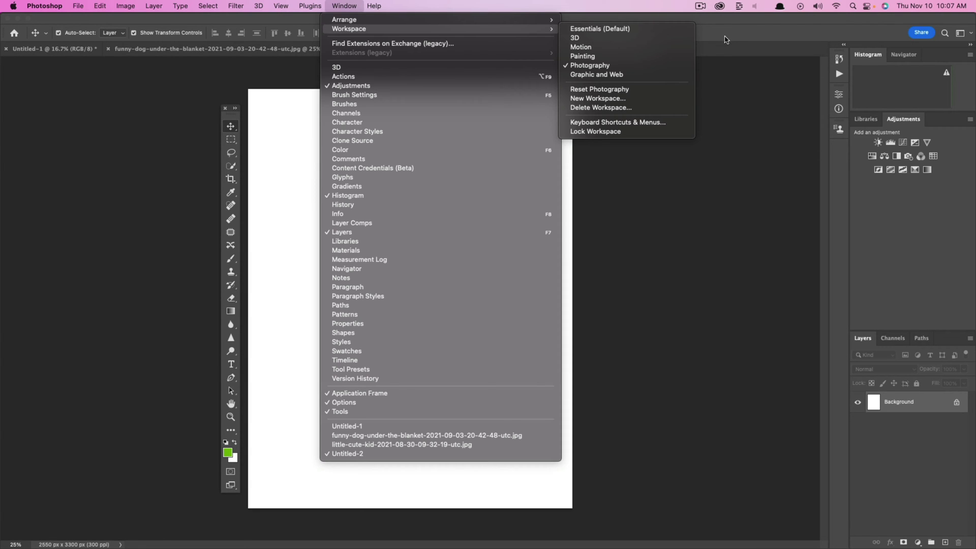
{"action": "left_click", "coordinate": [589, 29]}
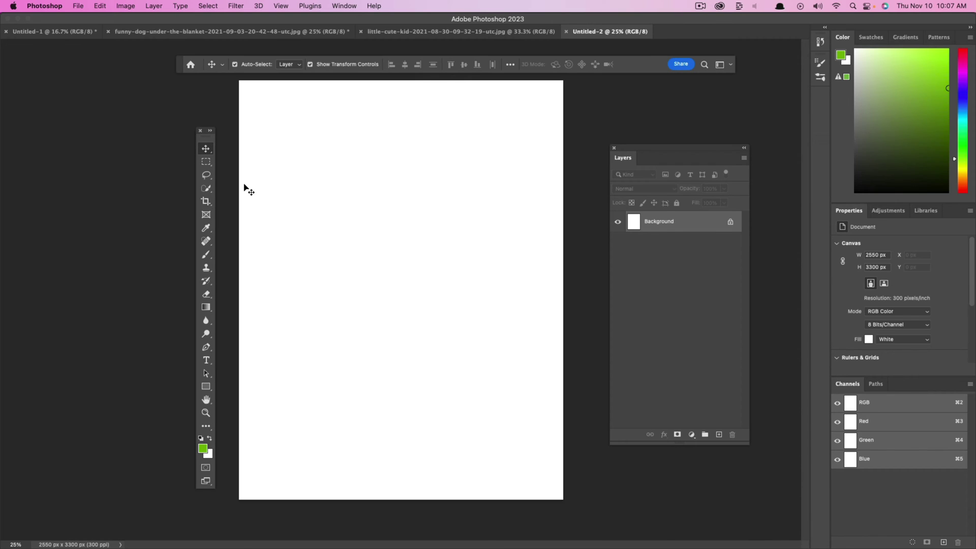
{"action": "left_click_drag", "start_coordinate": [209, 133], "coordinate": [188, 141]}
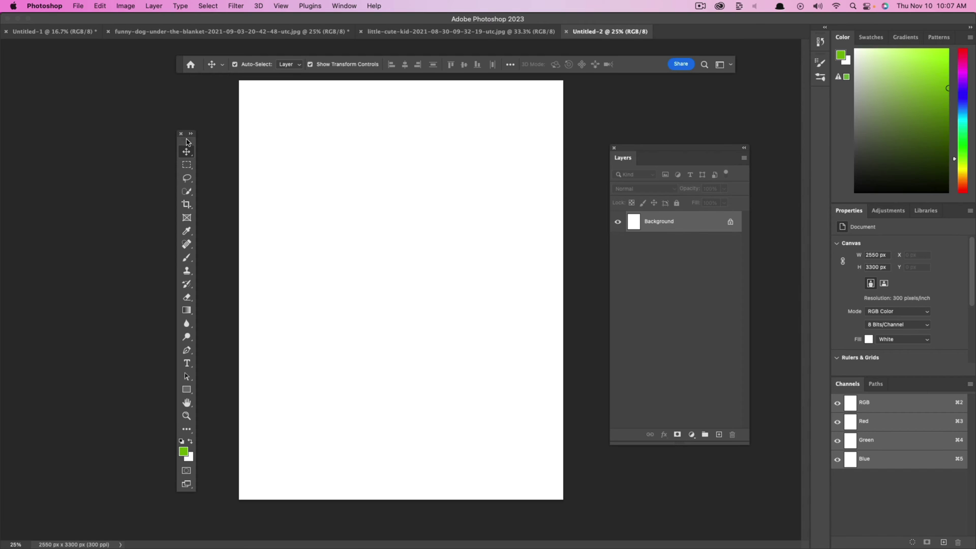
{"action": "left_click_drag", "start_coordinate": [187, 141], "coordinate": [812, 257]}
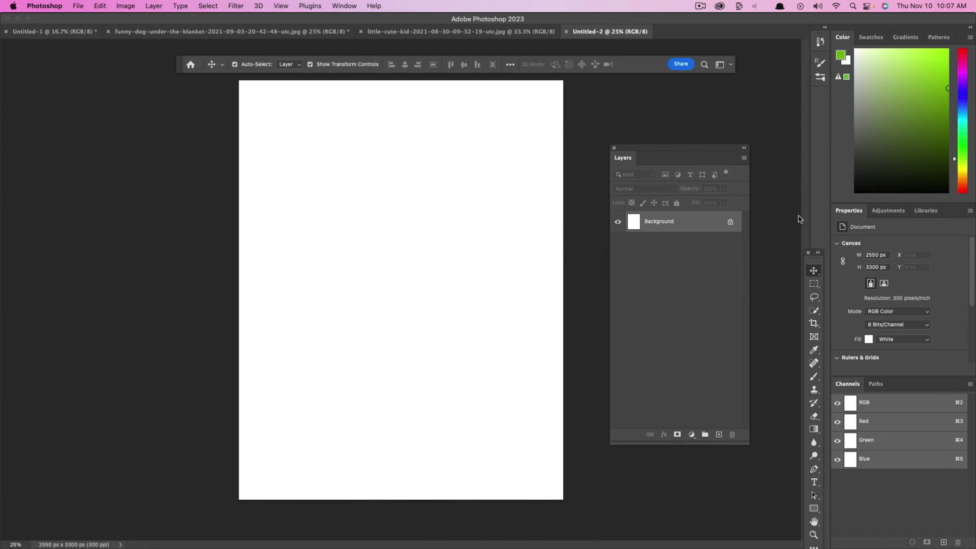
{"action": "left_click_drag", "start_coordinate": [798, 216], "coordinate": [170, 133]}
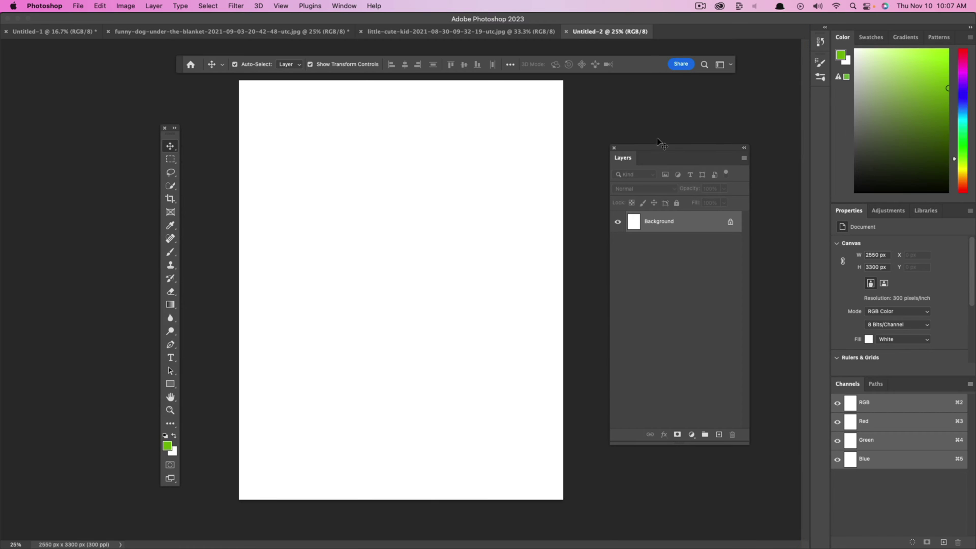
Collapse the floating Layers panel to an icon, expand it again and place it beside the canvas
{"action": "left_click_drag", "start_coordinate": [656, 157], "coordinate": [675, 173]}
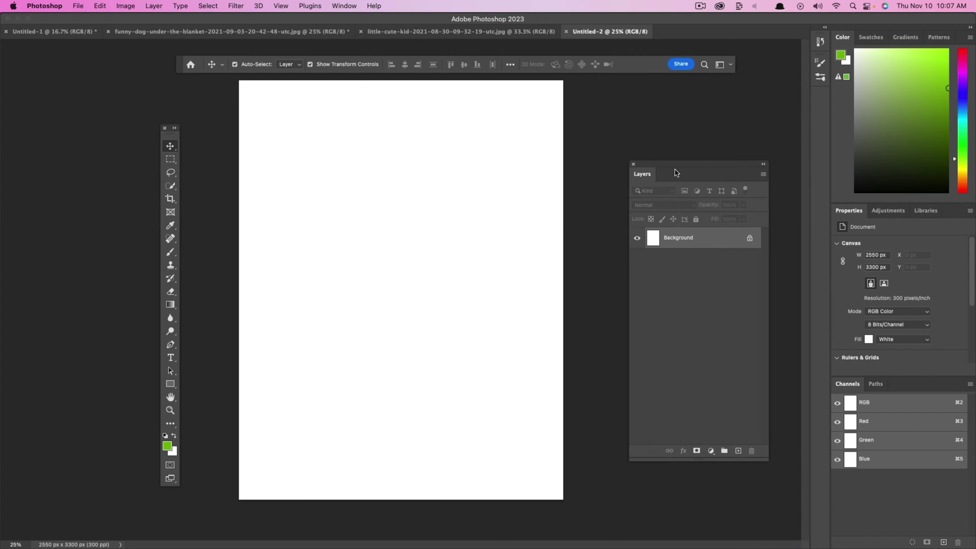
{"action": "left_click", "coordinate": [762, 165]}
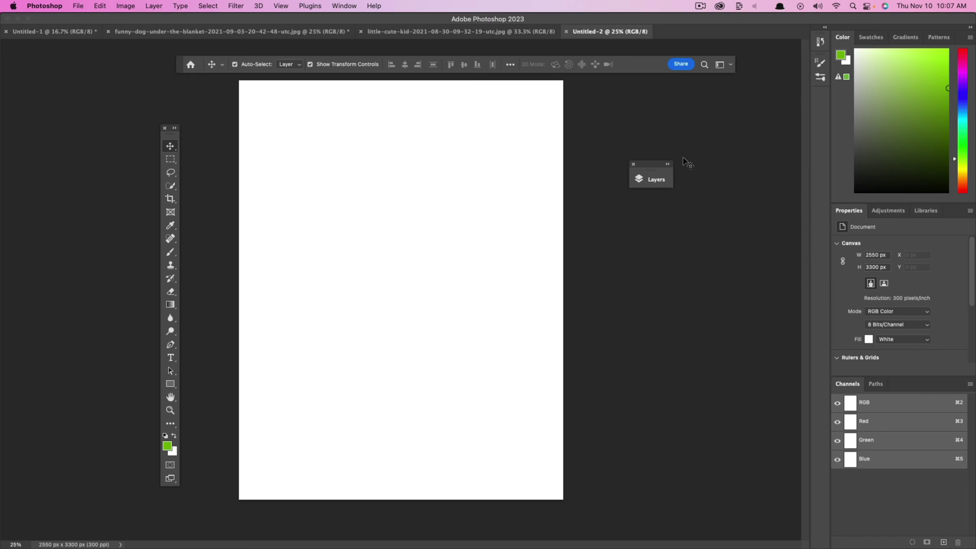
{"action": "left_click", "coordinate": [668, 175]}
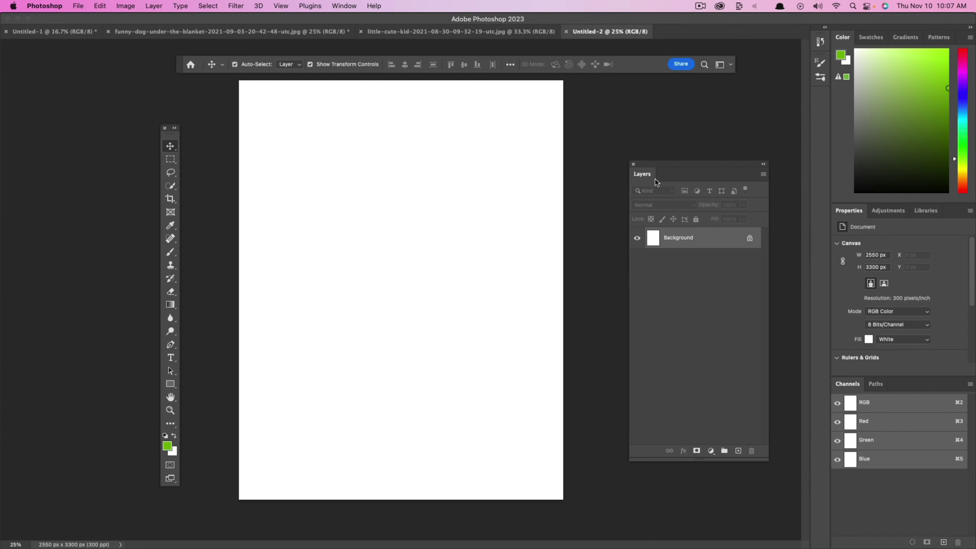
{"action": "left_click_drag", "start_coordinate": [672, 167], "coordinate": [648, 149]}
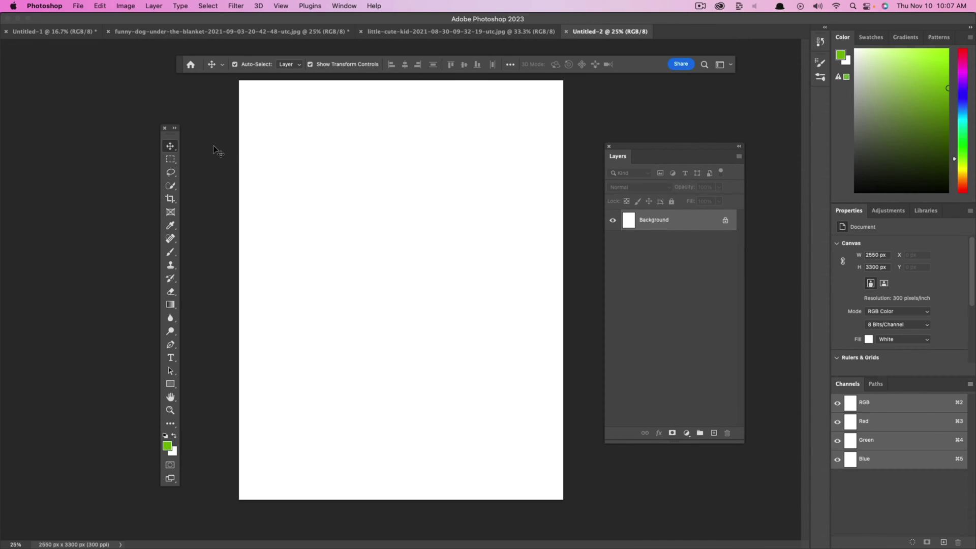
Show the Swatches panel, float it in the empty area beside the toolbar, and shift the toolbar closer to the canvas
{"action": "left_click", "coordinate": [345, 6]}
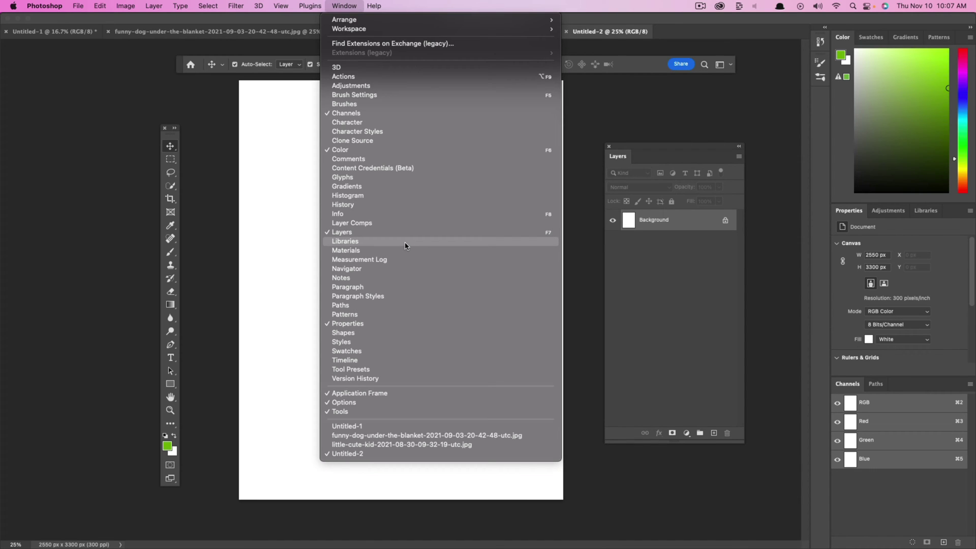
{"action": "left_click", "coordinate": [357, 352]}
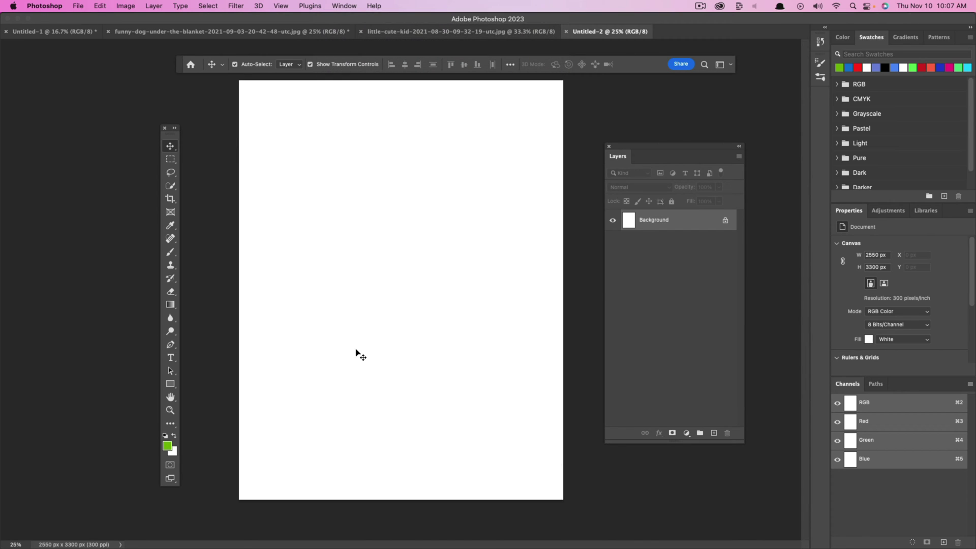
{"action": "left_click_drag", "start_coordinate": [873, 41], "coordinate": [29, 133]}
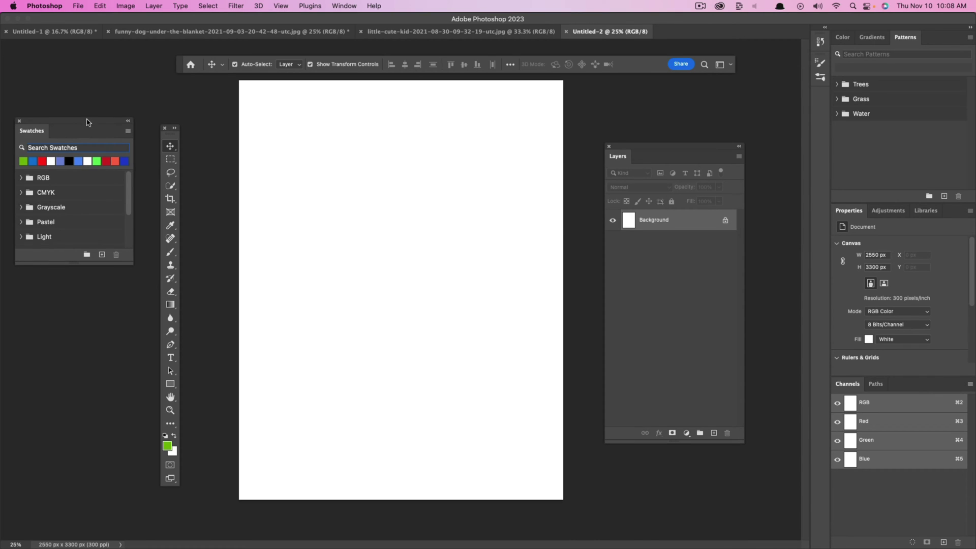
{"action": "left_click_drag", "start_coordinate": [89, 122], "coordinate": [115, 128]}
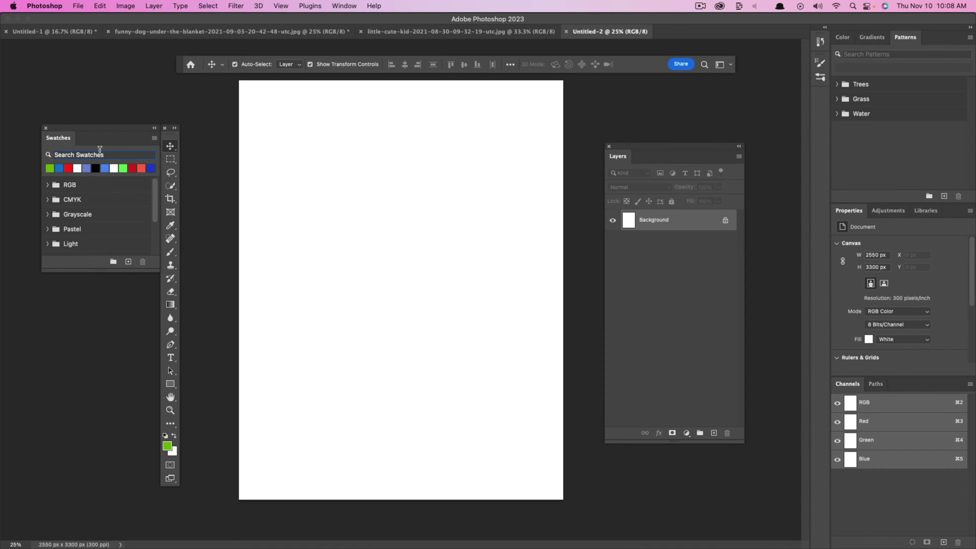
{"action": "left_click_drag", "start_coordinate": [175, 130], "coordinate": [214, 118]}
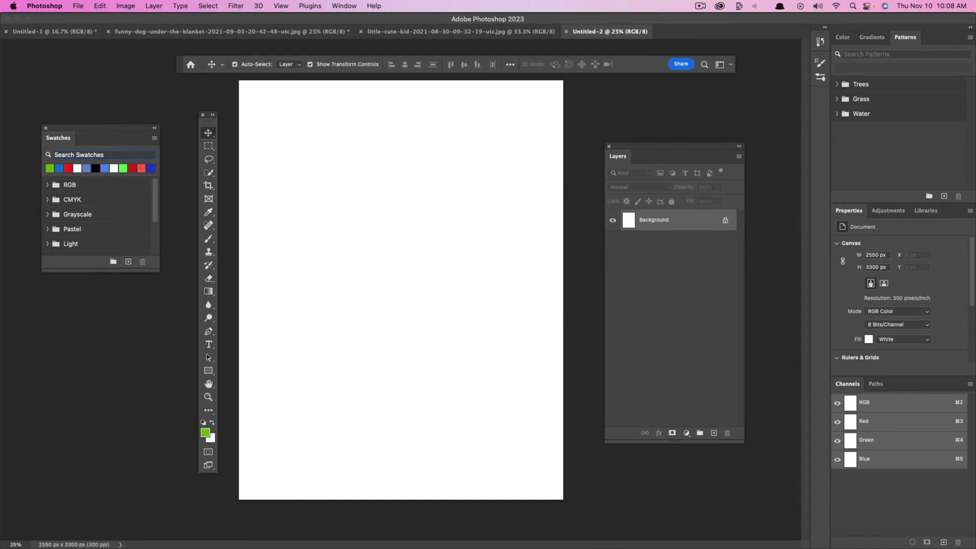
Switch to Finder, show the GOOGLE CHROME DOWNLOADS folder and enlarge the window to fit all its files
{"action": "key", "text": "super+Tab"}
{"action": "left_click_drag", "start_coordinate": [568, 102], "coordinate": [224, 162]}
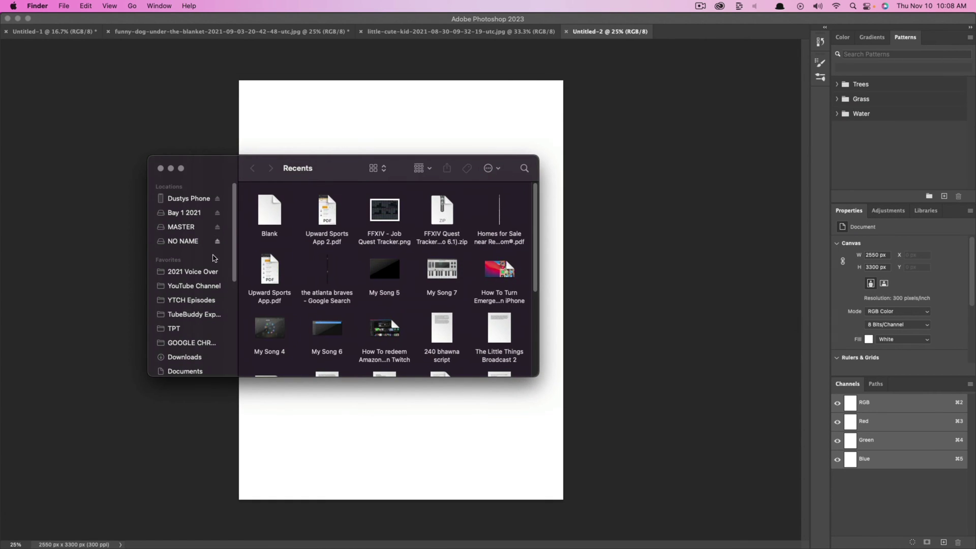
{"action": "left_click", "coordinate": [192, 343]}
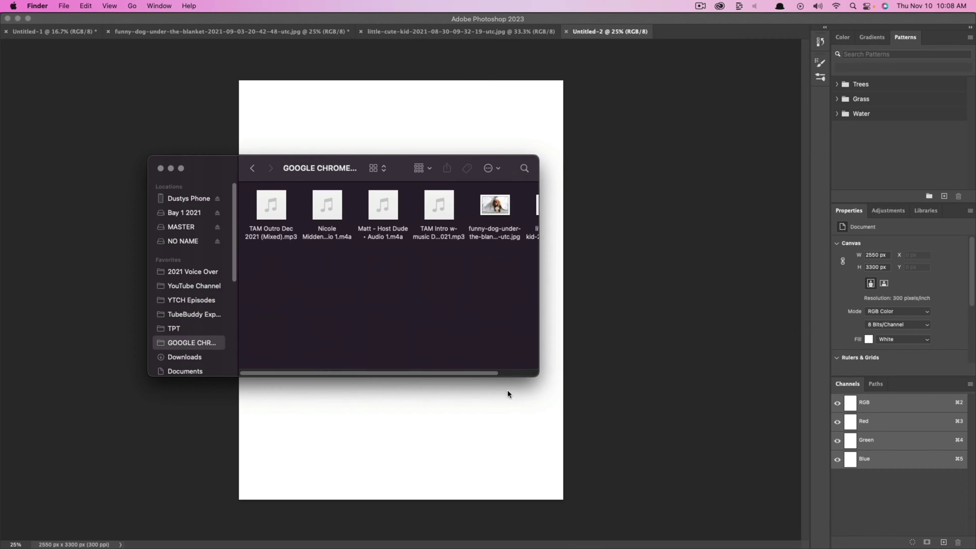
{"action": "left_click_drag", "start_coordinate": [538, 376], "coordinate": [640, 415]}
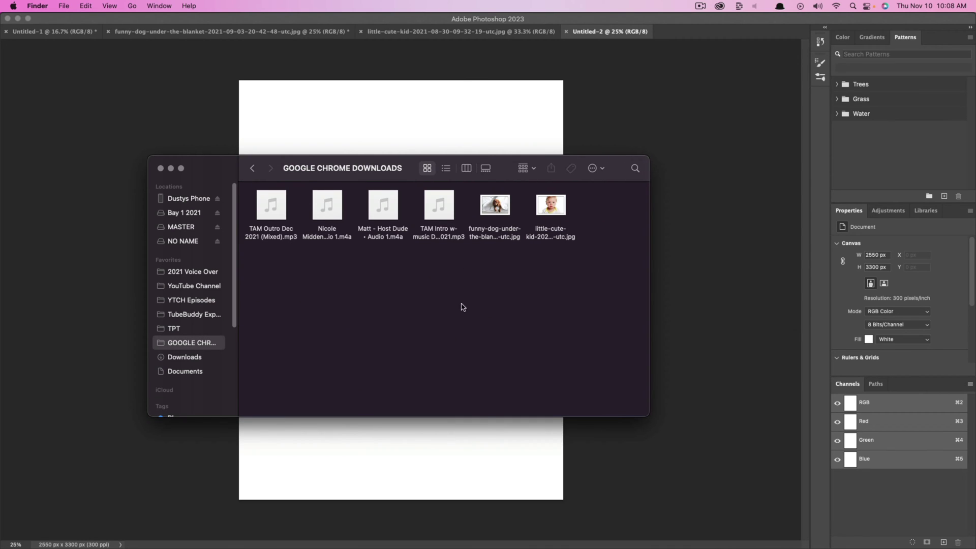
Open the little-cute-kid JPEG from the GOOGLE CHROME DOWNLOADS folder in Photoshop
{"action": "left_click", "coordinate": [548, 235]}
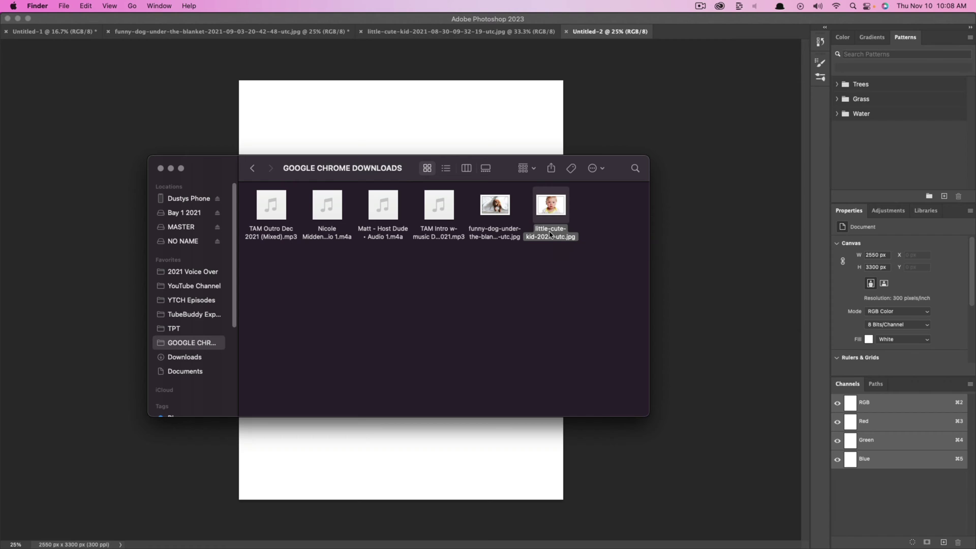
{"action": "left_click_drag", "start_coordinate": [549, 234], "coordinate": [335, 526]}
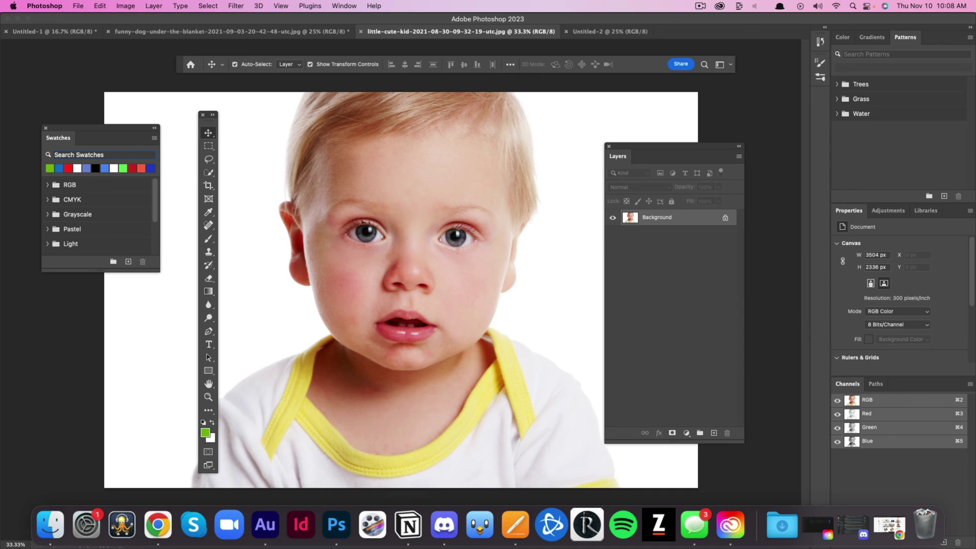
{"action": "key", "text": "super+Tab"}
{"action": "key", "text": "super+Tab"}
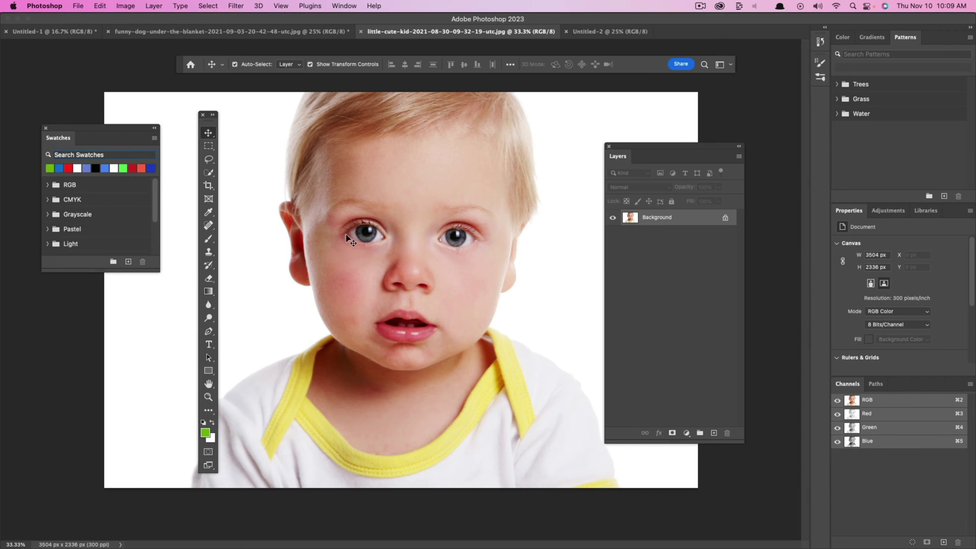
Try placing the little-cute-kid JPEG from the GOOGLE CHROME DOWNLOADS folder as an embedded image in the baby photo, and cancel the placement
{"action": "left_click", "coordinate": [78, 6]}
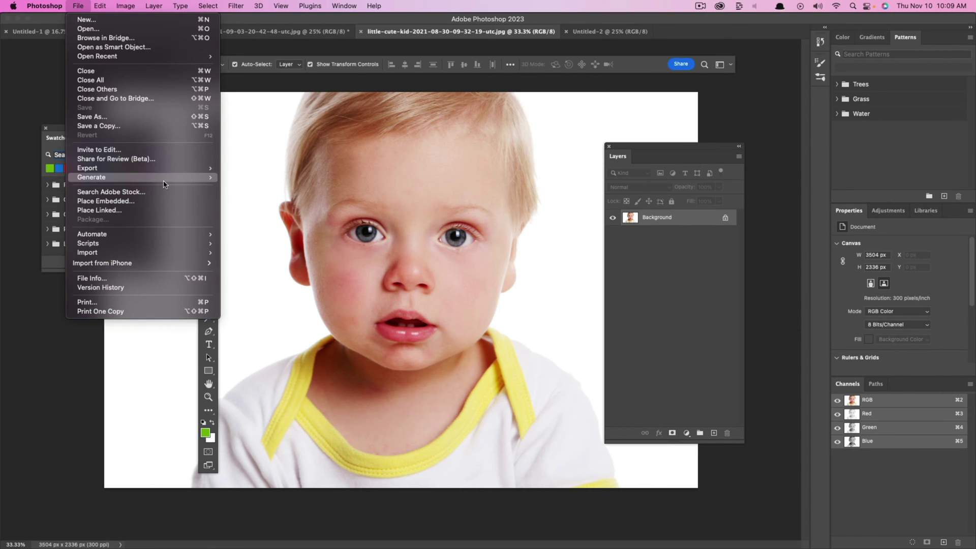
{"action": "left_click", "coordinate": [107, 202]}
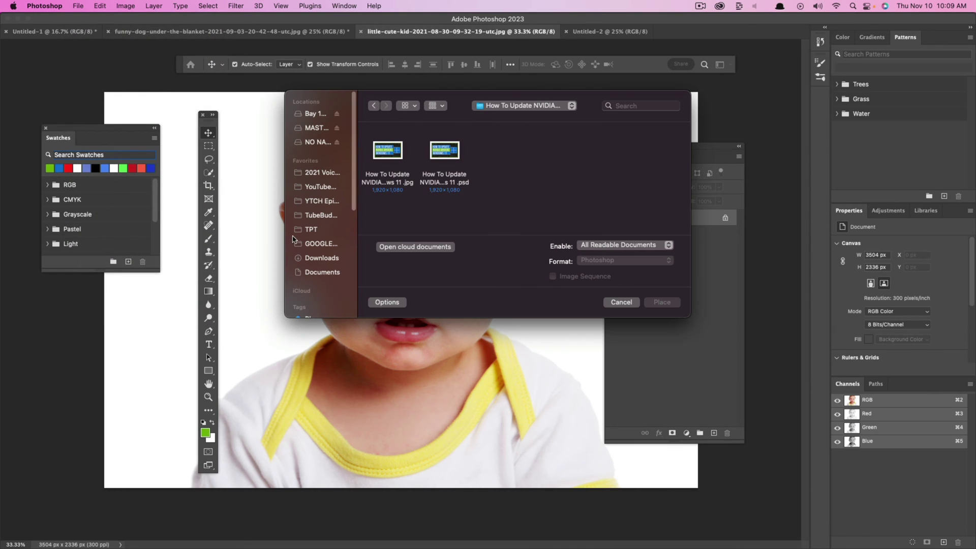
{"action": "left_click", "coordinate": [307, 249]}
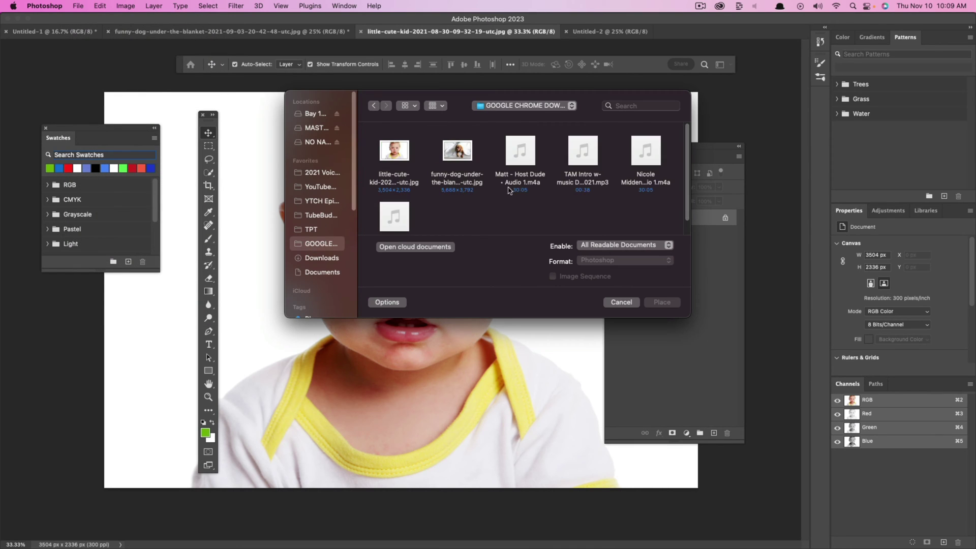
{"action": "left_click", "coordinate": [388, 193]}
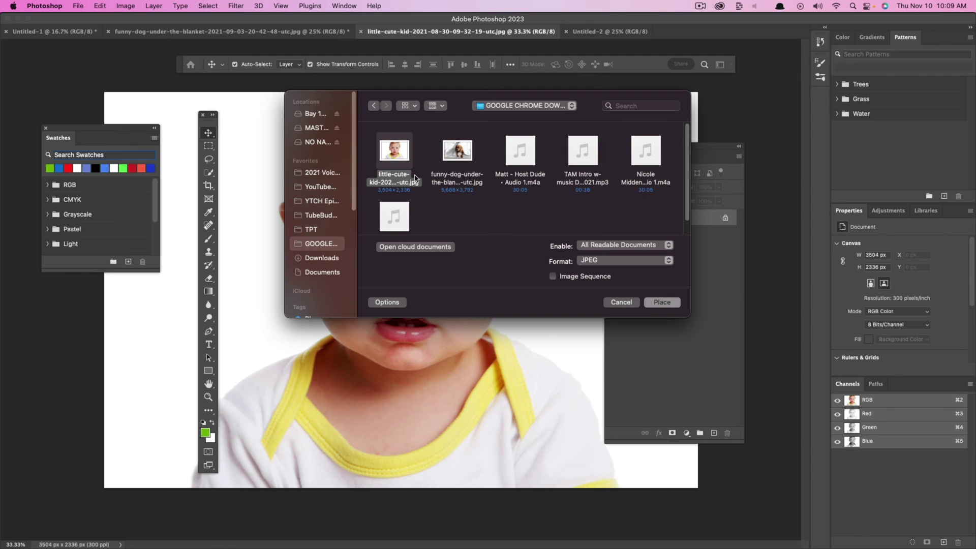
{"action": "left_click", "coordinate": [661, 302]}
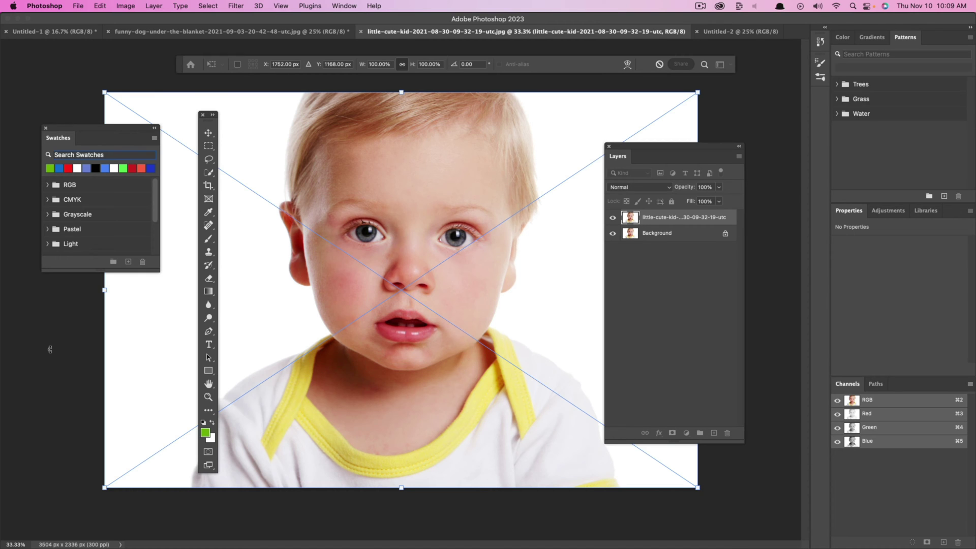
{"action": "key", "text": "Escape"}
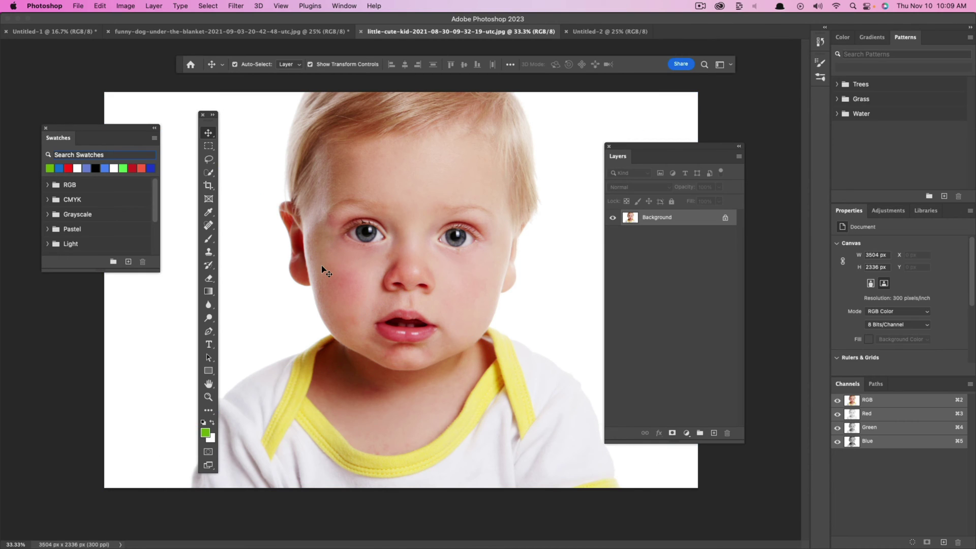
In the Untitled-1 document, insert the letters DGHD into the middle of the word PHOTOSHOP in the first green text line
{"action": "left_click", "coordinate": [56, 31]}
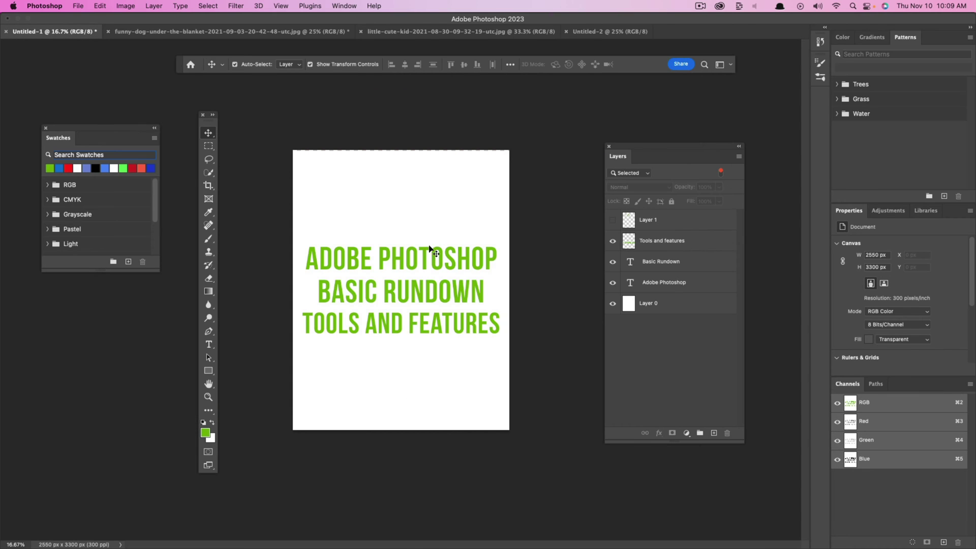
{"action": "left_click", "coordinate": [400, 252]}
{"action": "double_click", "coordinate": [400, 252]}
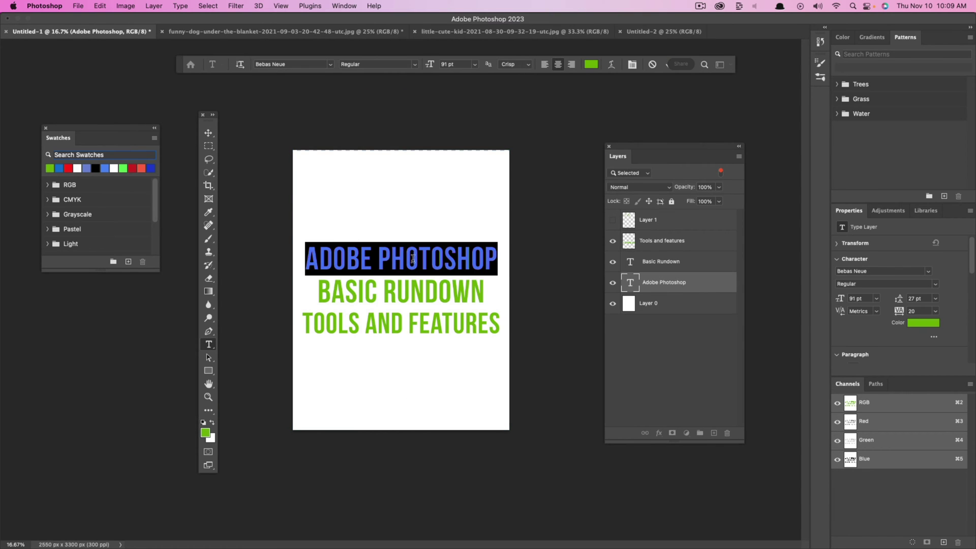
{"action": "left_click", "coordinate": [425, 271]}
{"action": "type", "text": "DGHDF"}
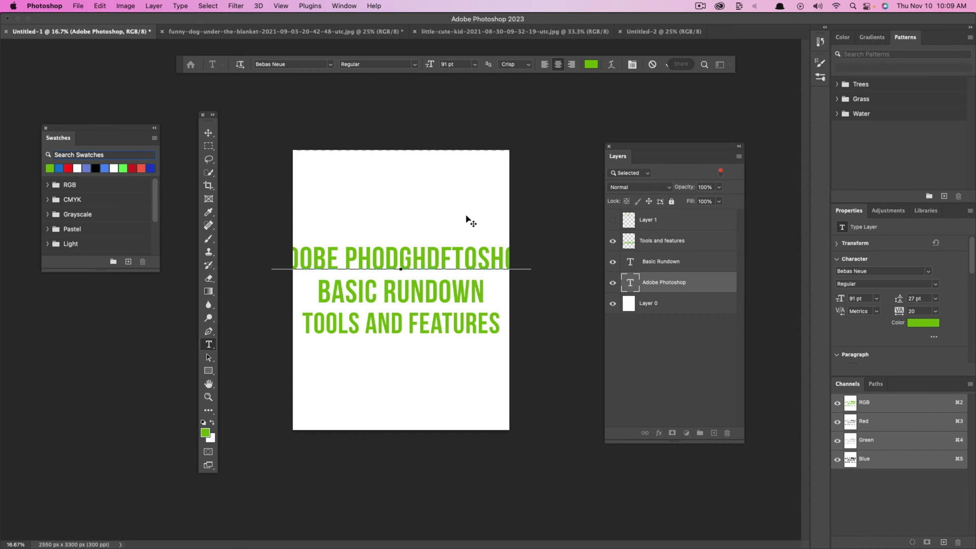
{"action": "key", "text": "BackSpace"}
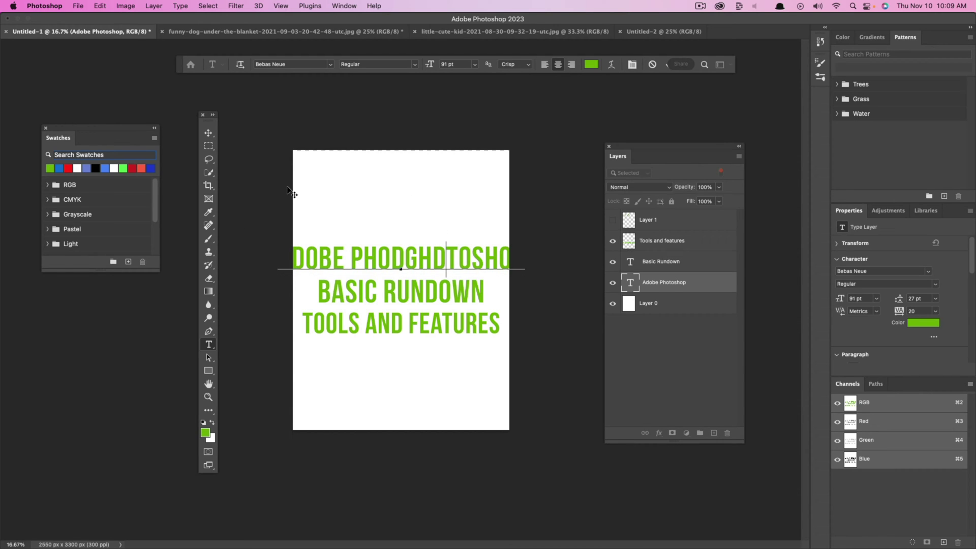
Paint a brush stroke above the green text on the page, undo the stroke, and check the available undo commands
{"action": "left_click", "coordinate": [208, 239]}
{"action": "mouse_move", "coordinate": [430, 220]}
{"action": "left_mouse_down"}
{"action": "mouse_move", "coordinate": [381, 191]}
{"action": "mouse_move", "coordinate": [348, 188]}
{"action": "left_mouse_up"}
{"action": "key", "text": "super+z"}
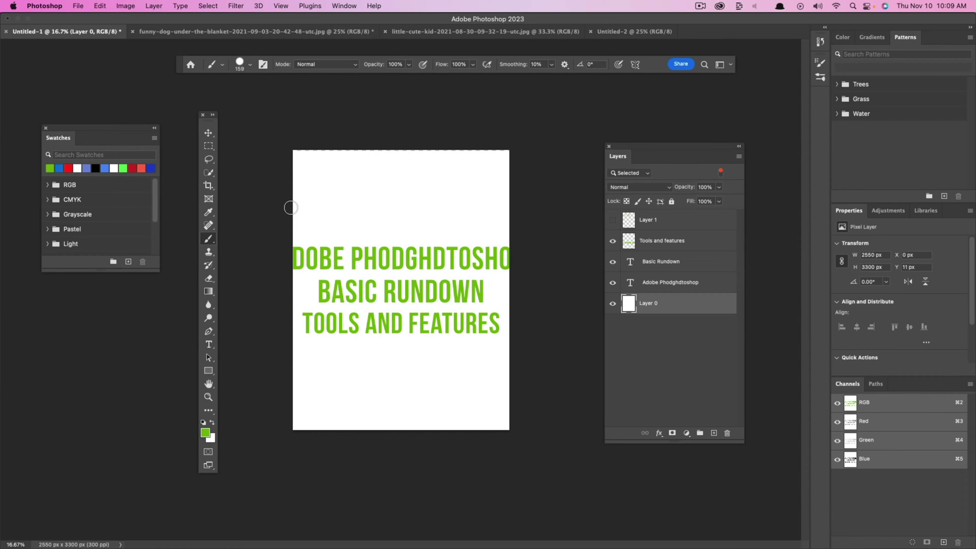
{"action": "left_click", "coordinate": [102, 6]}
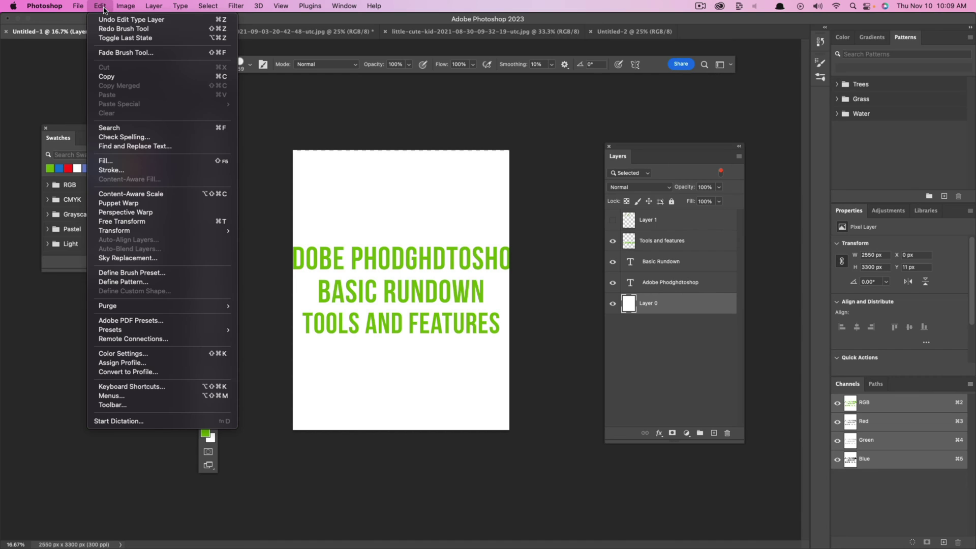
{"action": "left_click", "coordinate": [120, 21]}
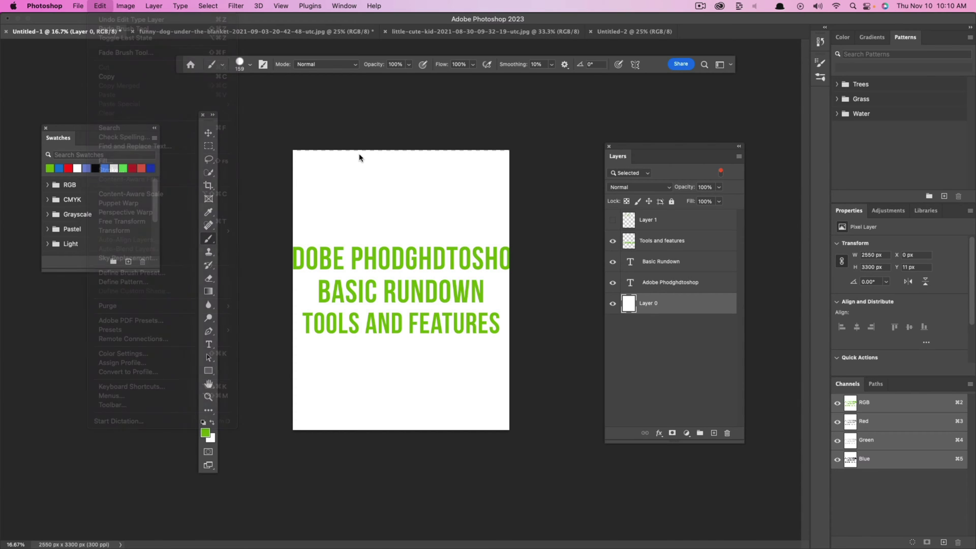
Switch to the funny-dog document and reposition the floating toolbar and Layers panel over the photo, with the Move tool active
{"action": "left_click", "coordinate": [193, 32]}
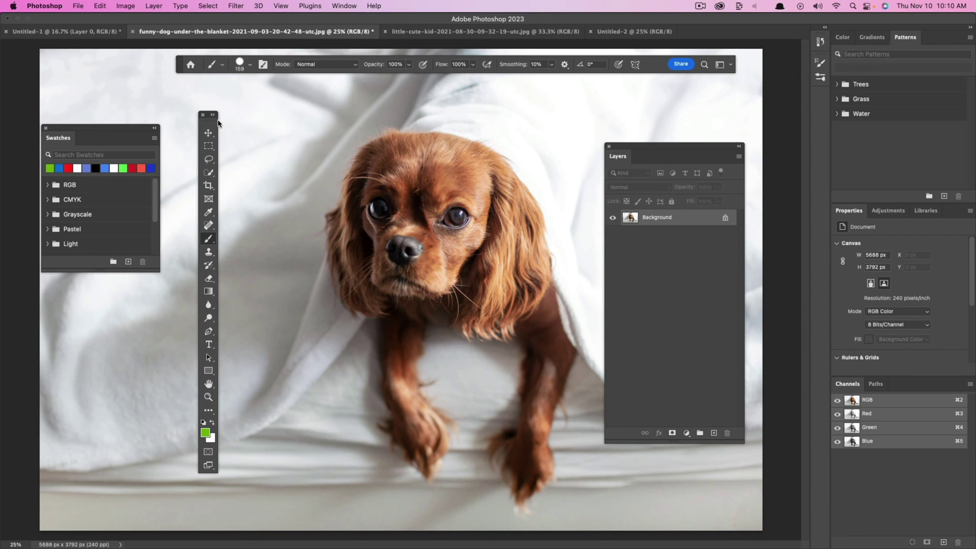
{"action": "left_click_drag", "start_coordinate": [212, 123], "coordinate": [262, 129]}
{"action": "left_click", "coordinate": [259, 138]}
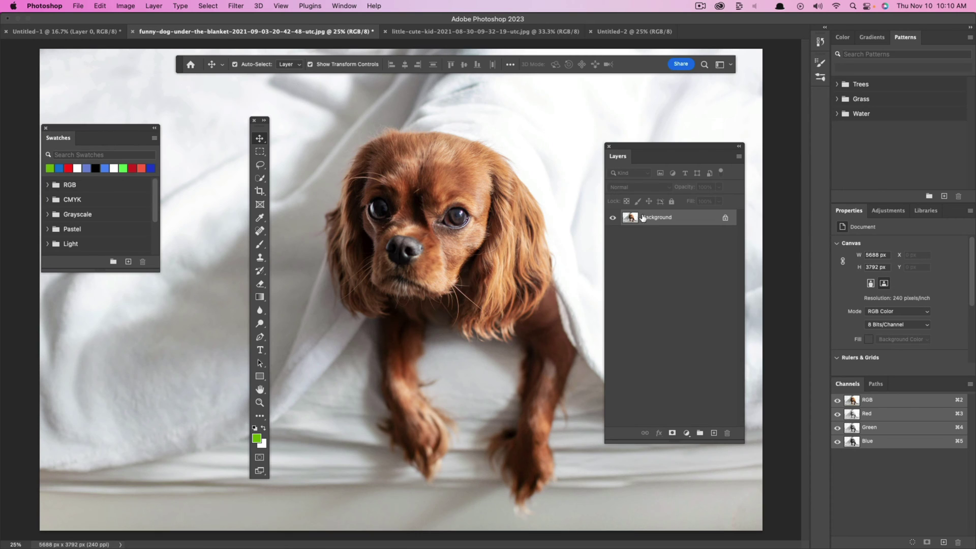
{"action": "left_click_drag", "start_coordinate": [656, 146], "coordinate": [646, 116]}
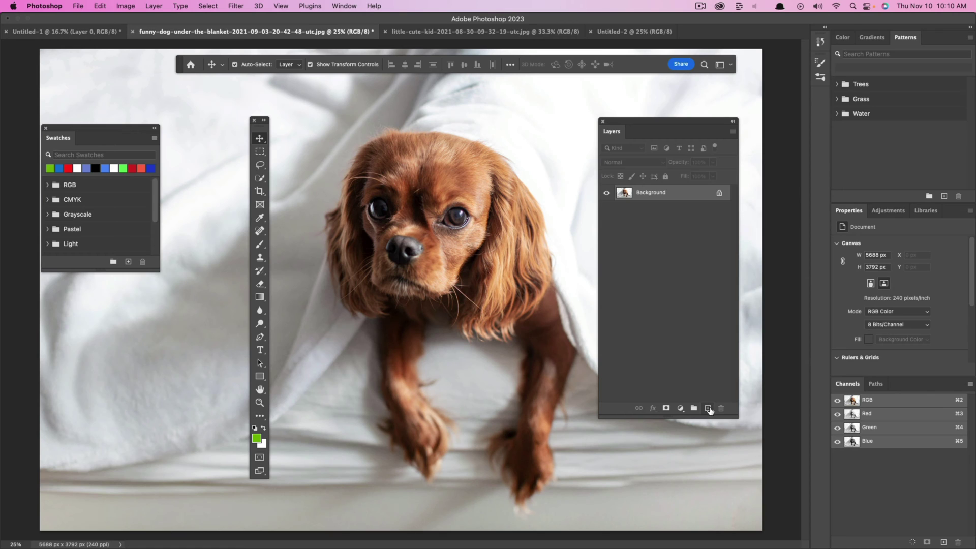
Add two new layers to the dog photo and paint a bright green brush stroke on Layer 1 above the dog's head
{"action": "left_click", "coordinate": [708, 408]}
{"action": "left_click", "coordinate": [708, 409]}
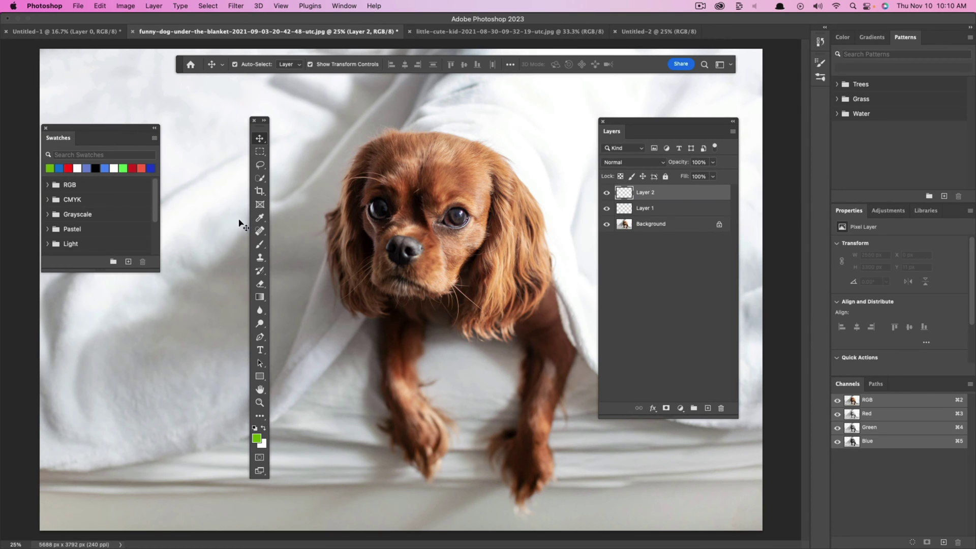
{"action": "left_click", "coordinate": [260, 244]}
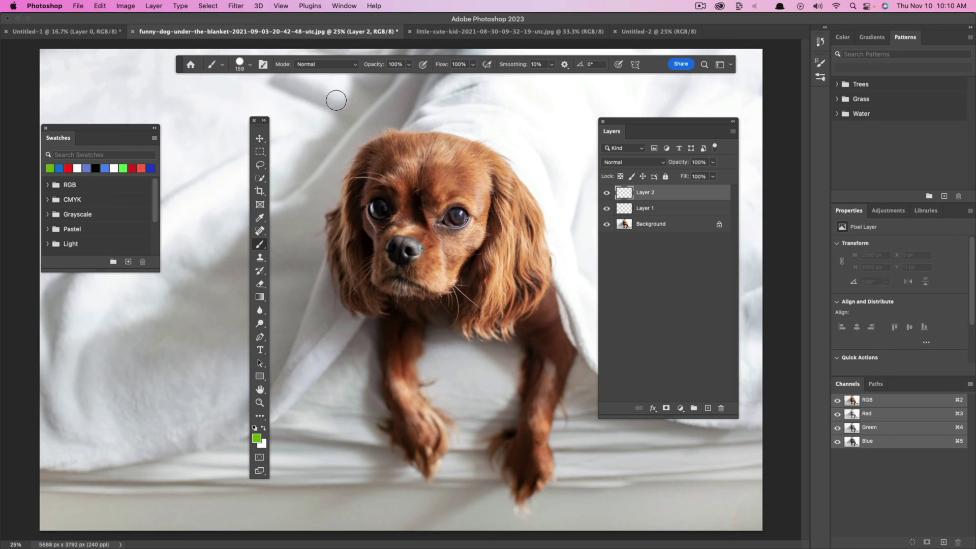
{"action": "left_click", "coordinate": [670, 208]}
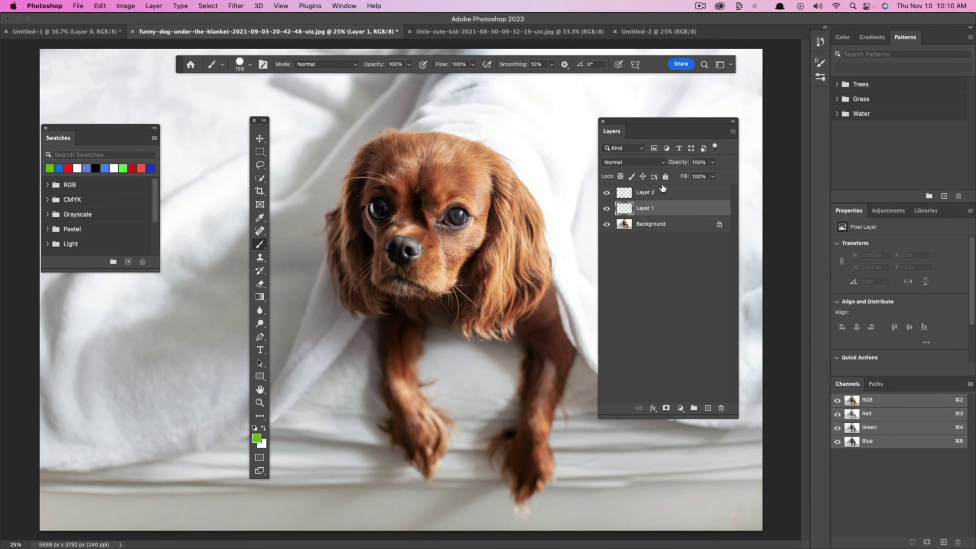
{"action": "left_click", "coordinate": [124, 168]}
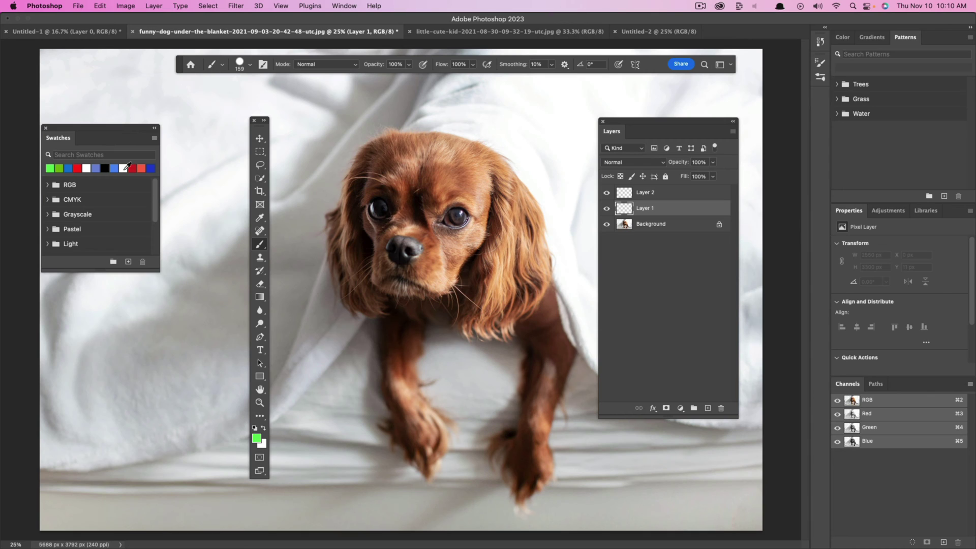
{"action": "mouse_move", "coordinate": [339, 109]}
{"action": "left_mouse_down"}
{"action": "mouse_move", "coordinate": [312, 138]}
{"action": "mouse_move", "coordinate": [298, 102]}
{"action": "mouse_move", "coordinate": [337, 101]}
{"action": "mouse_move", "coordinate": [313, 112]}
{"action": "mouse_move", "coordinate": [316, 139]}
{"action": "mouse_move", "coordinate": [340, 102]}
{"action": "mouse_move", "coordinate": [334, 126]}
{"action": "mouse_move", "coordinate": [327, 114]}
{"action": "mouse_move", "coordinate": [358, 105]}
{"action": "left_mouse_up"}
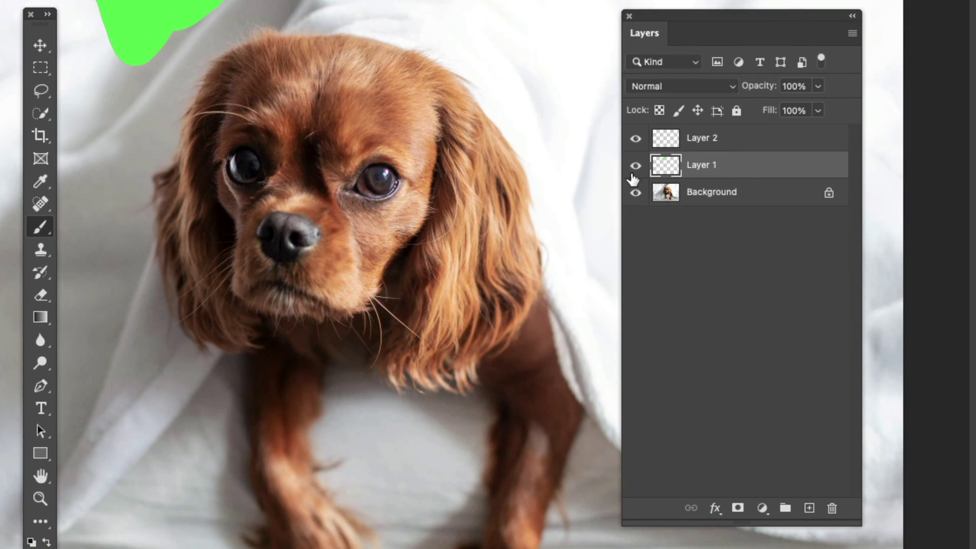
Hide Layer 1 with the green brush stroke, show it again, and delete the layer
{"action": "left_click", "coordinate": [636, 166]}
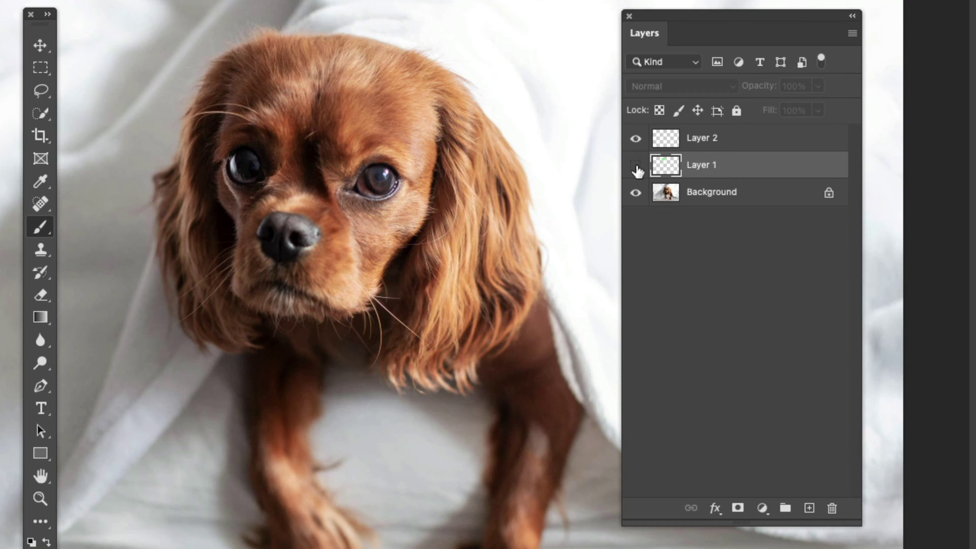
{"action": "left_click", "coordinate": [636, 166]}
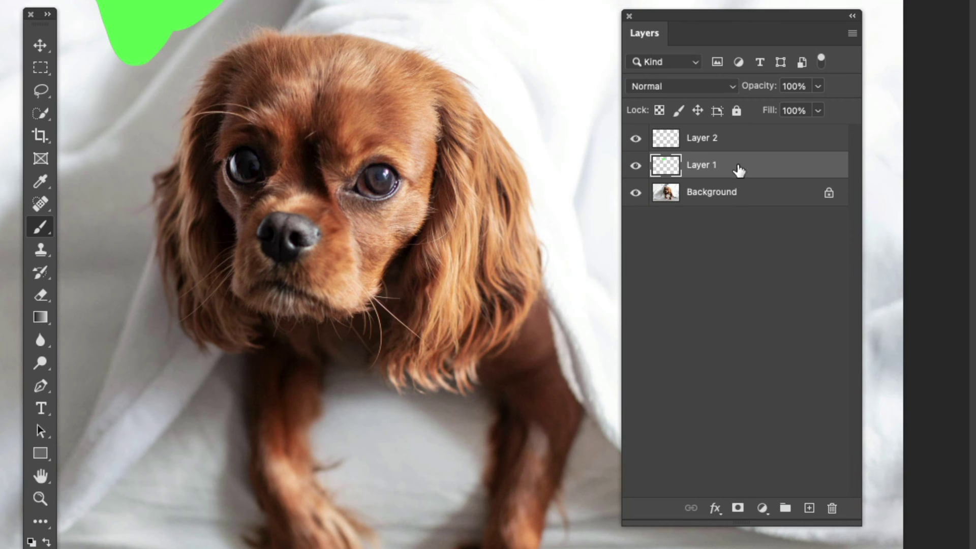
{"action": "left_click_drag", "start_coordinate": [738, 168], "coordinate": [831, 506]}
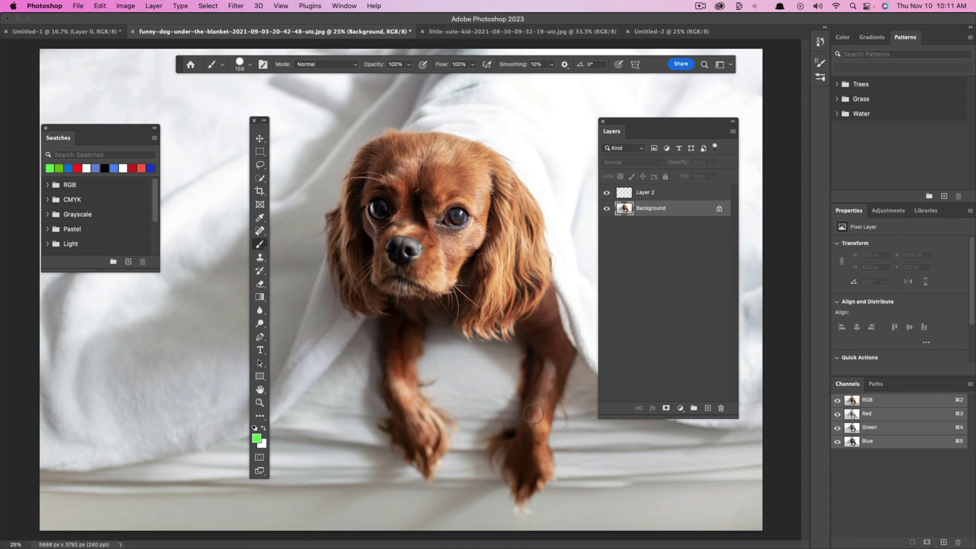
On Layer 2, draw a bright green rectangle about 1030 by 705 px over the dog's leg and move it beneath the dog's chin
{"action": "left_click", "coordinate": [681, 193]}
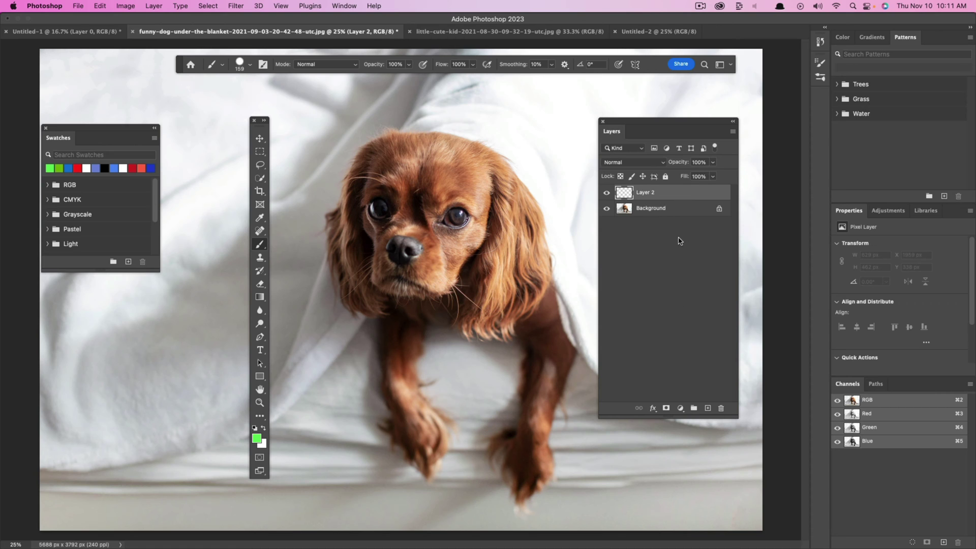
{"action": "left_click", "coordinate": [259, 139]}
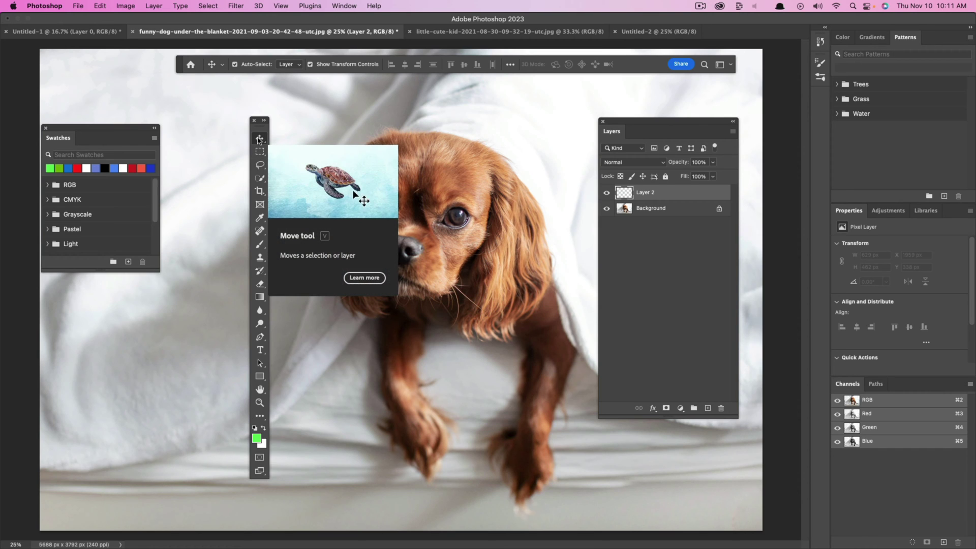
{"action": "left_click", "coordinate": [259, 376]}
{"action": "left_click_drag", "start_coordinate": [302, 313], "coordinate": [432, 402]}
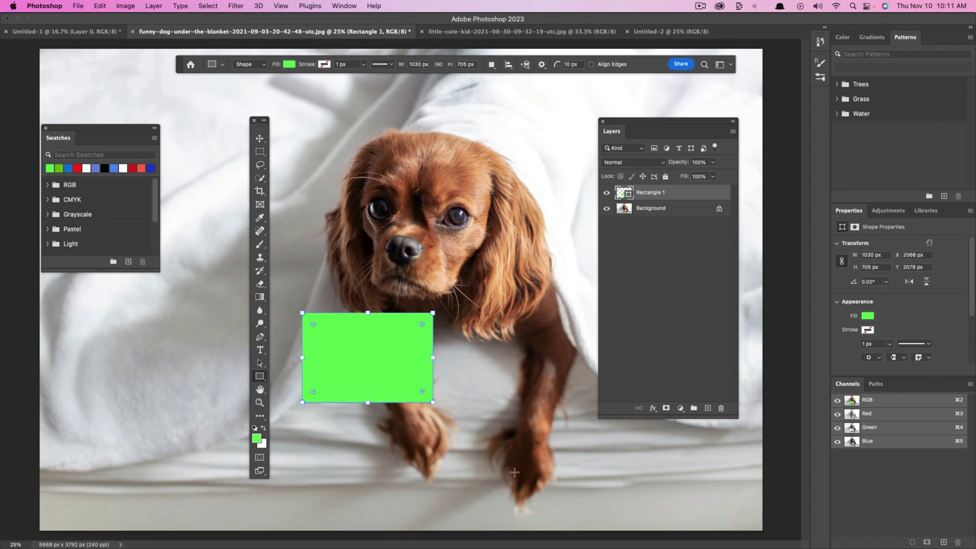
{"action": "left_click", "coordinate": [260, 138]}
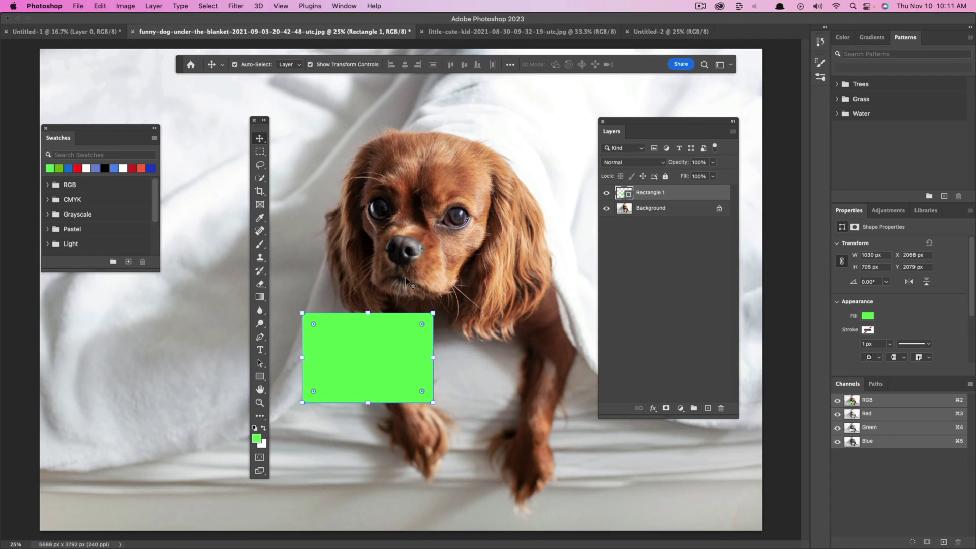
{"action": "left_click_drag", "start_coordinate": [360, 358], "coordinate": [445, 355]}
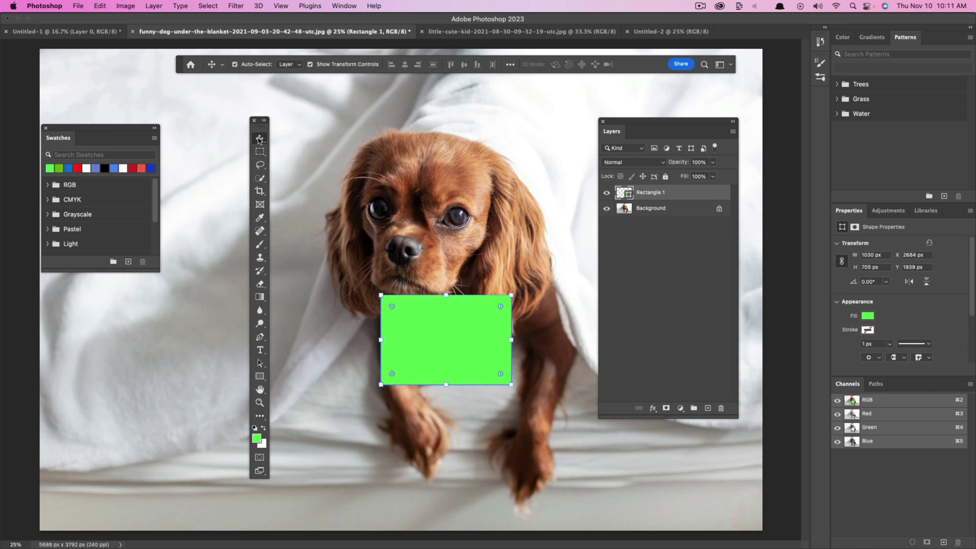
Show the tools grouped with the Move tool and try out the Artboard Tool on the dog photo
{"action": "left_click_drag", "start_coordinate": [259, 138], "coordinate": [300, 139]}
{"action": "left_click", "coordinate": [307, 138]}
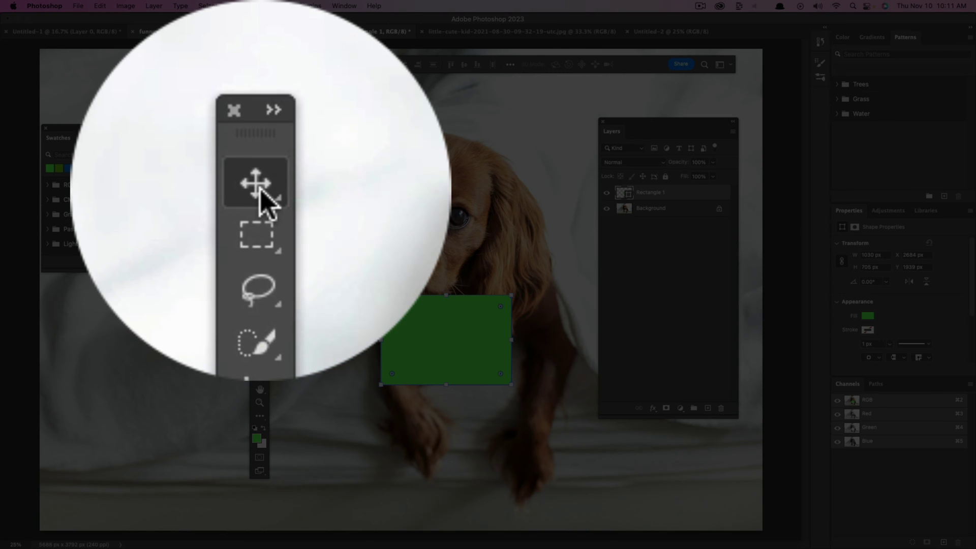
{"action": "left_click_drag", "start_coordinate": [259, 138], "coordinate": [305, 150]}
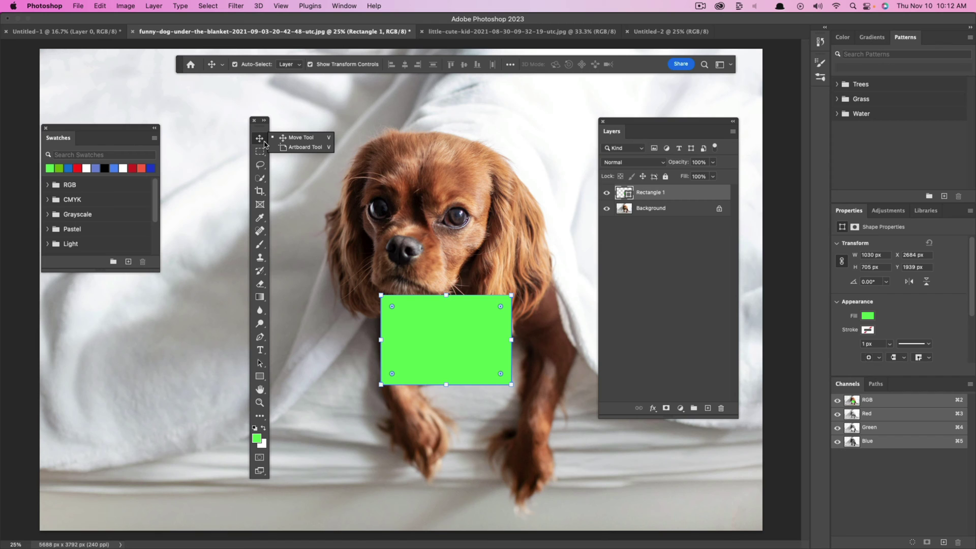
{"action": "left_click", "coordinate": [302, 147]}
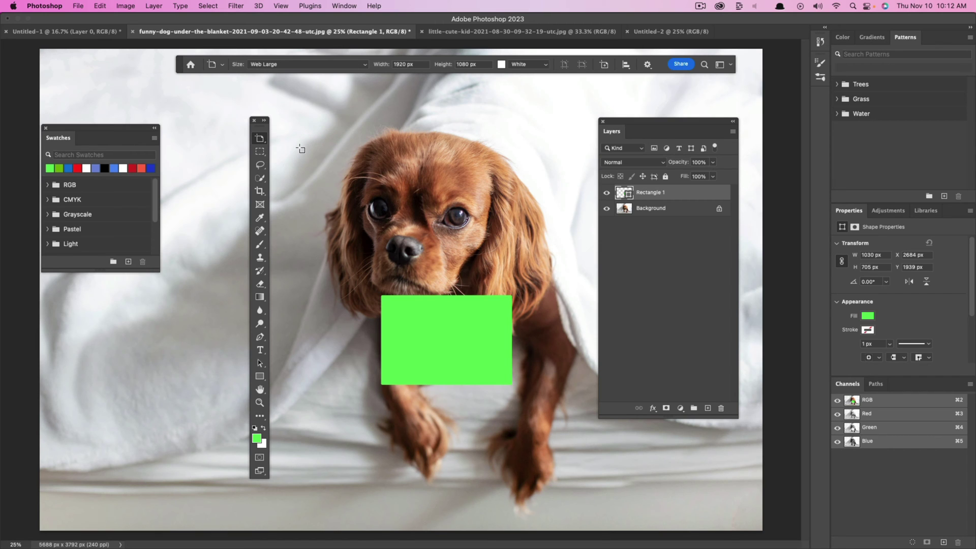
{"action": "mouse_move", "coordinate": [300, 148]}
{"action": "left_mouse_down"}
{"action": "mouse_move", "coordinate": [302, 186]}
{"action": "mouse_move", "coordinate": [329, 248]}
{"action": "mouse_move", "coordinate": [509, 463]}
{"action": "mouse_move", "coordinate": [579, 485]}
{"action": "mouse_move", "coordinate": [591, 515]}
{"action": "left_mouse_up"}
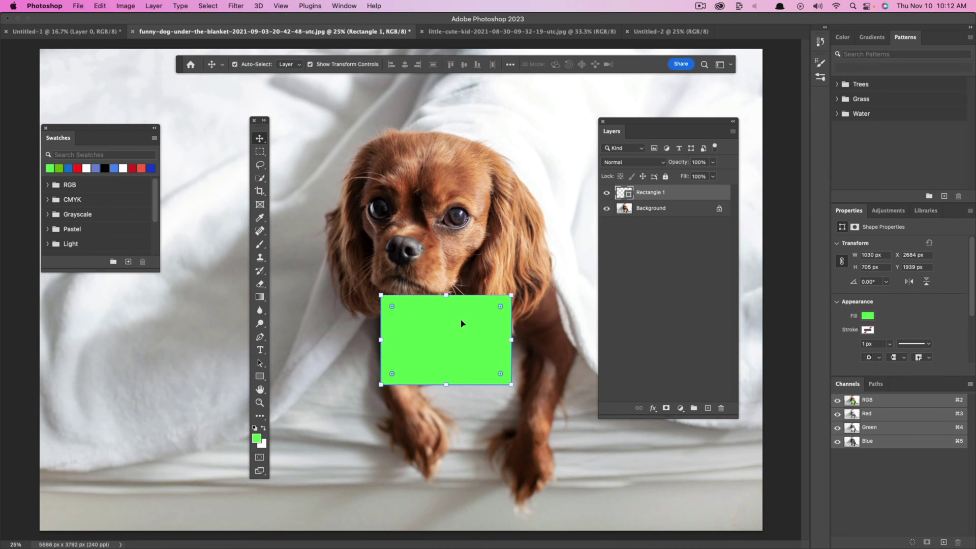
Delete the green rectangle from the dog photo and activate the Rectangular Marquee tool
{"action": "key", "text": "BackSpace"}
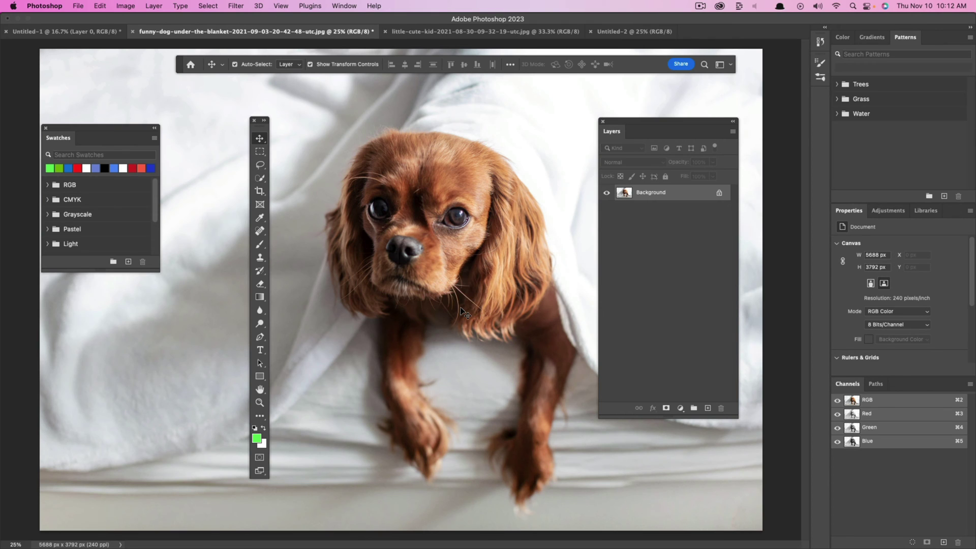
{"action": "left_click", "coordinate": [260, 152]}
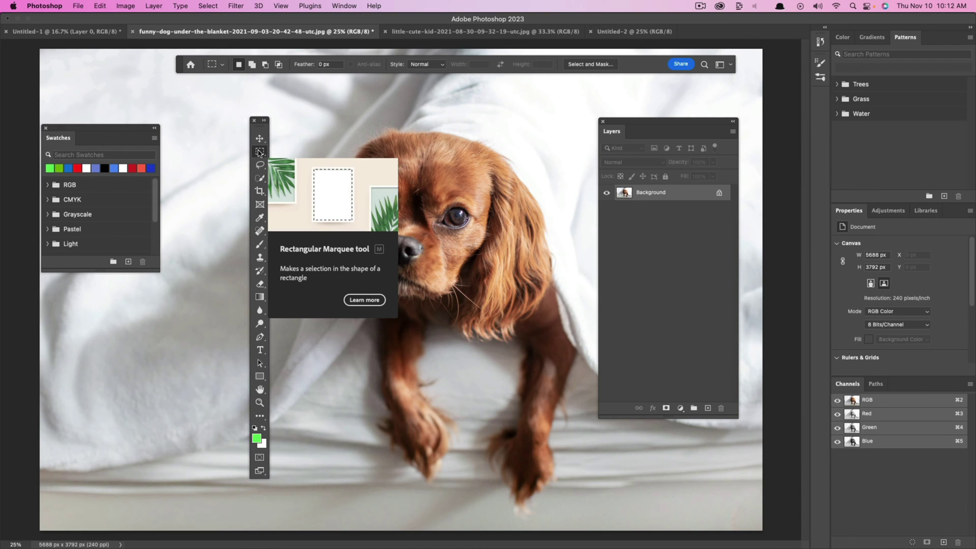
Select the whole dog with the Rectangular Marquee, shift the selected area sideways with the Move tool, and undo both
{"action": "left_click", "coordinate": [259, 153]}
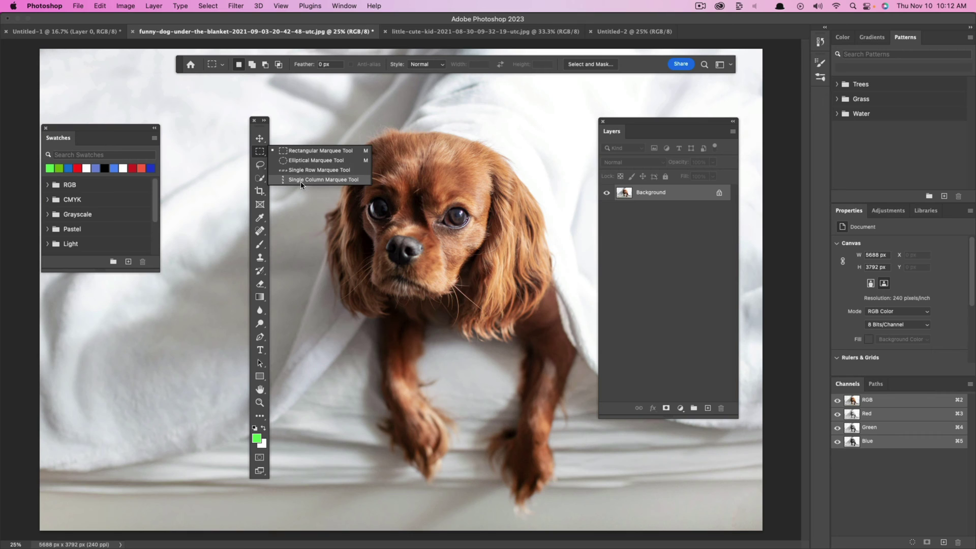
{"action": "left_click", "coordinate": [298, 153]}
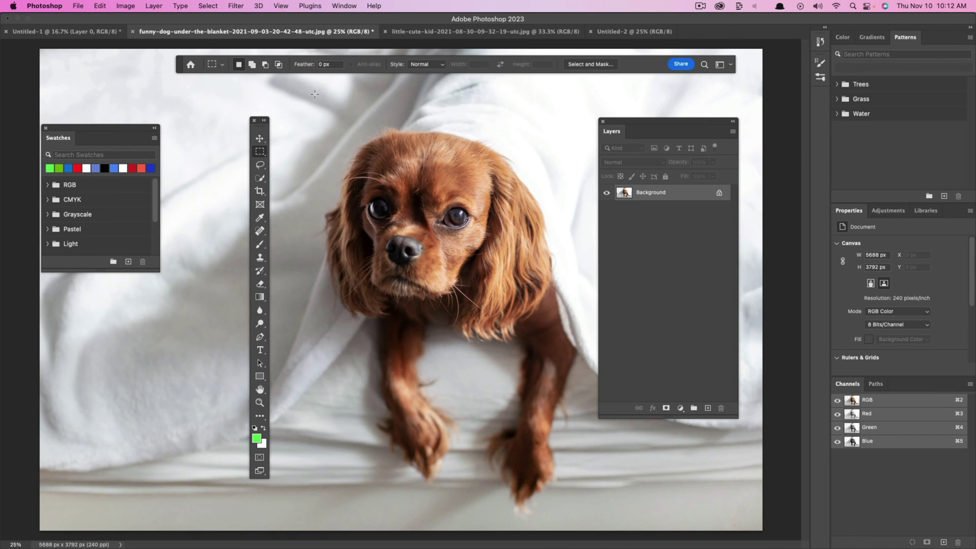
{"action": "mouse_move", "coordinate": [307, 83]}
{"action": "left_mouse_down"}
{"action": "mouse_move", "coordinate": [329, 351]}
{"action": "mouse_move", "coordinate": [503, 480]}
{"action": "mouse_move", "coordinate": [597, 526]}
{"action": "left_mouse_up"}
{"action": "left_click", "coordinate": [262, 139]}
{"action": "left_click_drag", "start_coordinate": [373, 157], "coordinate": [463, 169]}
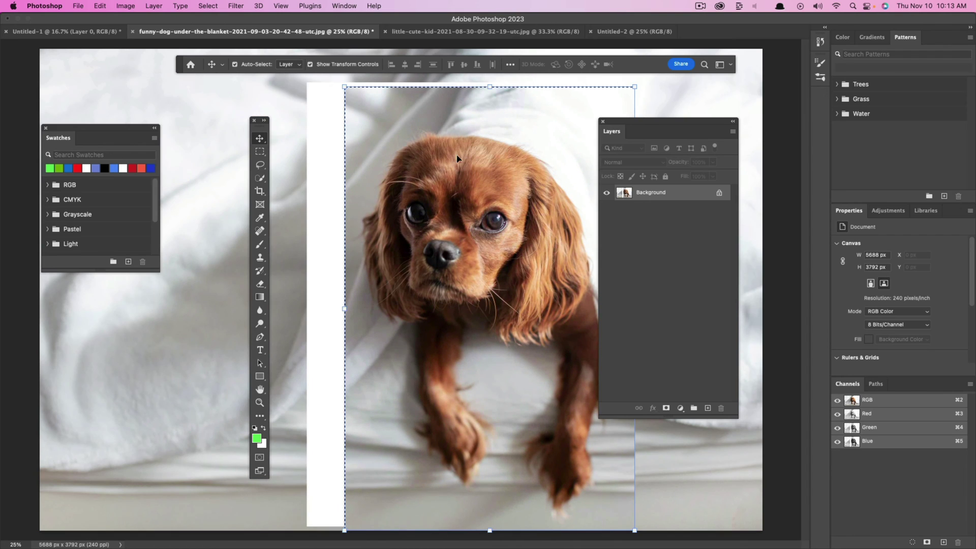
{"action": "key", "text": "super+z"}
{"action": "key", "text": "super+z"}
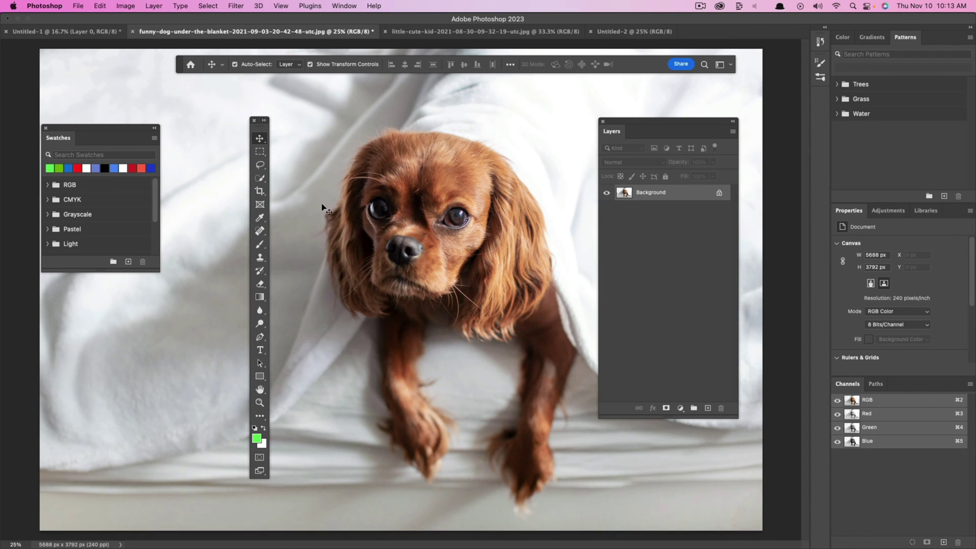
Draw a rectangular marquee over one half of the dog's face and deselect it
{"action": "left_click", "coordinate": [260, 151]}
{"action": "left_click_drag", "start_coordinate": [292, 150], "coordinate": [416, 250]}
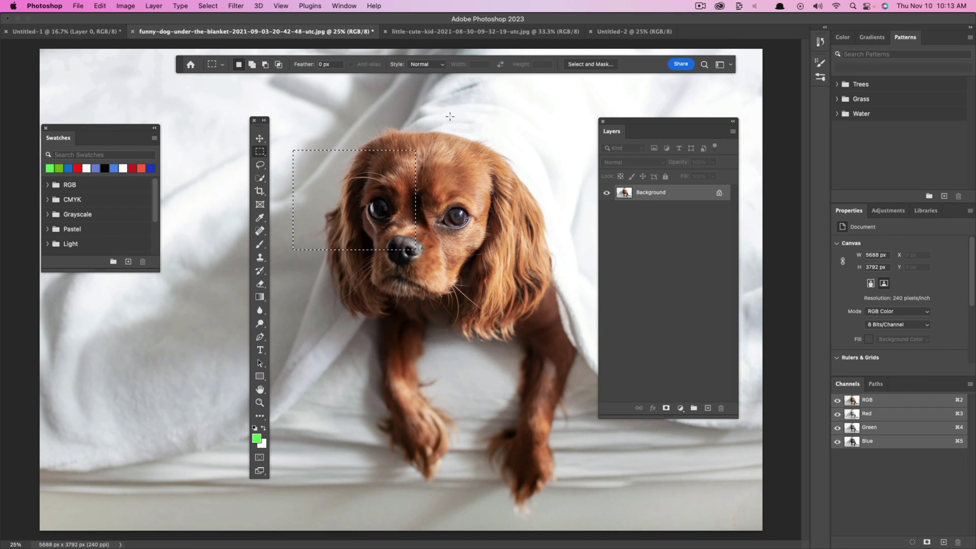
{"action": "key", "text": "super+d"}
Trace a freehand selection around the dog's head, ears and both front legs with the Lasso Tool
{"action": "left_click", "coordinate": [260, 165]}
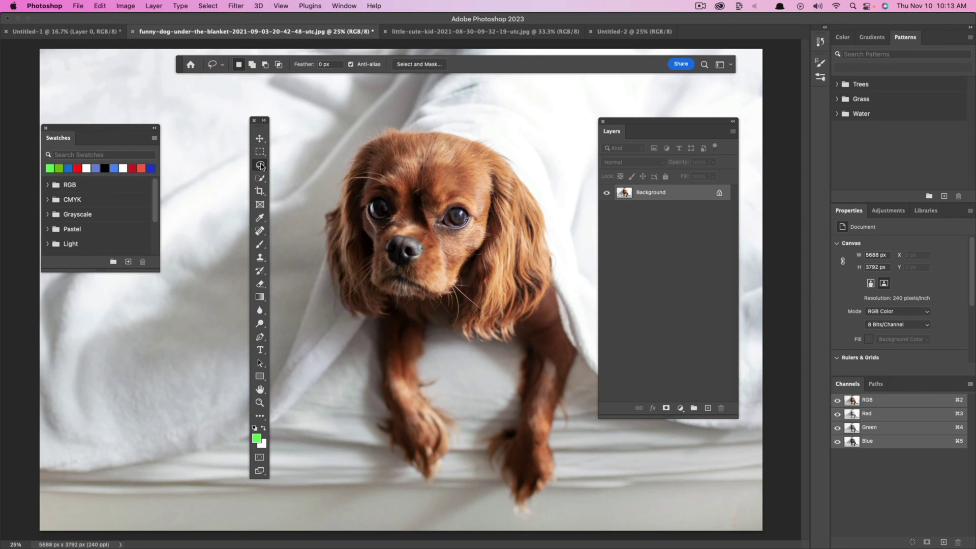
{"action": "right_click", "coordinate": [260, 165]}
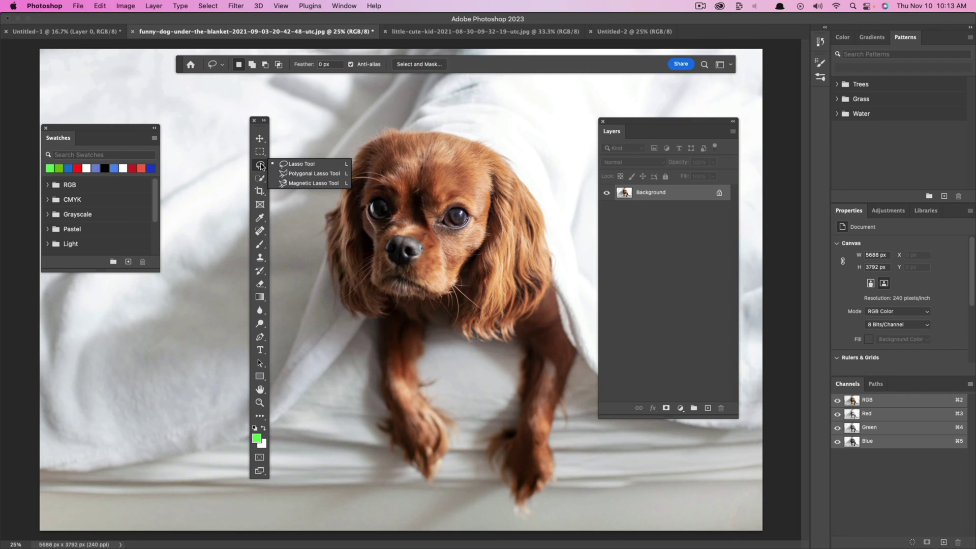
{"action": "left_click", "coordinate": [303, 164]}
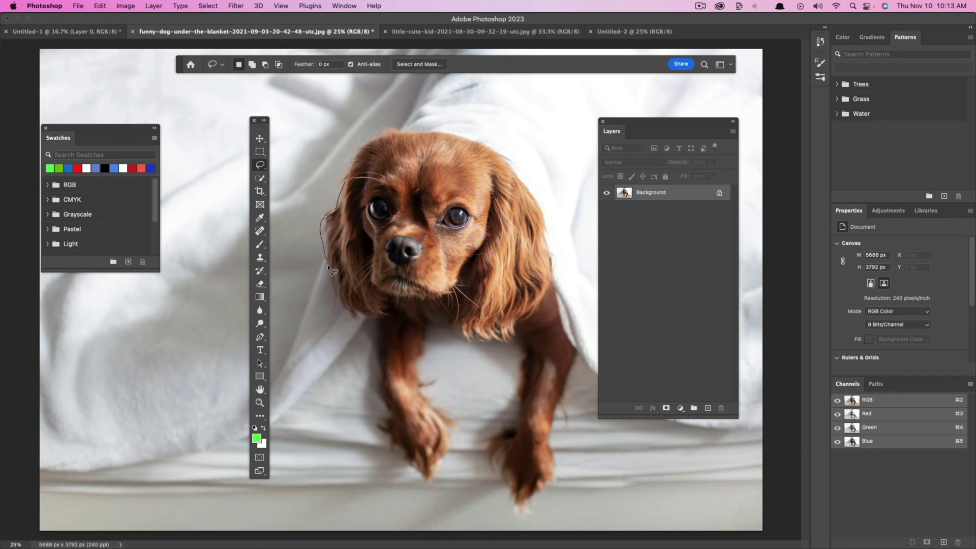
{"action": "mouse_move", "coordinate": [328, 265]}
{"action": "left_mouse_down"}
{"action": "mouse_move", "coordinate": [349, 315]}
{"action": "mouse_move", "coordinate": [374, 318]}
{"action": "left_mouse_up"}
{"action": "mouse_move", "coordinate": [379, 353]}
{"action": "left_mouse_down"}
{"action": "mouse_move", "coordinate": [404, 468]}
{"action": "mouse_move", "coordinate": [436, 473]}
{"action": "left_mouse_up"}
{"action": "mouse_move", "coordinate": [459, 331]}
{"action": "left_mouse_down"}
{"action": "mouse_move", "coordinate": [501, 342]}
{"action": "mouse_move", "coordinate": [484, 485]}
{"action": "mouse_move", "coordinate": [532, 493]}
{"action": "left_mouse_up"}
{"action": "mouse_move", "coordinate": [569, 367]}
{"action": "left_mouse_down"}
{"action": "mouse_move", "coordinate": [575, 329]}
{"action": "mouse_move", "coordinate": [544, 187]}
{"action": "mouse_move", "coordinate": [500, 161]}
{"action": "left_mouse_up"}
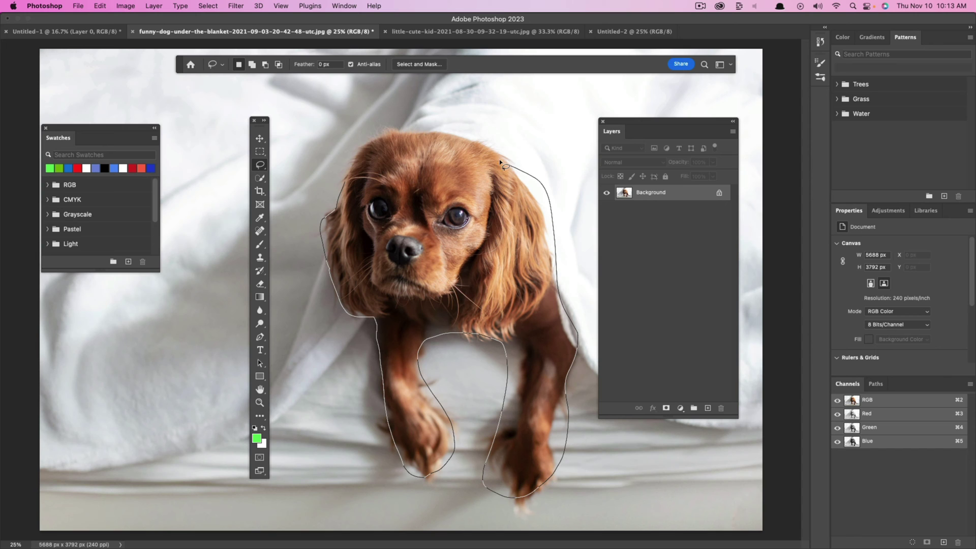
{"action": "left_click_drag", "start_coordinate": [347, 188], "coordinate": [345, 183]}
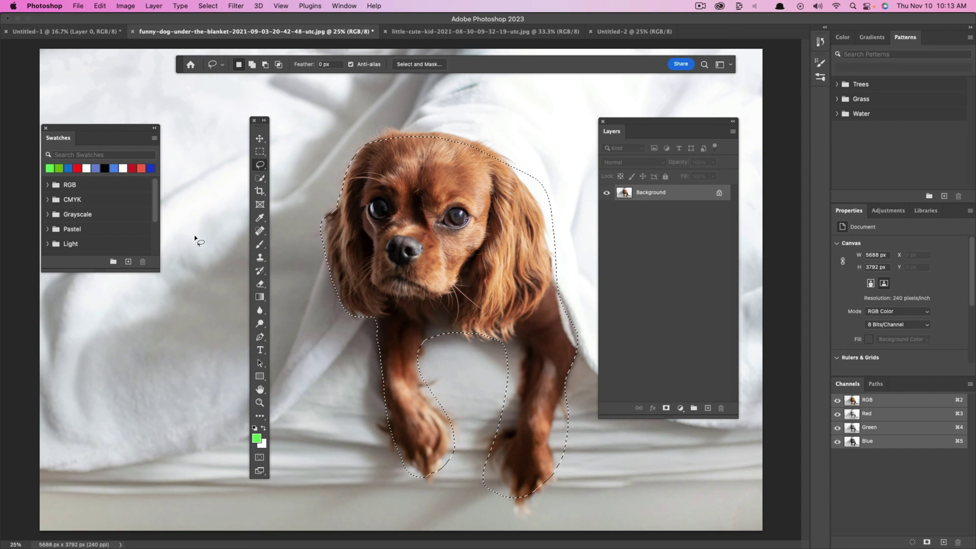
Move the lassoed dog slightly with the Move tool and undo both the move and the selection
{"action": "left_click", "coordinate": [260, 141]}
{"action": "left_click_drag", "start_coordinate": [387, 217], "coordinate": [400, 232]}
{"action": "key", "text": "super+z"}
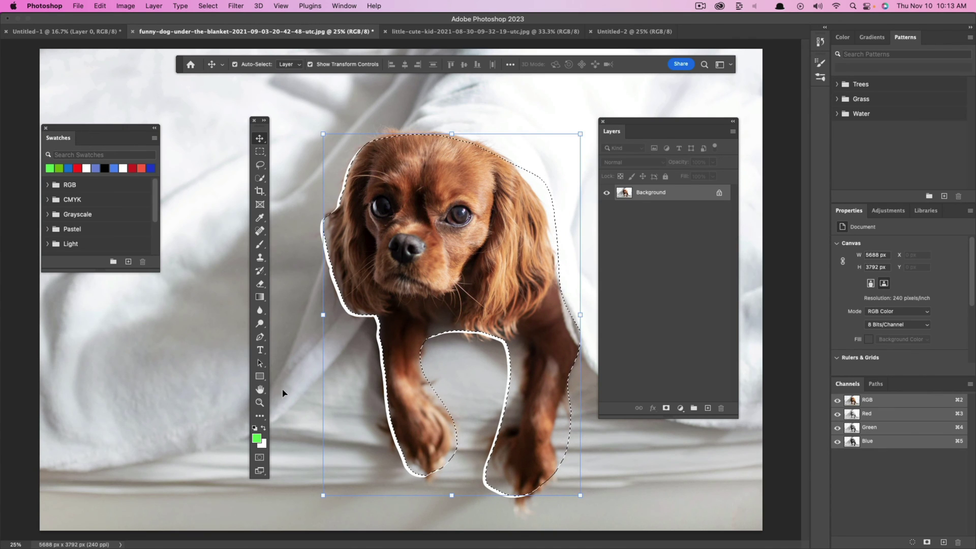
{"action": "key", "text": "super+z"}
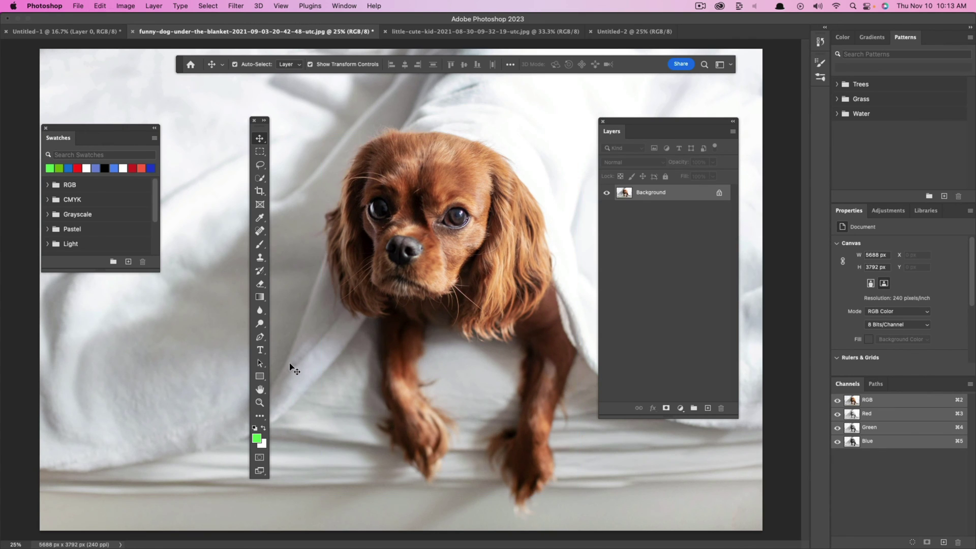
Select the white blanket to the left of the dog with the Quick Selection Tool
{"action": "left_click", "coordinate": [260, 181]}
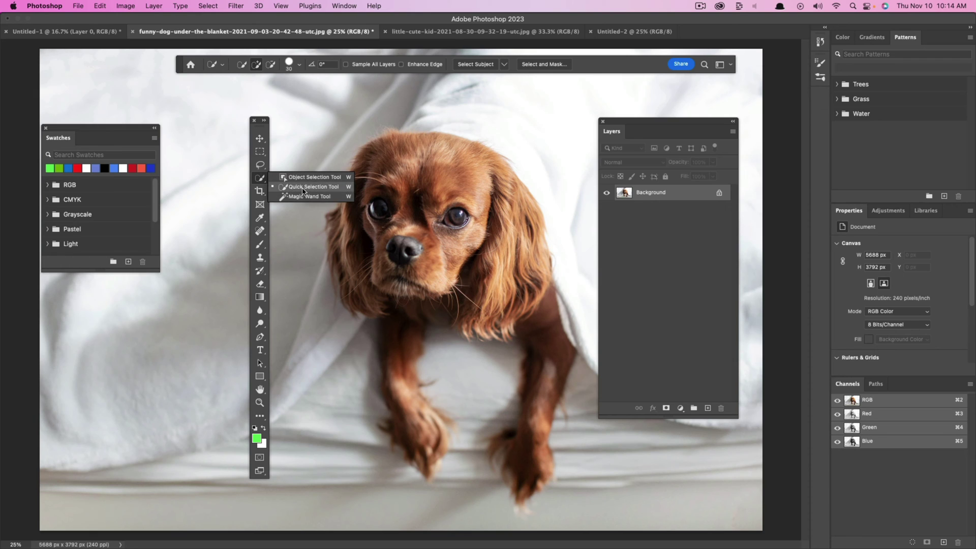
{"action": "key", "text": "Escape"}
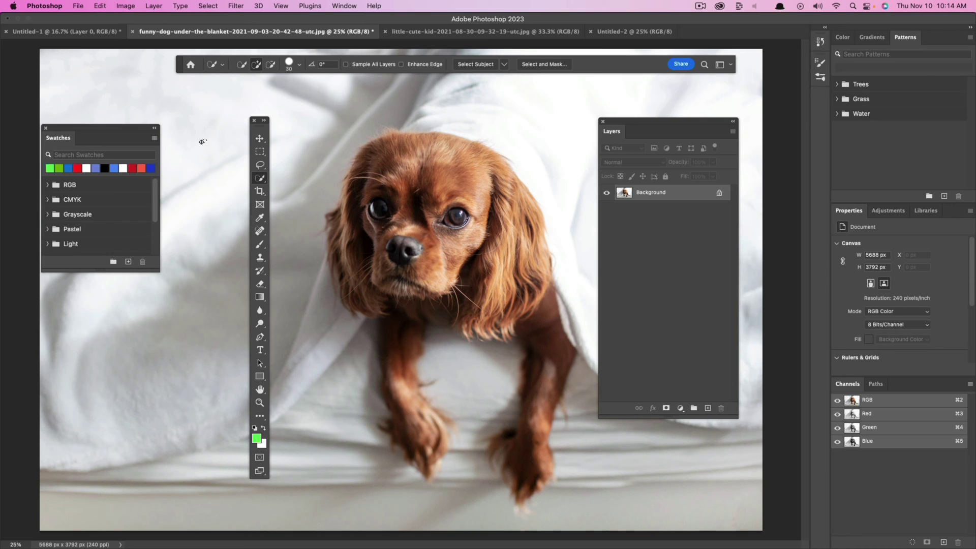
{"action": "mouse_move", "coordinate": [249, 178]}
{"action": "left_mouse_down"}
{"action": "mouse_move", "coordinate": [315, 137]}
{"action": "mouse_move", "coordinate": [270, 102]}
{"action": "left_mouse_up"}
{"action": "left_click_drag", "start_coordinate": [198, 205], "coordinate": [183, 337]}
{"action": "mouse_move", "coordinate": [279, 418]}
{"action": "left_mouse_down"}
{"action": "mouse_move", "coordinate": [352, 430]}
{"action": "mouse_move", "coordinate": [343, 463]}
{"action": "left_mouse_up"}
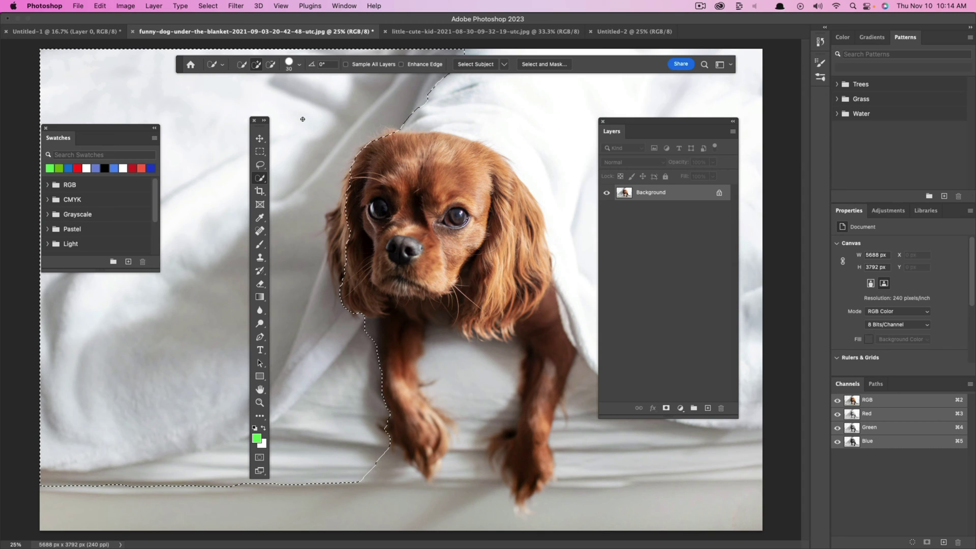
Try to move and scale the selected blanket area with the Move tool, and undo the scaling
{"action": "key", "text": "v"}
{"action": "mouse_move", "coordinate": [322, 123]}
{"action": "left_mouse_down"}
{"action": "mouse_move", "coordinate": [287, 181]}
{"action": "mouse_move", "coordinate": [127, 109]}
{"action": "mouse_move", "coordinate": [19, 167]}
{"action": "mouse_move", "coordinate": [213, 127]}
{"action": "mouse_move", "coordinate": [231, 155]}
{"action": "mouse_move", "coordinate": [325, 120]}
{"action": "left_mouse_up"}
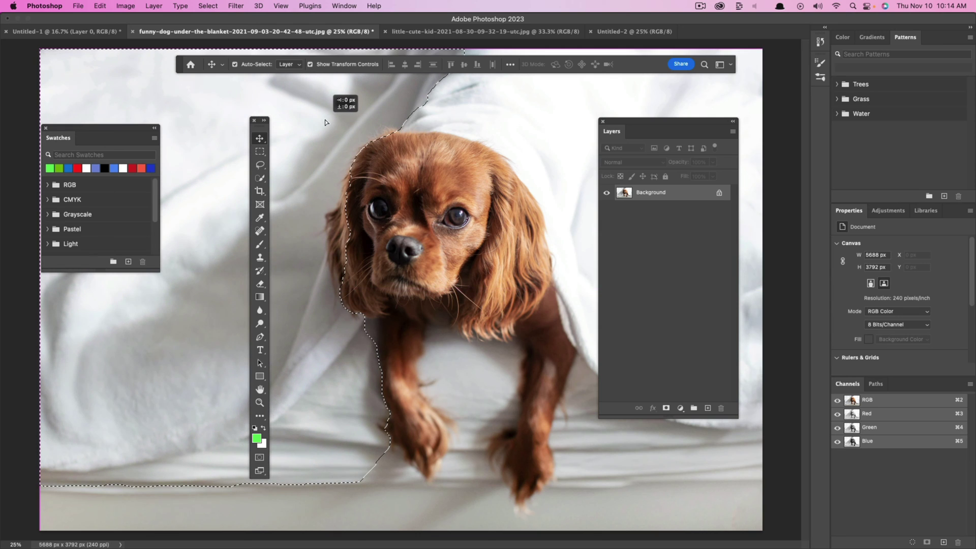
{"action": "left_click_drag", "start_coordinate": [469, 487], "coordinate": [449, 507]}
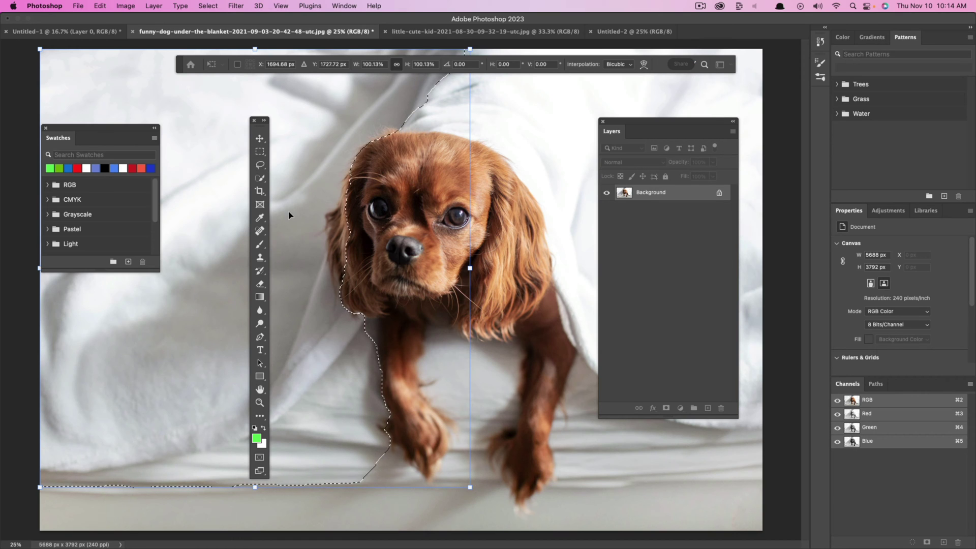
{"action": "key", "text": "super+z"}
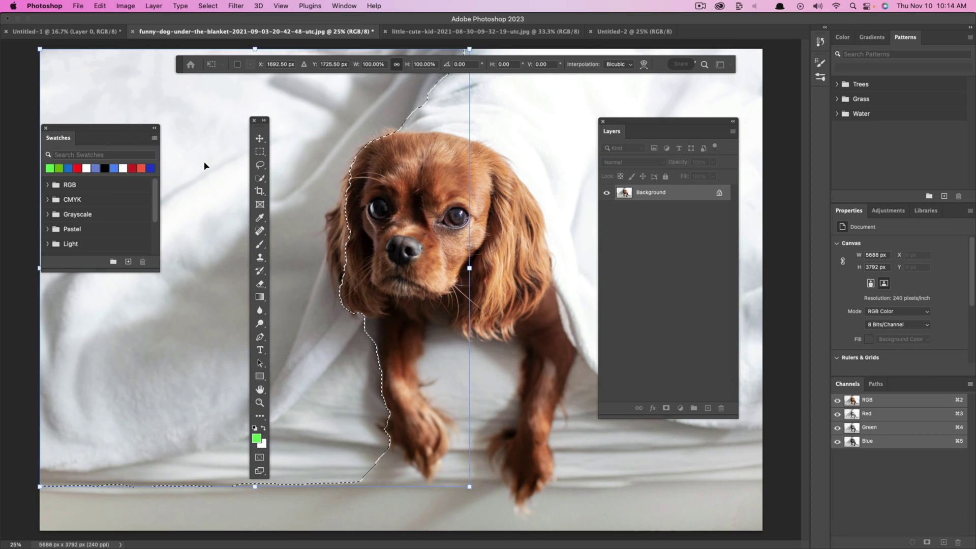
Try the Magic Wand Tool on the blanket, deselect the result, and sample the dog's fur
{"action": "left_click", "coordinate": [259, 178]}
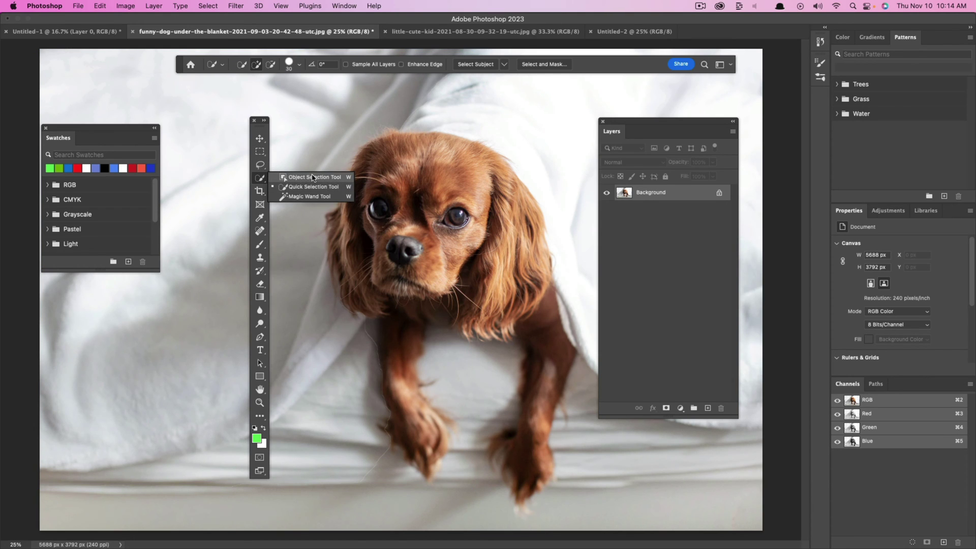
{"action": "left_click", "coordinate": [309, 197]}
{"action": "left_click", "coordinate": [303, 175]}
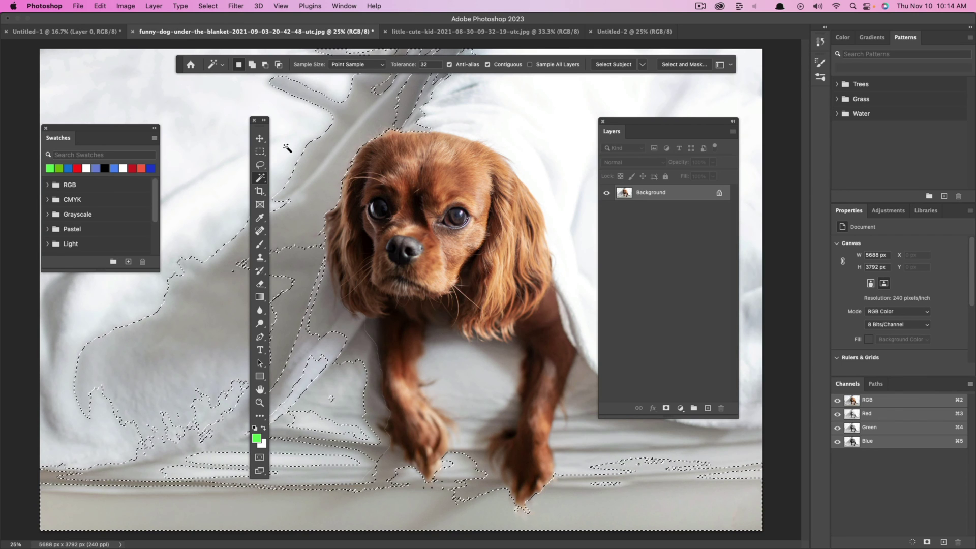
{"action": "key", "text": "super+d"}
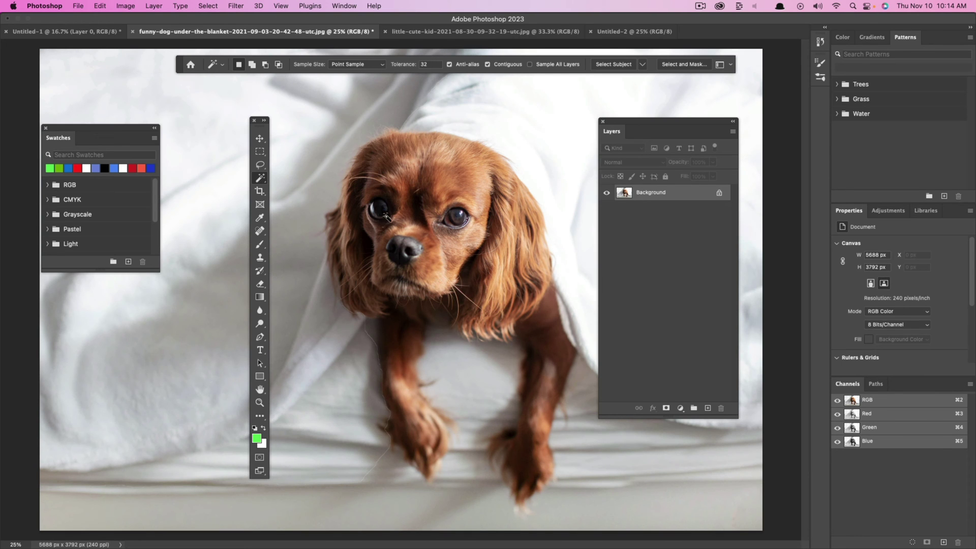
{"action": "left_click", "coordinate": [440, 175]}
In the little-cute-kid photo, select the white background beside the child with the Magic Wand and subtract the shirt with Quick Selection
{"action": "left_click", "coordinate": [485, 32]}
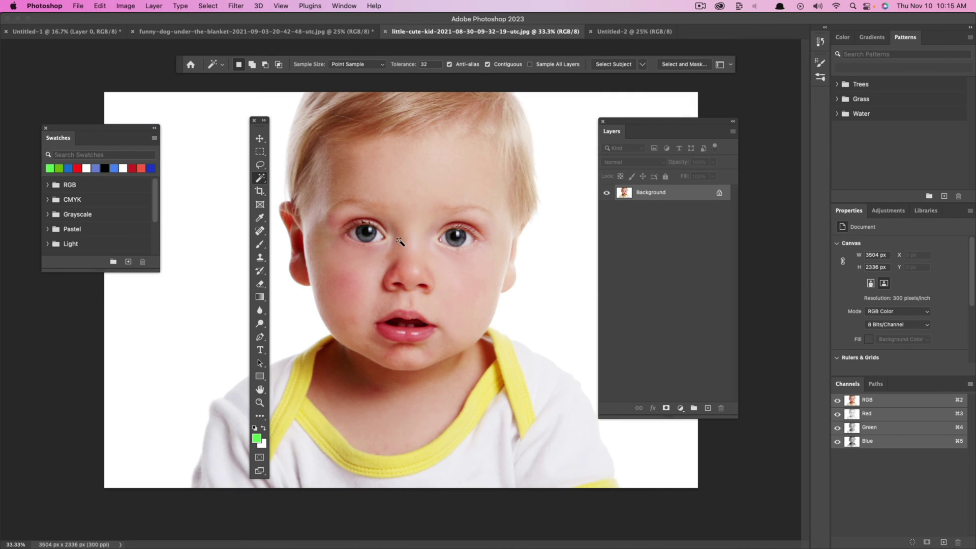
{"action": "left_click", "coordinate": [206, 303]}
{"action": "left_click", "coordinate": [261, 178]}
{"action": "left_click", "coordinate": [289, 186]}
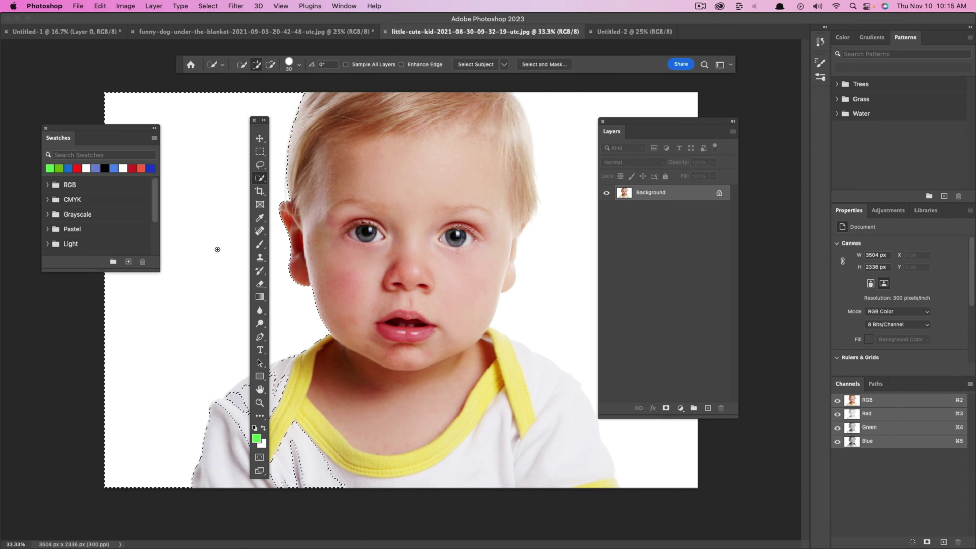
{"action": "left_click", "coordinate": [271, 65]}
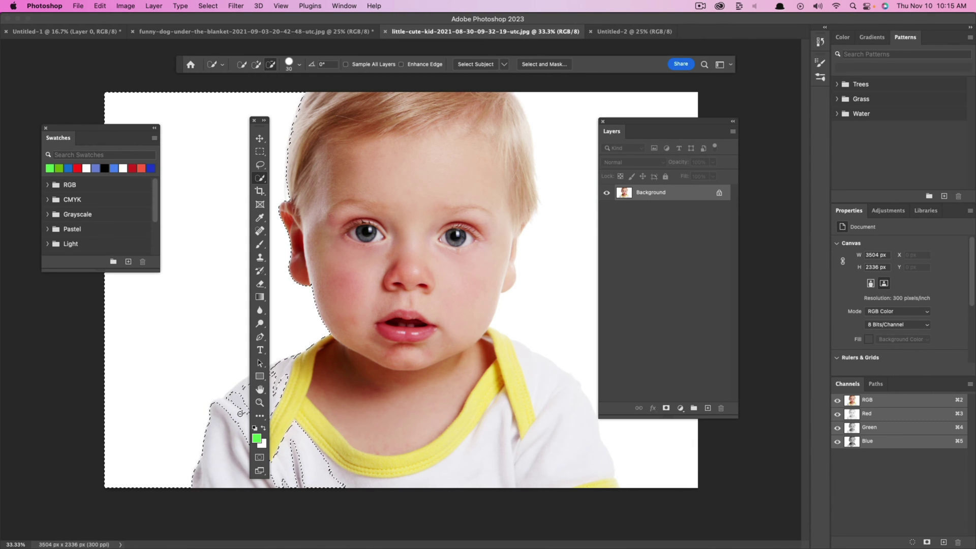
{"action": "left_click_drag", "start_coordinate": [227, 400], "coordinate": [284, 466]}
Fill the selected background with Content-Aware contents at 100% opacity, and undo the fill
{"action": "key", "text": "shift+BackSpace"}
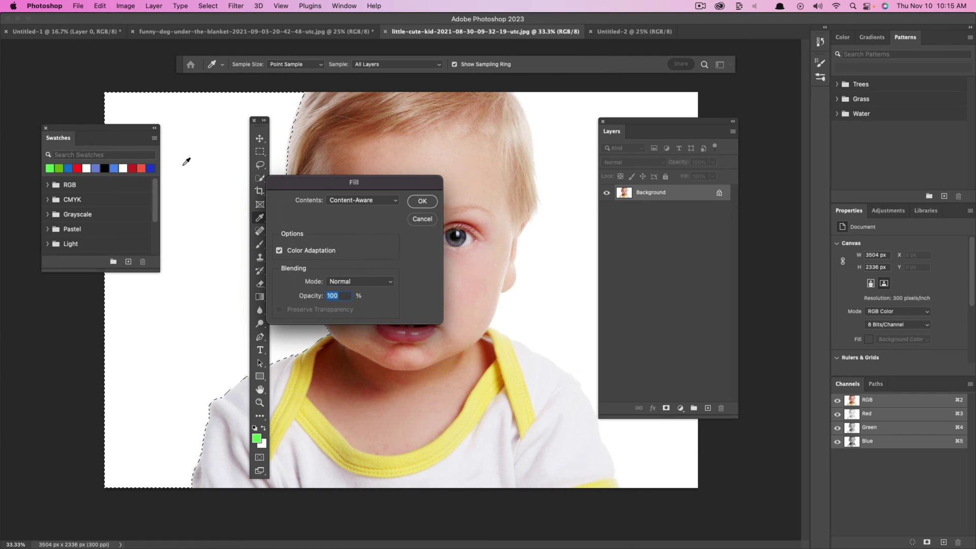
{"action": "left_click", "coordinate": [412, 203]}
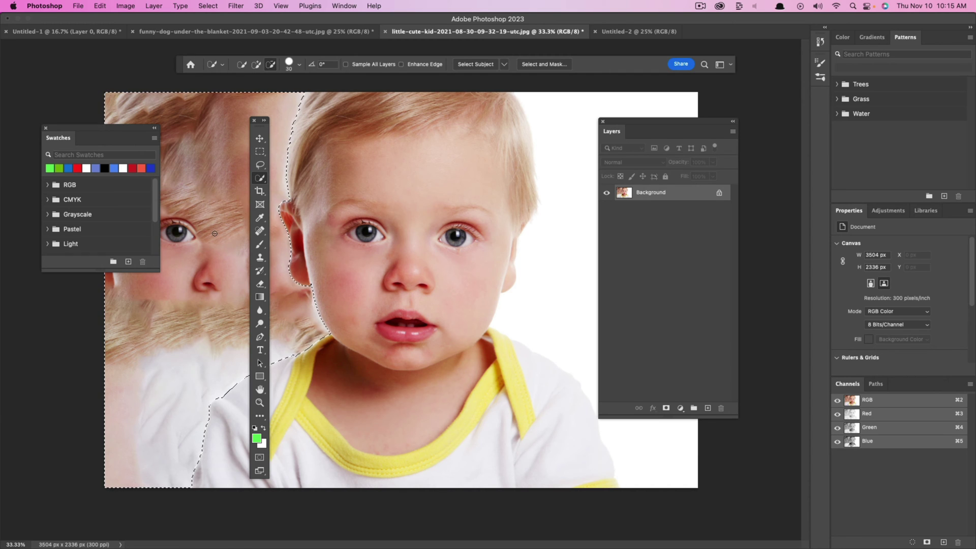
{"action": "key", "text": "super+z"}
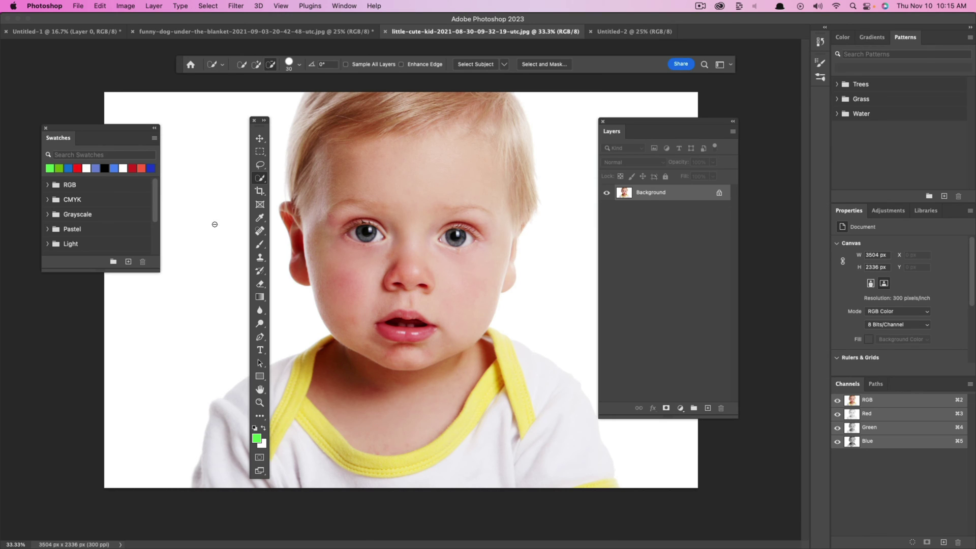
Crop the sides of the child's photo to about 2603 by 2336 px with the Crop Tool
{"action": "left_click", "coordinate": [259, 193]}
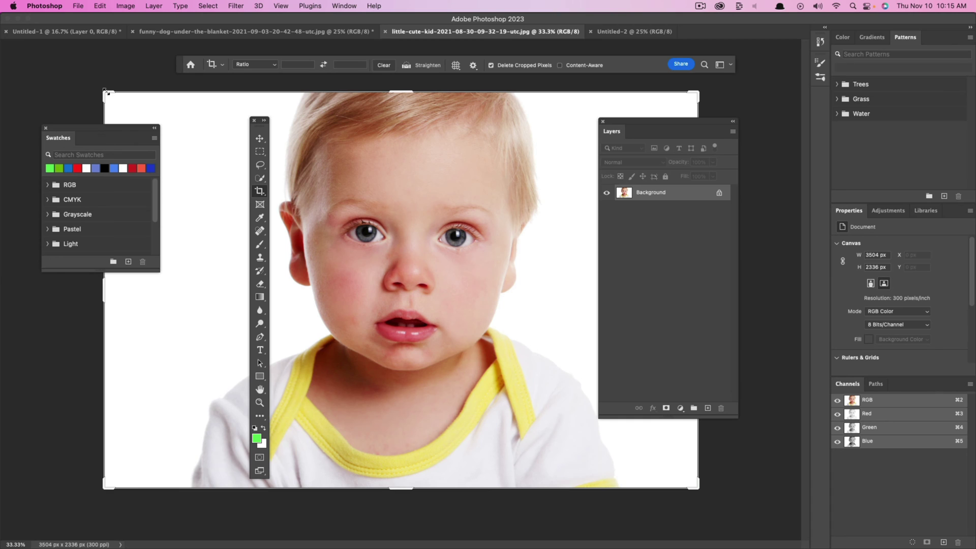
{"action": "left_click_drag", "start_coordinate": [106, 92], "coordinate": [148, 96]}
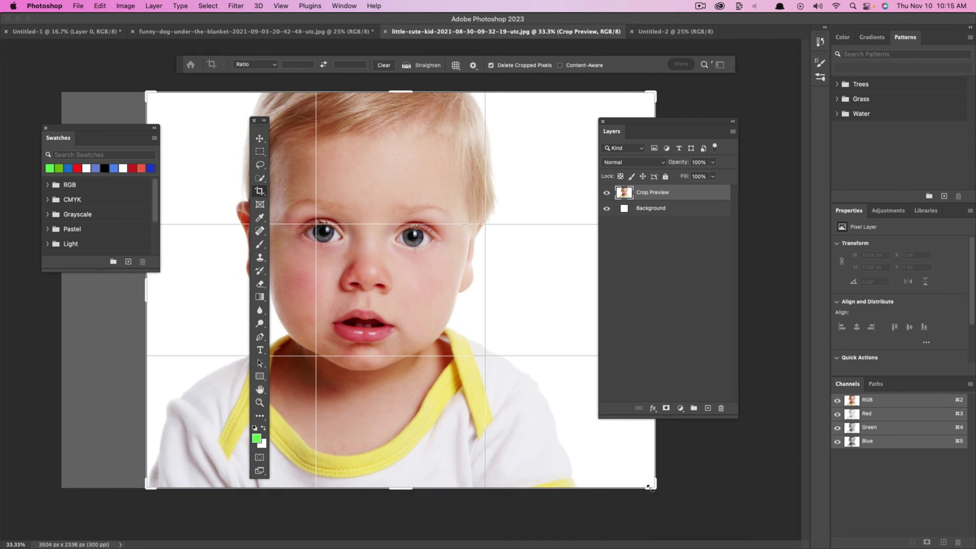
{"action": "left_click_drag", "start_coordinate": [649, 487], "coordinate": [616, 486]}
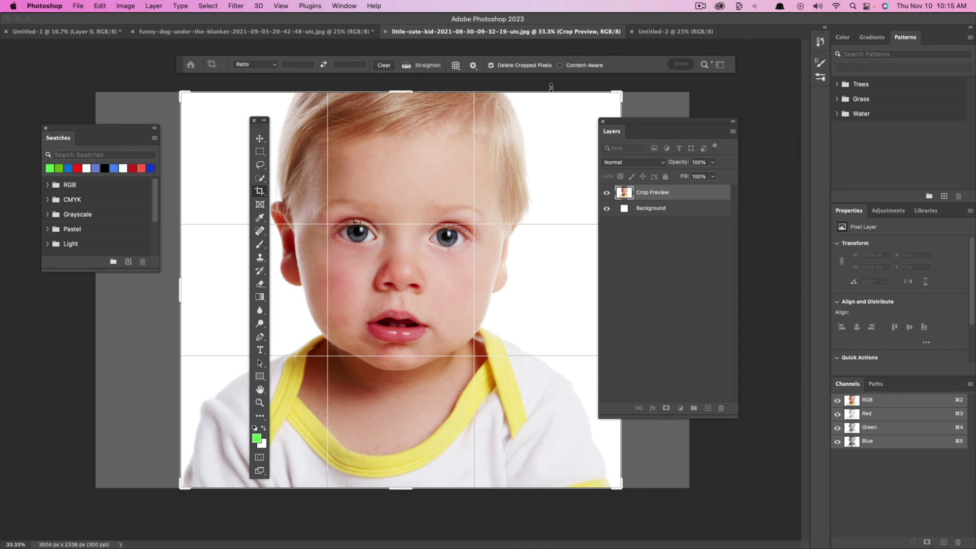
{"action": "key", "text": "Return"}
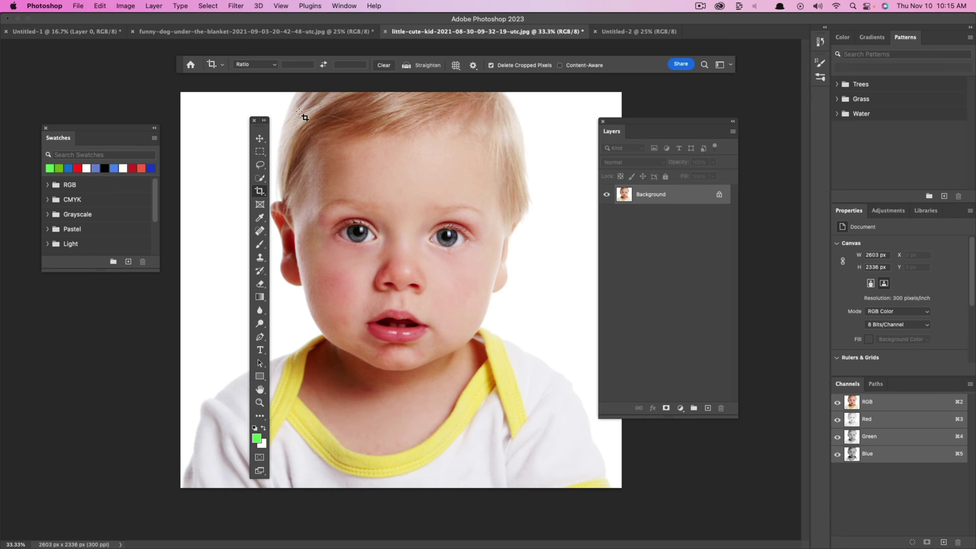
Crop closer around the child's face to about 1615 by 1635 px, and undo the crops
{"action": "left_click_drag", "start_coordinate": [276, 92], "coordinate": [542, 359]}
{"action": "mouse_move", "coordinate": [376, 202]}
{"action": "left_mouse_down"}
{"action": "mouse_move", "coordinate": [401, 197]}
{"action": "mouse_move", "coordinate": [391, 199]}
{"action": "left_mouse_up"}
{"action": "key", "text": "Return"}
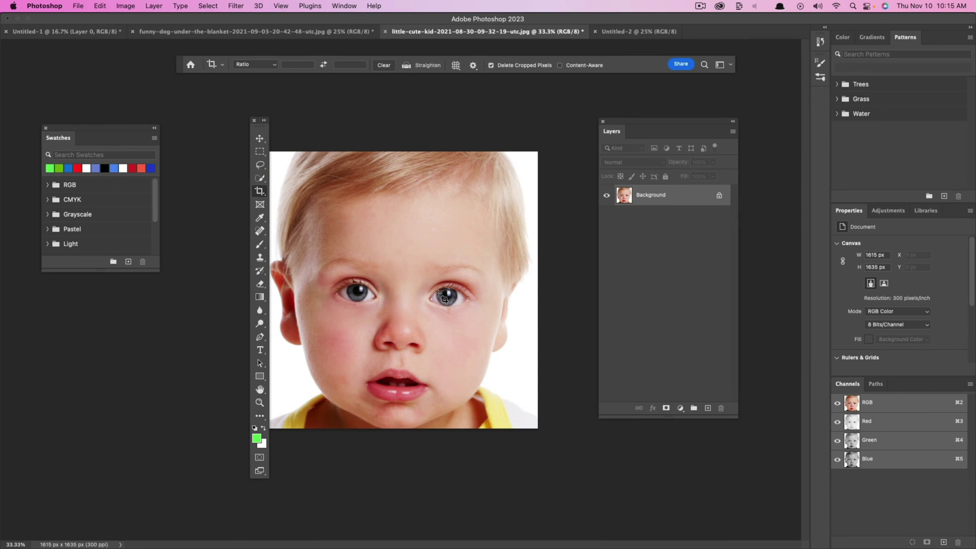
{"action": "key", "text": "super+z"}
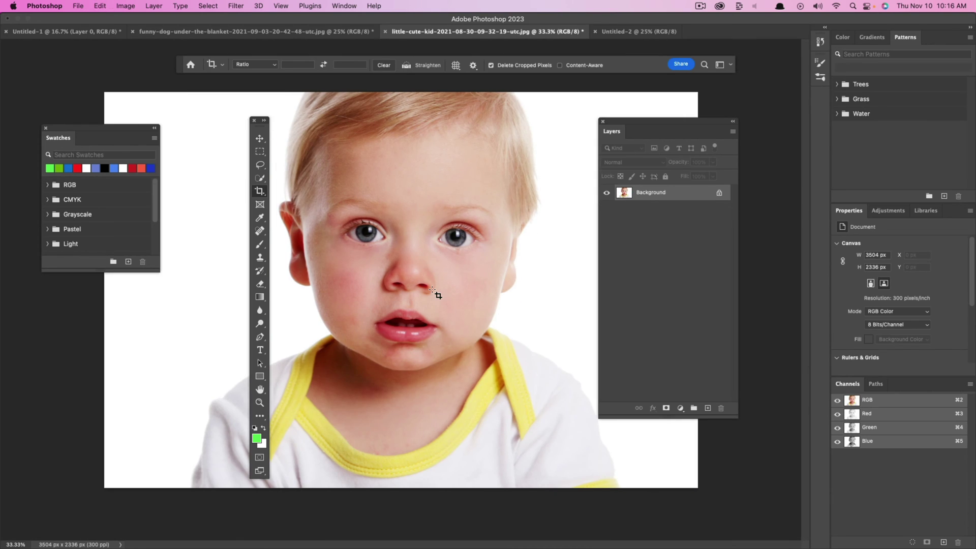
Show the tools grouped with the Crop Tool, including Perspective Crop, Slice and Slice Select
{"action": "right_click", "coordinate": [261, 195]}
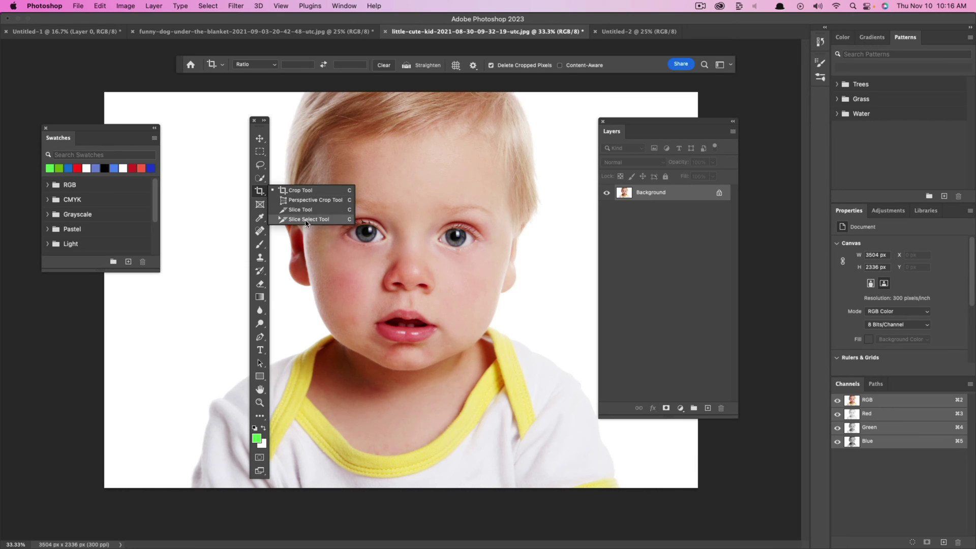
{"action": "left_click", "coordinate": [259, 196]}
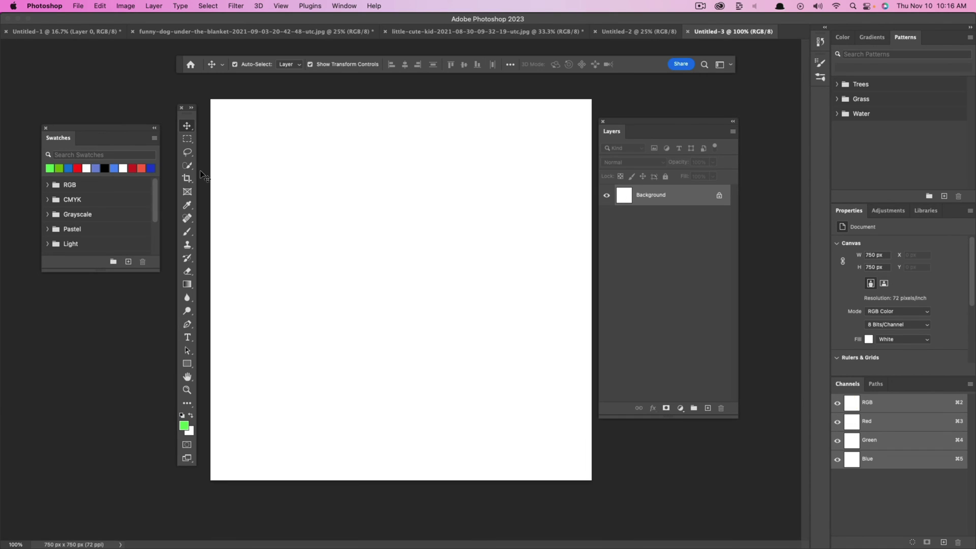
Place the little-cute-kid photo in a new rectangular frame about 466 by 313 px, and shift the frame slightly lower on the canvas
{"action": "left_click", "coordinate": [187, 192]}
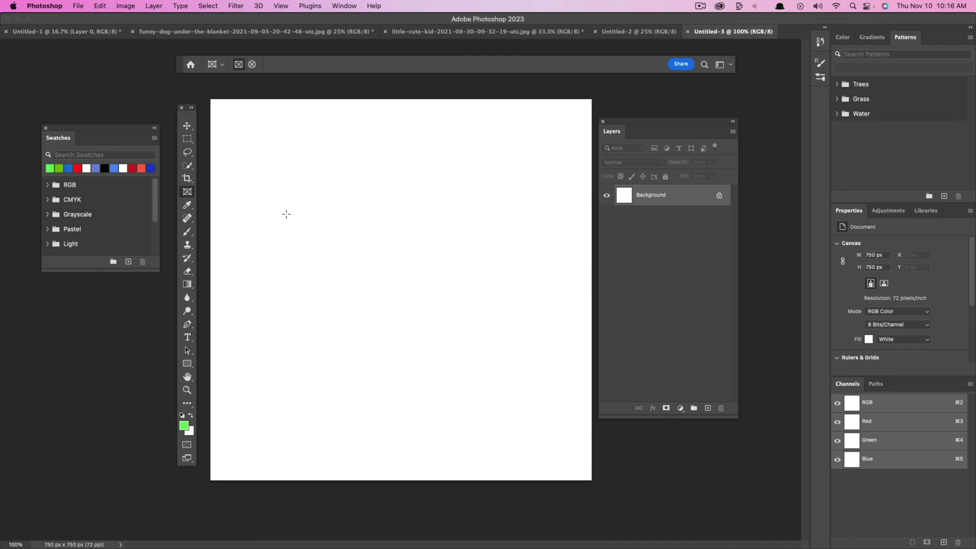
{"action": "left_click_drag", "start_coordinate": [277, 192], "coordinate": [514, 351]}
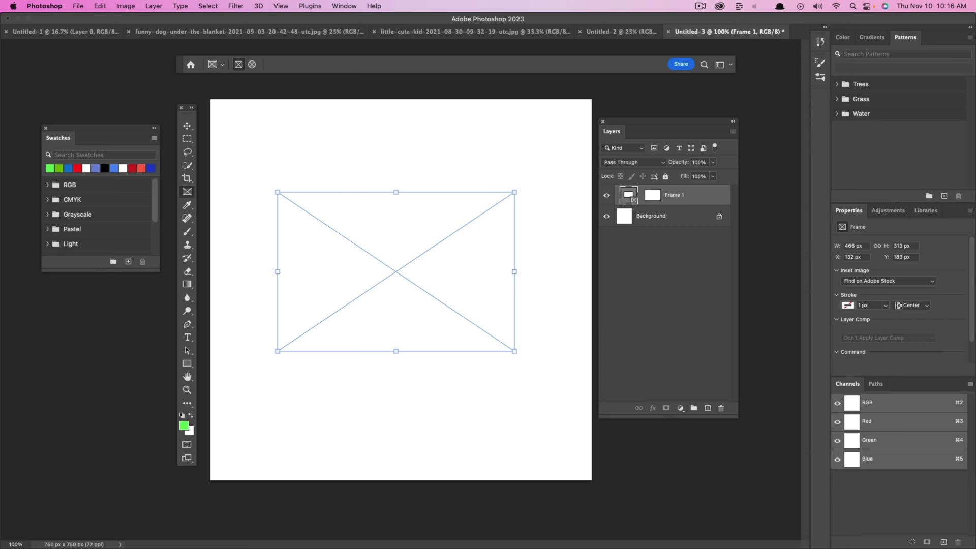
{"action": "key", "text": "super+Tab"}
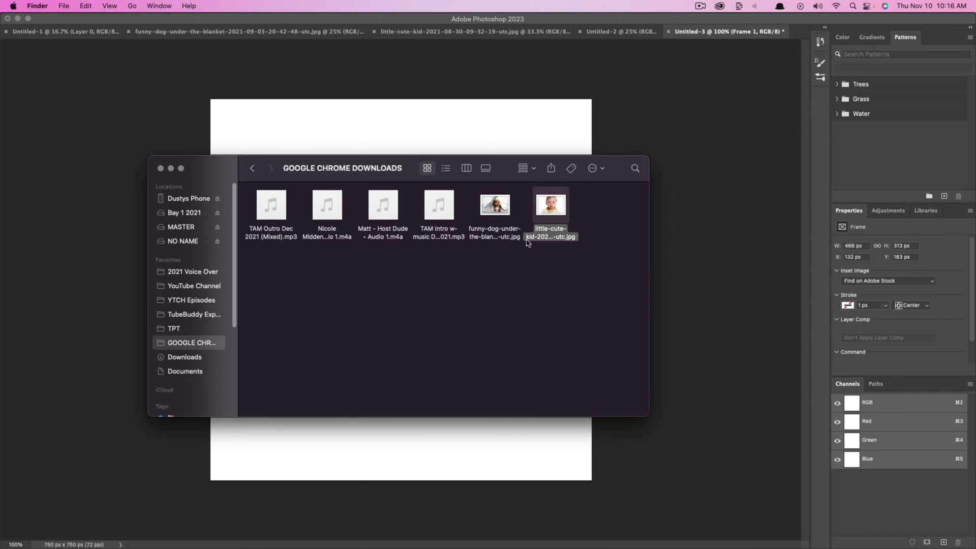
{"action": "left_click_drag", "start_coordinate": [504, 168], "coordinate": [513, 319]}
{"action": "left_click_drag", "start_coordinate": [615, 372], "coordinate": [418, 233]}
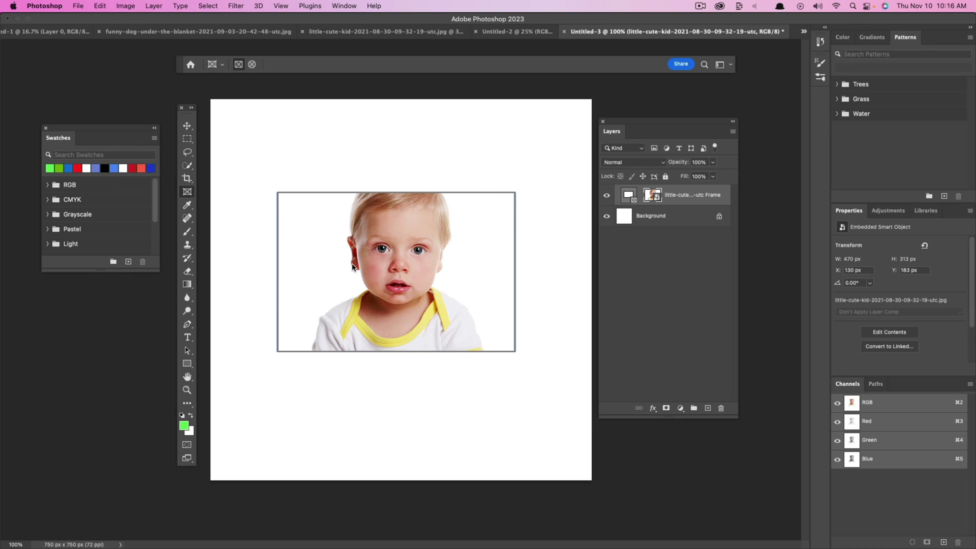
{"action": "mouse_move", "coordinate": [395, 266]}
{"action": "left_mouse_down"}
{"action": "mouse_move", "coordinate": [434, 265]}
{"action": "mouse_move", "coordinate": [361, 182]}
{"action": "mouse_move", "coordinate": [352, 212]}
{"action": "mouse_move", "coordinate": [337, 184]}
{"action": "mouse_move", "coordinate": [398, 309]}
{"action": "mouse_move", "coordinate": [403, 282]}
{"action": "left_mouse_up"}
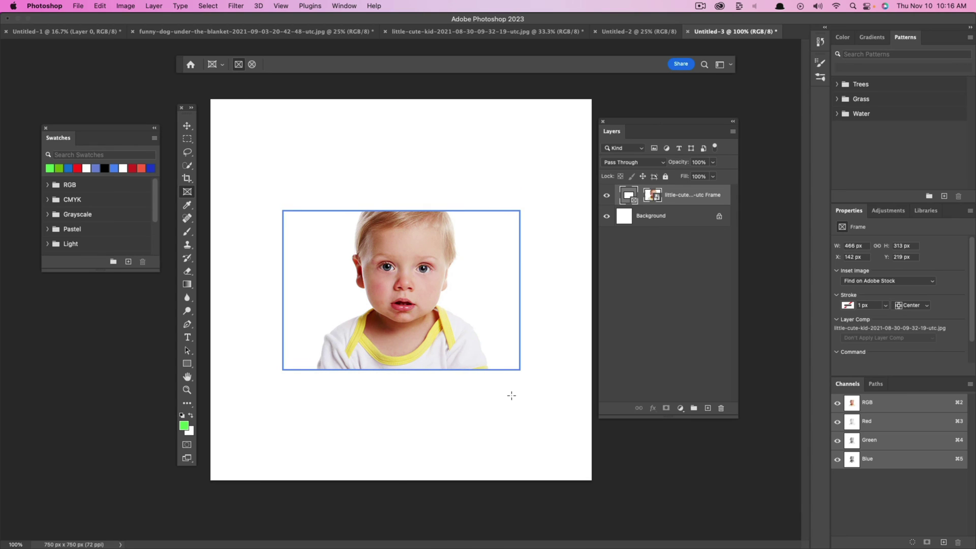
Draw a square frame about 177 by 177 px above the child's photo and place the funny-dog-under-the-blanket image in it
{"action": "left_click", "coordinate": [185, 138]}
{"action": "left_click", "coordinate": [187, 194]}
{"action": "mouse_move", "coordinate": [239, 106]}
{"action": "left_mouse_down"}
{"action": "mouse_move", "coordinate": [240, 168]}
{"action": "mouse_move", "coordinate": [329, 196]}
{"action": "left_mouse_up"}
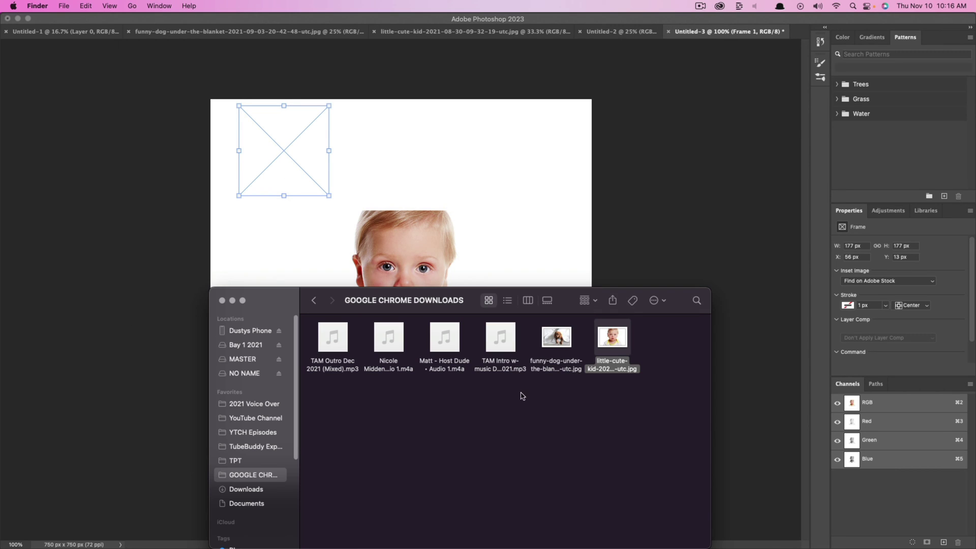
{"action": "left_click_drag", "start_coordinate": [612, 335], "coordinate": [296, 140]}
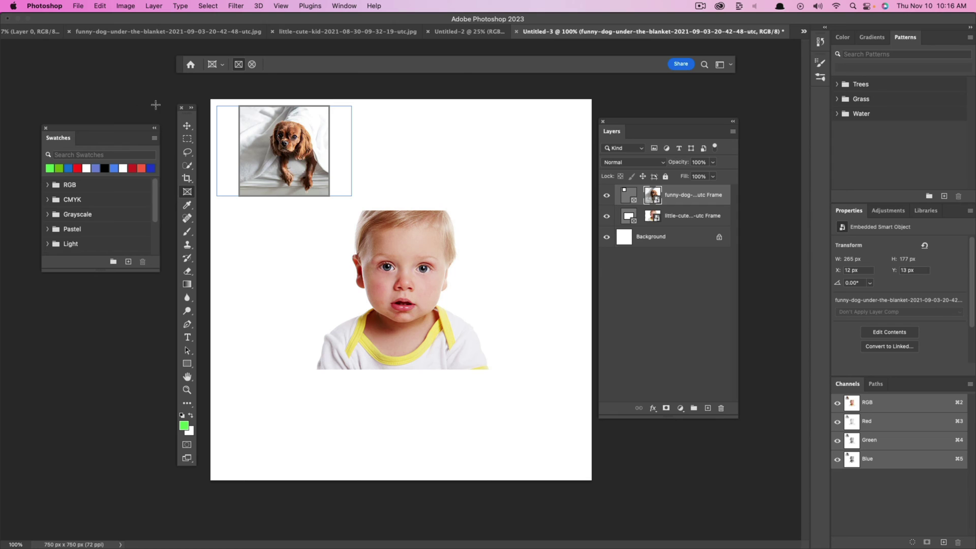
{"action": "left_click", "coordinate": [187, 127]}
{"action": "left_click", "coordinate": [271, 266]}
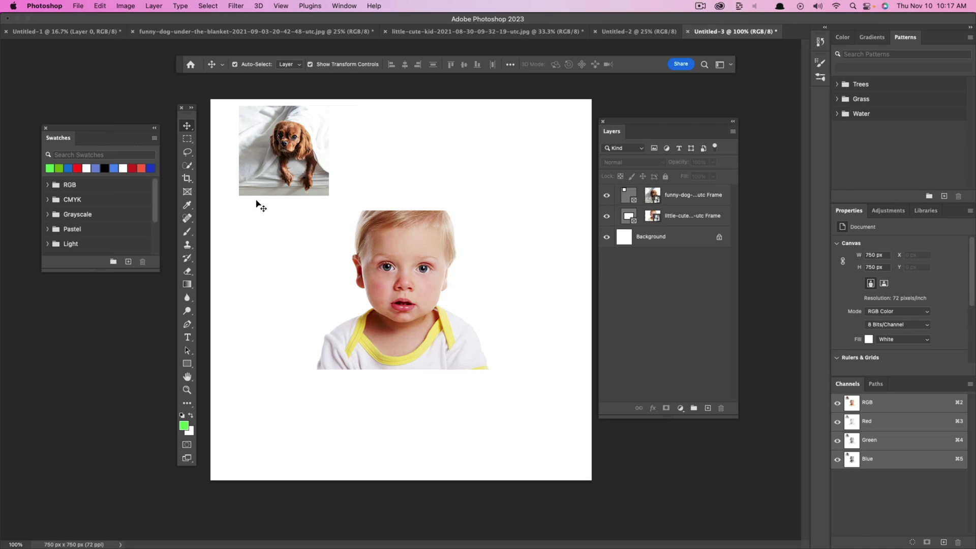
Sample the yellow of the child's collar as the foreground color with the Eyedropper Tool in the little-cute-kid image
{"action": "left_click", "coordinate": [287, 33]}
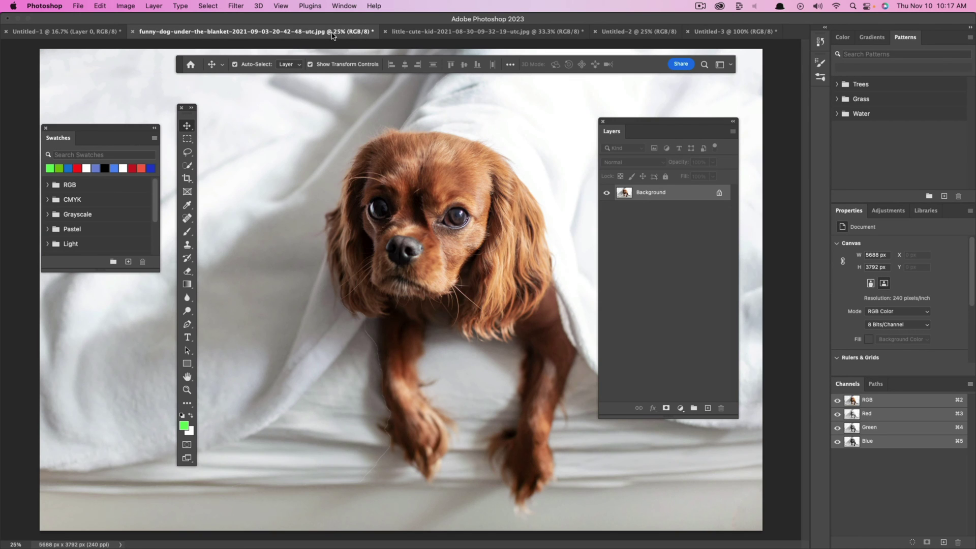
{"action": "left_click", "coordinate": [411, 32]}
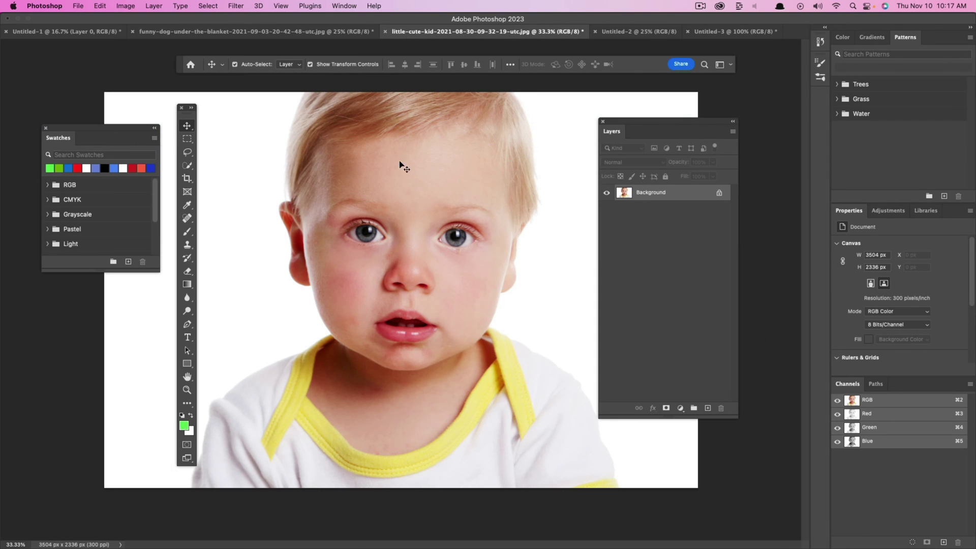
{"action": "left_click", "coordinate": [187, 206]}
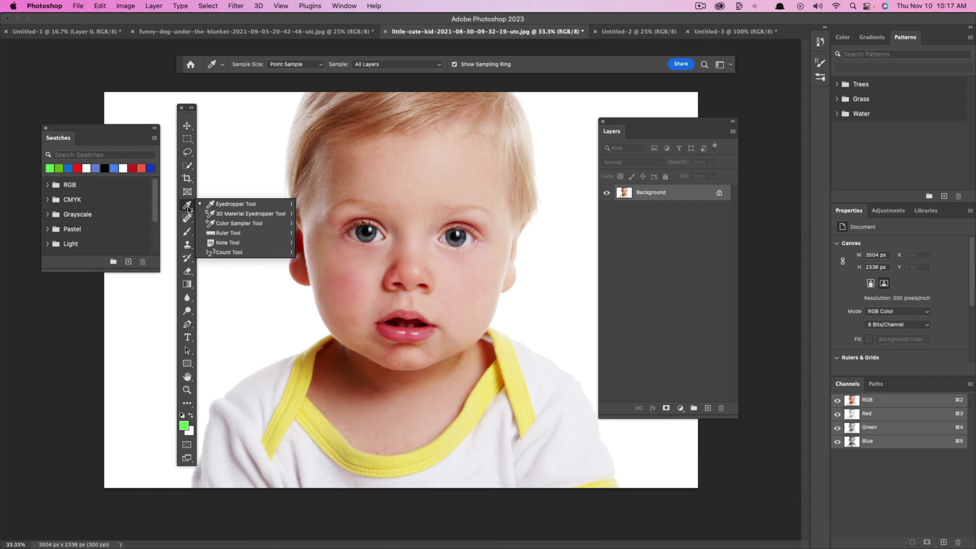
{"action": "left_click", "coordinate": [231, 204]}
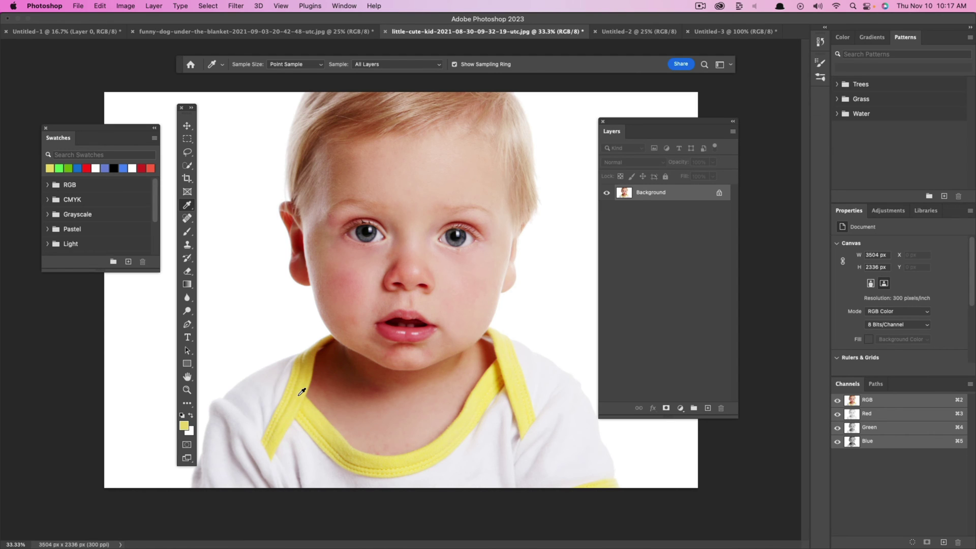
{"action": "mouse_move", "coordinate": [302, 392]}
{"action": "left_mouse_down"}
{"action": "mouse_move", "coordinate": [297, 371]}
{"action": "mouse_move", "coordinate": [313, 359]}
{"action": "mouse_move", "coordinate": [284, 401]}
{"action": "mouse_move", "coordinate": [300, 399]}
{"action": "left_mouse_up"}
Add the text "BABY" in yellow 91 pt Bebas Neue, and position it above the child's shoulder, beside the chin
{"action": "left_click", "coordinate": [187, 337]}
{"action": "left_click", "coordinate": [234, 299]}
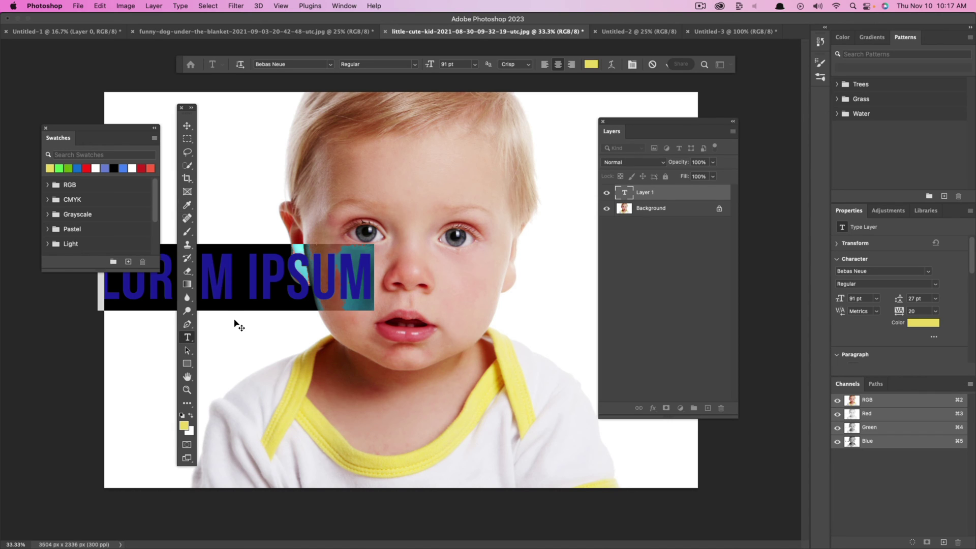
{"action": "type", "text": "BABY"}
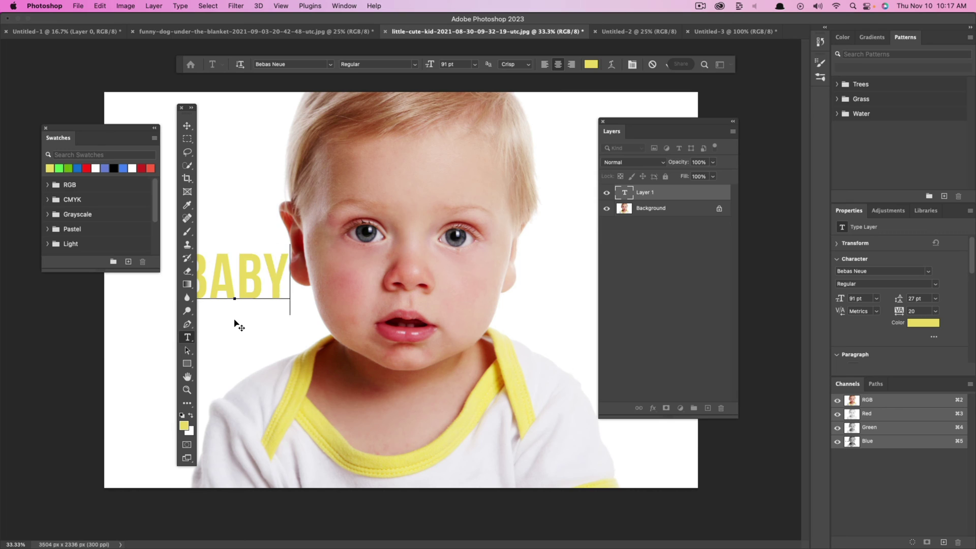
{"action": "left_click", "coordinate": [189, 127]}
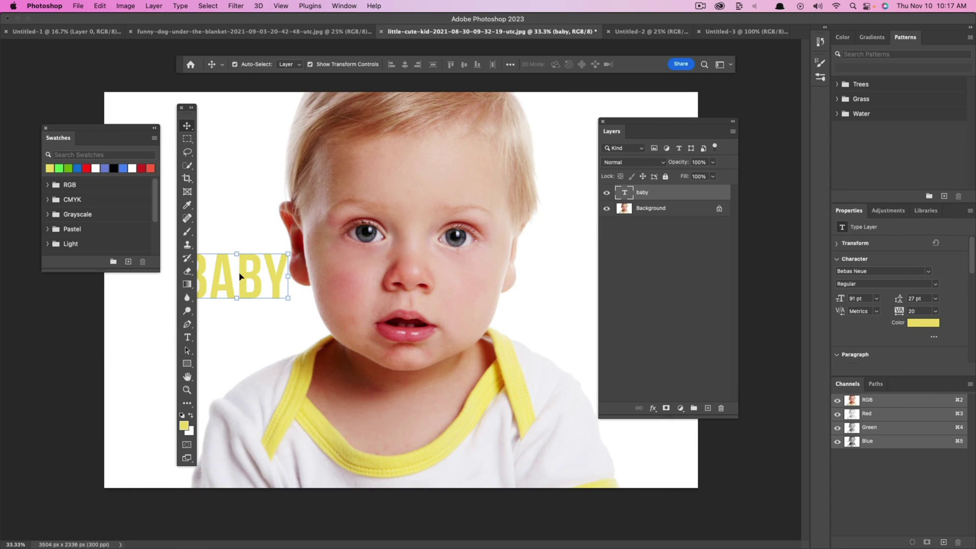
{"action": "left_click_drag", "start_coordinate": [240, 276], "coordinate": [263, 330]}
{"action": "left_click", "coordinate": [314, 366]}
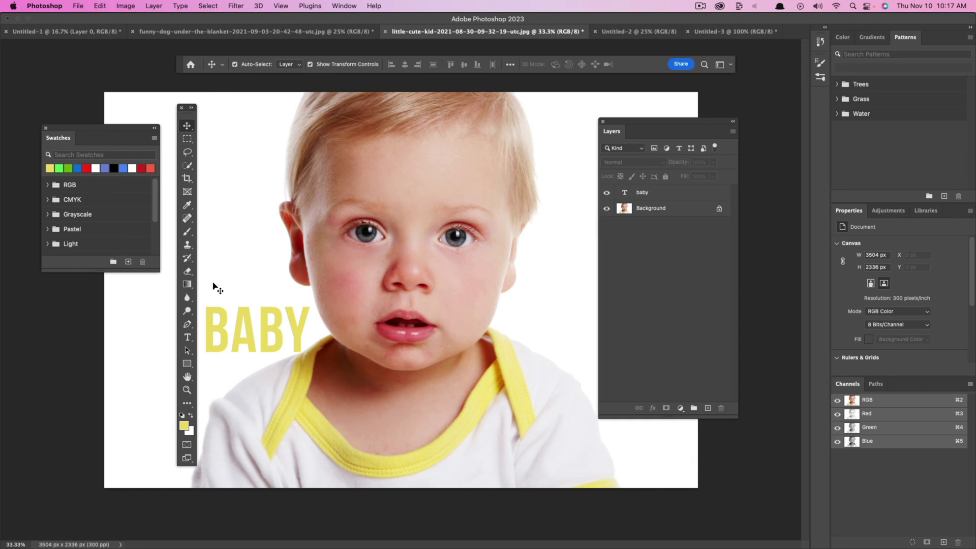
Set the History Brush size to 146 px in the dog photo, and shift the floating options bar slightly lower
{"action": "left_click", "coordinate": [187, 246]}
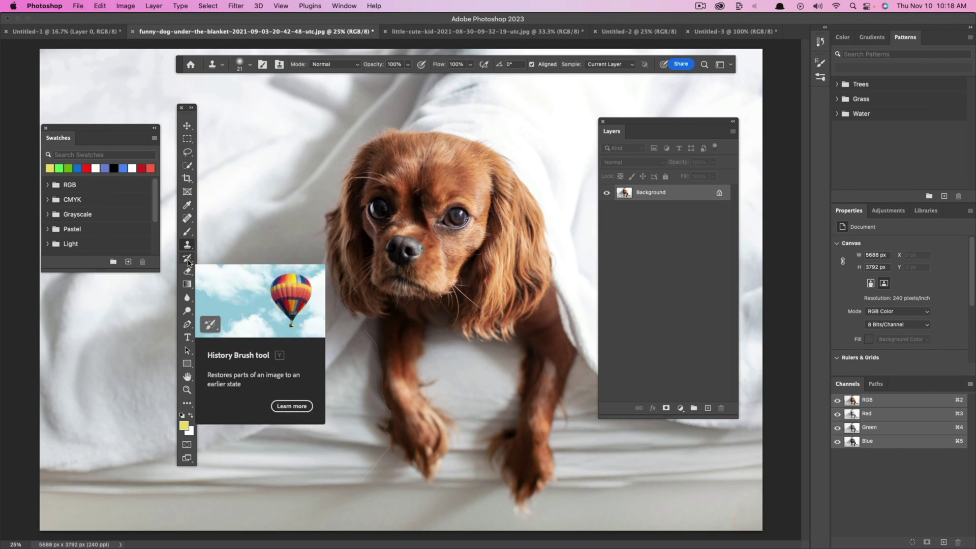
{"action": "left_click_drag", "start_coordinate": [188, 261], "coordinate": [246, 263]}
{"action": "left_click_drag", "start_coordinate": [187, 260], "coordinate": [234, 256]}
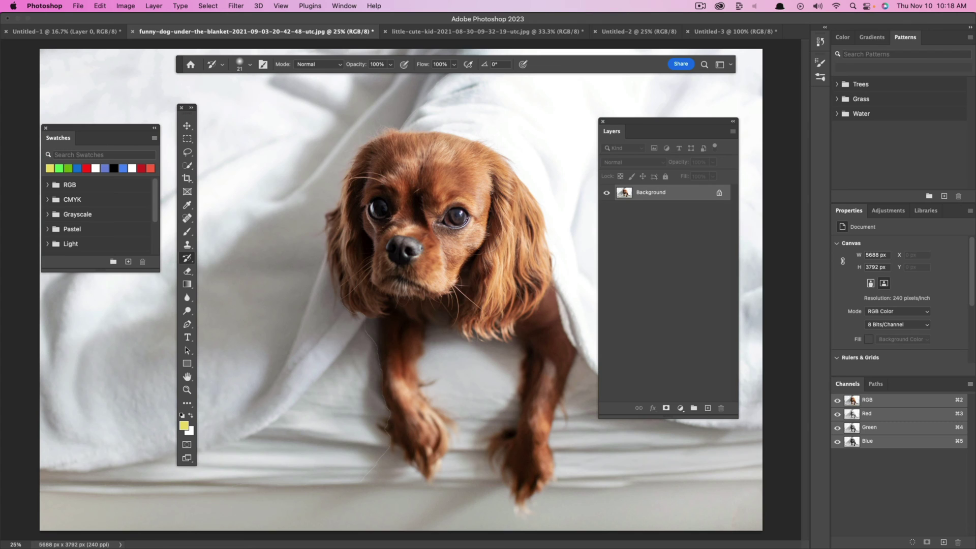
{"action": "mouse_move", "coordinate": [178, 72]}
{"action": "left_mouse_down"}
{"action": "mouse_move", "coordinate": [208, 94]}
{"action": "mouse_move", "coordinate": [172, 83]}
{"action": "left_mouse_up"}
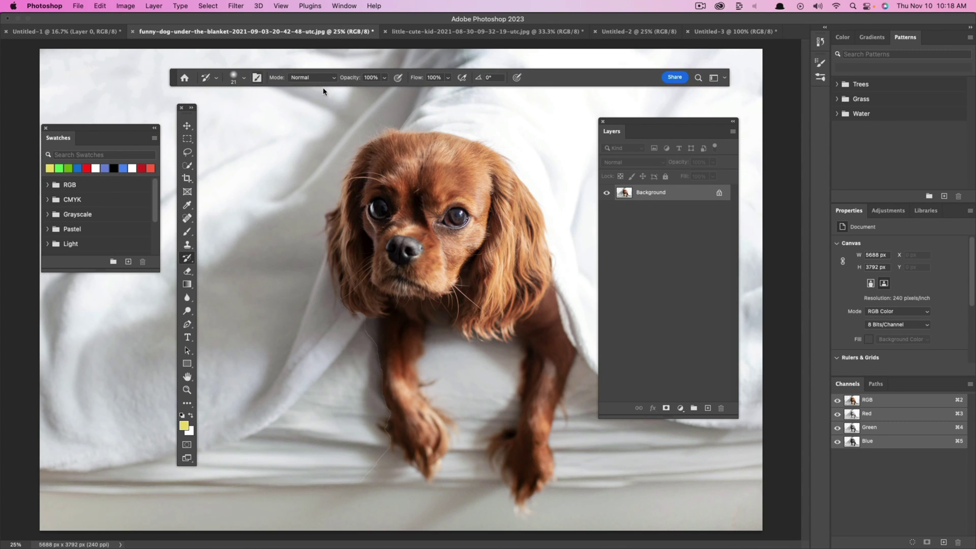
{"action": "left_click", "coordinate": [244, 80]}
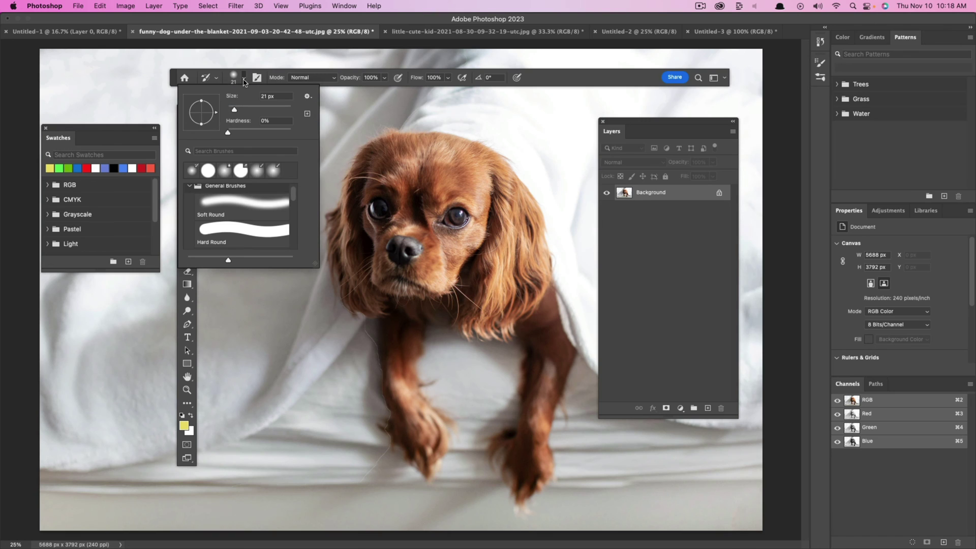
{"action": "mouse_move", "coordinate": [235, 110]}
{"action": "left_mouse_down"}
{"action": "mouse_move", "coordinate": [278, 110]}
{"action": "mouse_move", "coordinate": [267, 110]}
{"action": "left_mouse_up"}
{"action": "mouse_move", "coordinate": [293, 194]}
{"action": "left_mouse_down"}
{"action": "mouse_move", "coordinate": [293, 218]}
{"action": "mouse_move", "coordinate": [299, 196]}
{"action": "left_mouse_up"}
{"action": "left_click", "coordinate": [358, 129]}
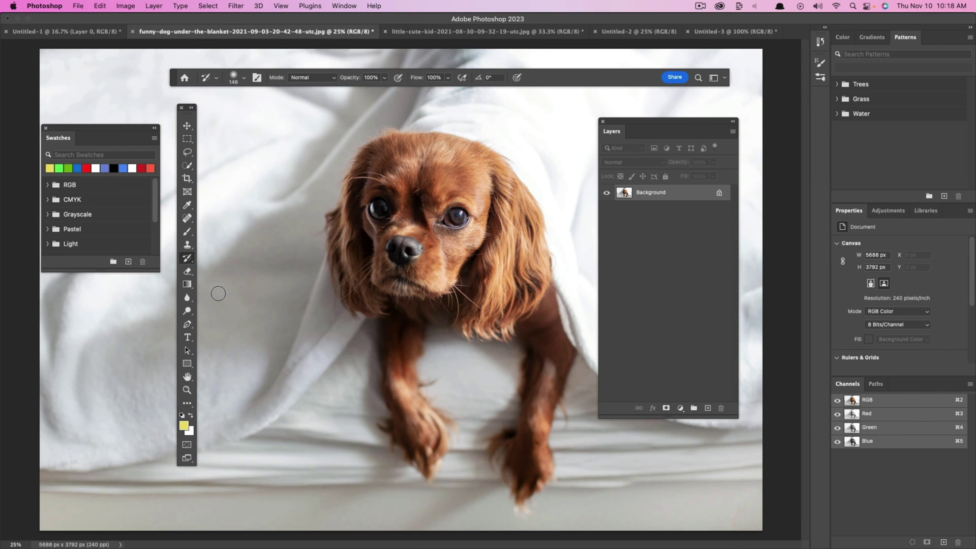
Paint a yellow outline on the blanket beside the dog, erase part of it on the Background layer, and undo both
{"action": "left_click", "coordinate": [187, 271]}
{"action": "left_click", "coordinate": [227, 271]}
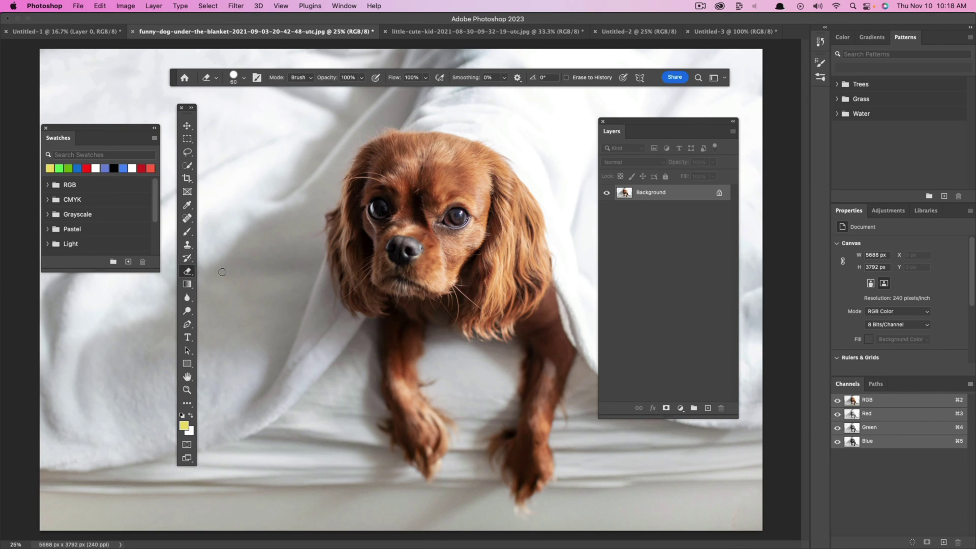
{"action": "left_click", "coordinate": [187, 232]}
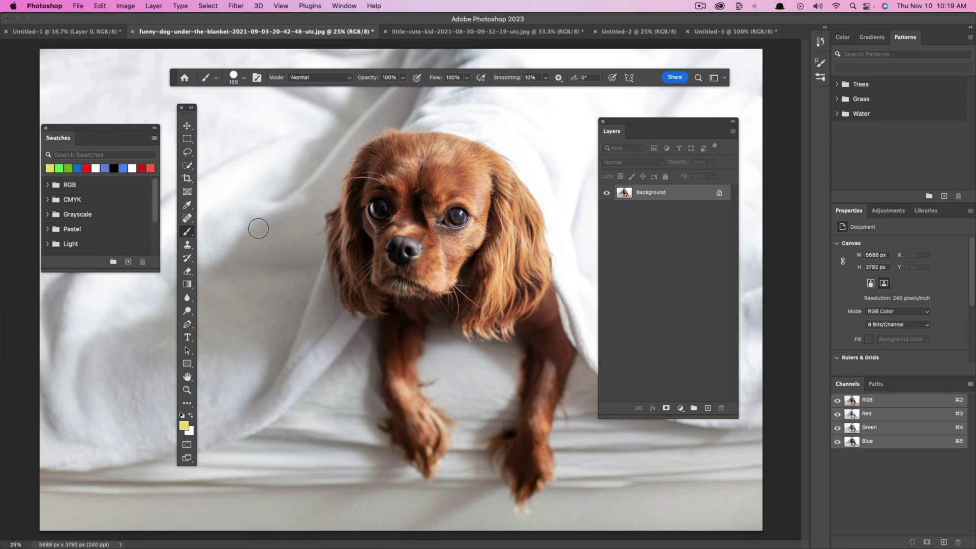
{"action": "mouse_move", "coordinate": [259, 226]}
{"action": "left_mouse_down"}
{"action": "mouse_move", "coordinate": [197, 333]}
{"action": "mouse_move", "coordinate": [274, 320]}
{"action": "mouse_move", "coordinate": [279, 244]}
{"action": "mouse_move", "coordinate": [260, 225]}
{"action": "left_mouse_up"}
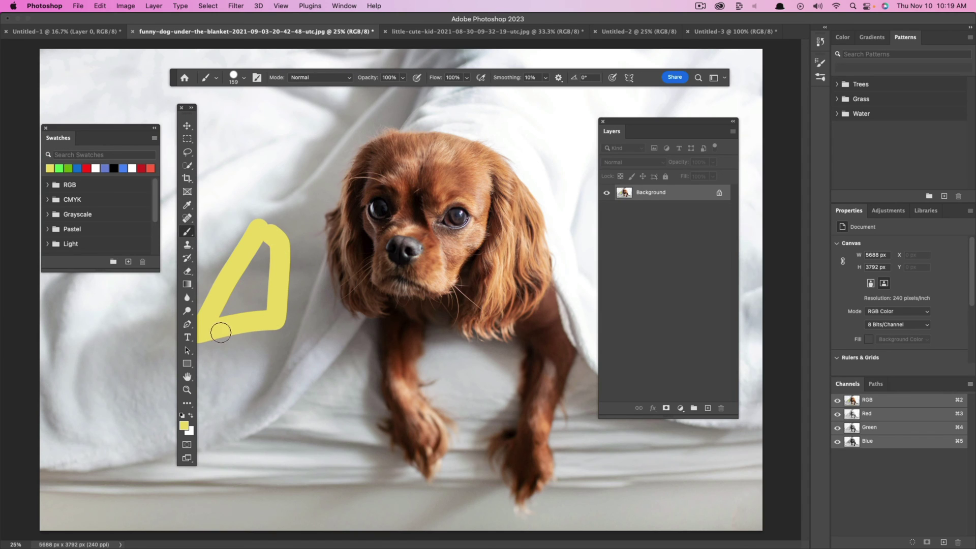
{"action": "left_click", "coordinate": [187, 270]}
{"action": "mouse_move", "coordinate": [215, 292]}
{"action": "left_mouse_down"}
{"action": "mouse_move", "coordinate": [232, 270]}
{"action": "mouse_move", "coordinate": [225, 248]}
{"action": "mouse_move", "coordinate": [205, 322]}
{"action": "mouse_move", "coordinate": [298, 315]}
{"action": "mouse_move", "coordinate": [249, 325]}
{"action": "left_mouse_up"}
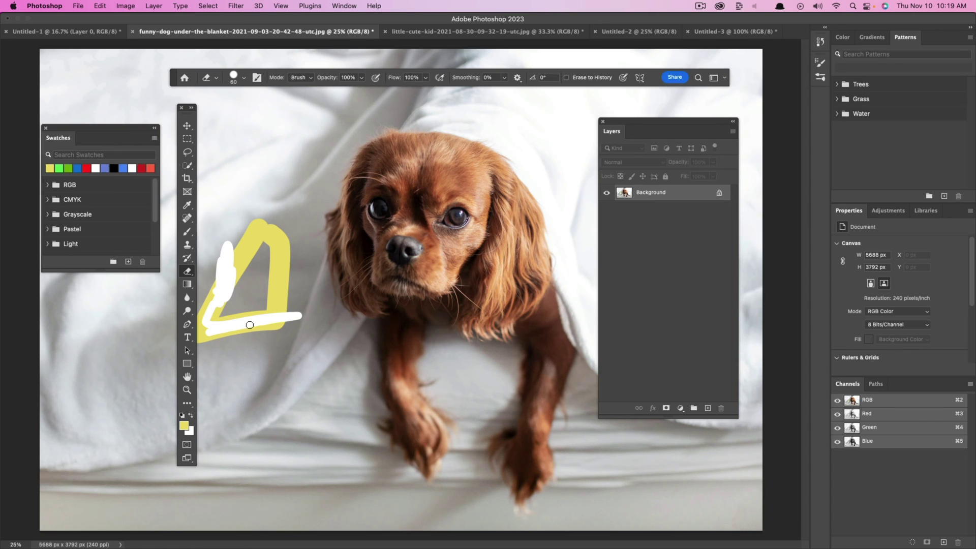
{"action": "key", "text": "super+z"}
{"action": "key", "text": "super+z"}
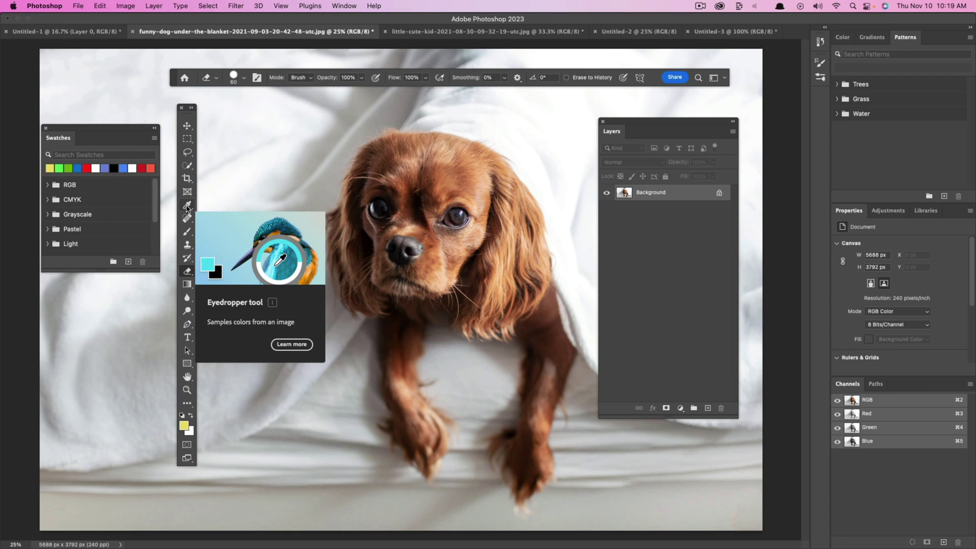
Add a new layer above the dog photo and paint a yellow scribble about 813 by 1711 px beside the dog
{"action": "left_click", "coordinate": [187, 231]}
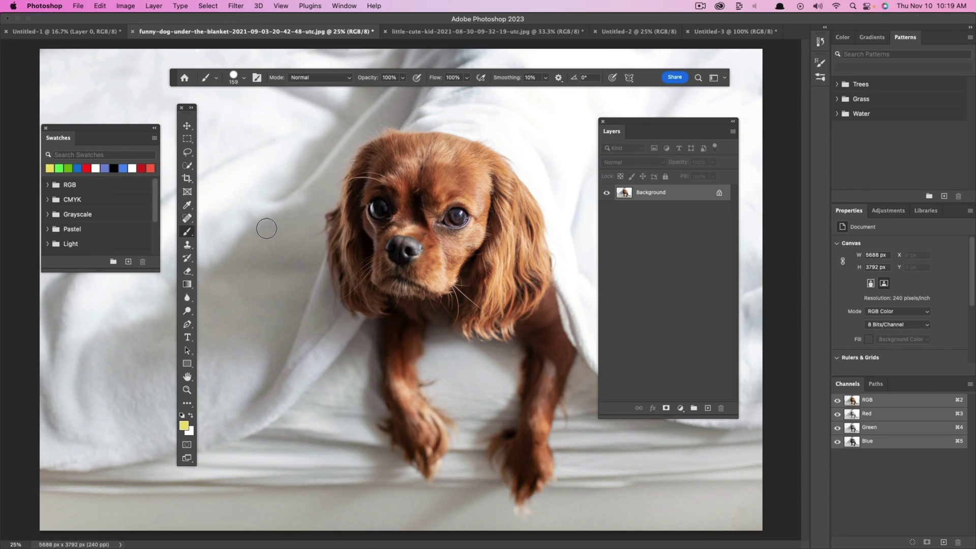
{"action": "left_click", "coordinate": [706, 407]}
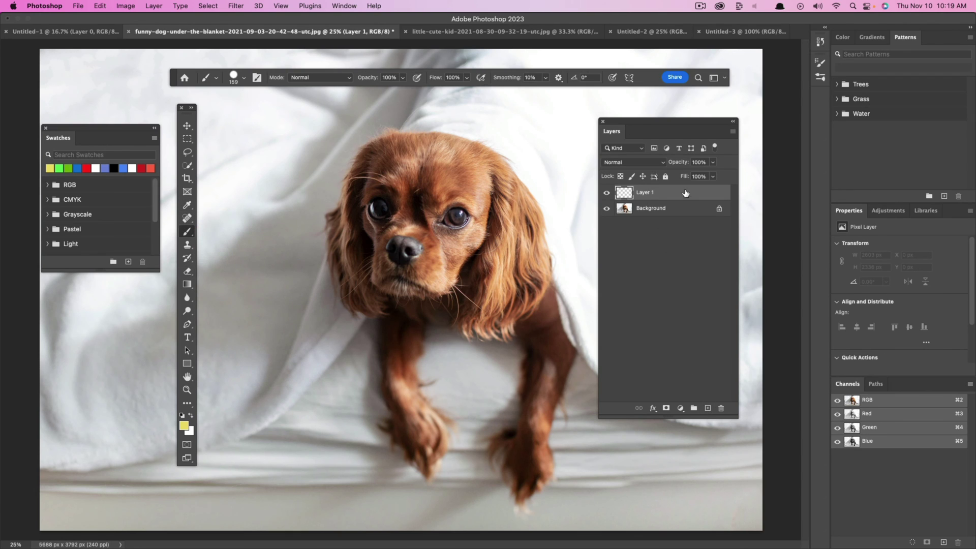
{"action": "mouse_move", "coordinate": [247, 248]}
{"action": "left_mouse_down"}
{"action": "mouse_move", "coordinate": [247, 323]}
{"action": "mouse_move", "coordinate": [293, 179]}
{"action": "mouse_move", "coordinate": [210, 155]}
{"action": "mouse_move", "coordinate": [244, 127]}
{"action": "mouse_move", "coordinate": [266, 136]}
{"action": "mouse_move", "coordinate": [247, 258]}
{"action": "mouse_move", "coordinate": [271, 175]}
{"action": "mouse_move", "coordinate": [266, 212]}
{"action": "left_mouse_up"}
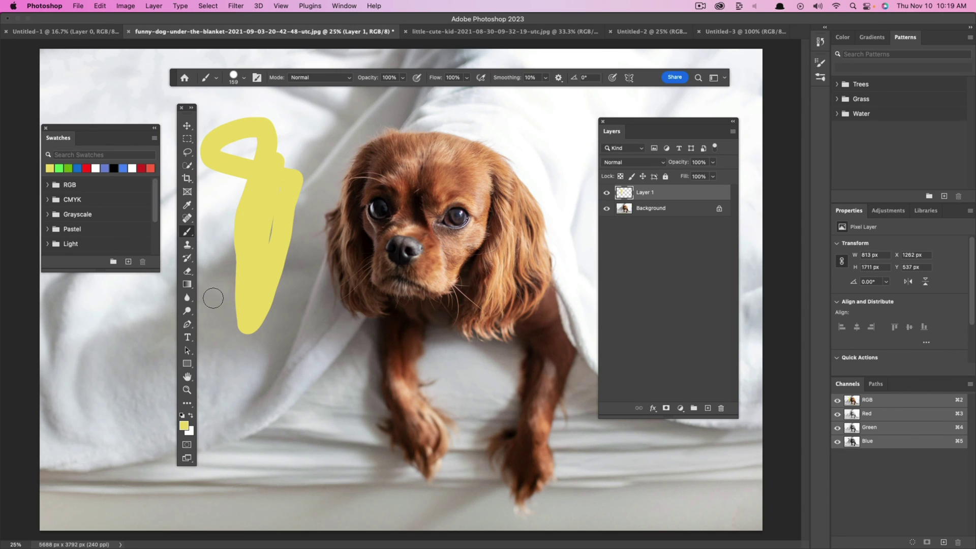
Erase wavy strokes through the yellow scribble on the new layer with the 60 px Eraser Tool
{"action": "left_click", "coordinate": [187, 271]}
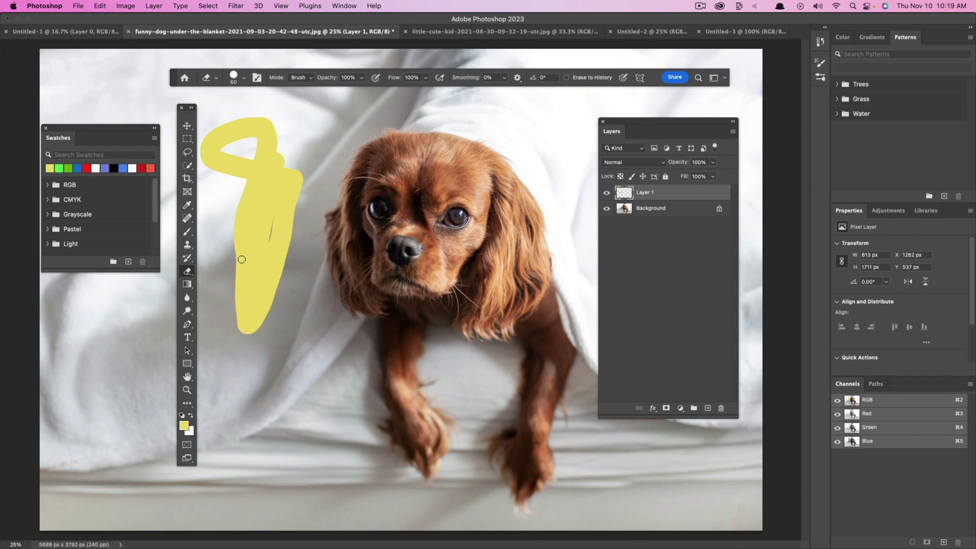
{"action": "mouse_move", "coordinate": [241, 259]}
{"action": "left_mouse_down"}
{"action": "mouse_move", "coordinate": [255, 265]}
{"action": "mouse_move", "coordinate": [272, 238]}
{"action": "left_mouse_up"}
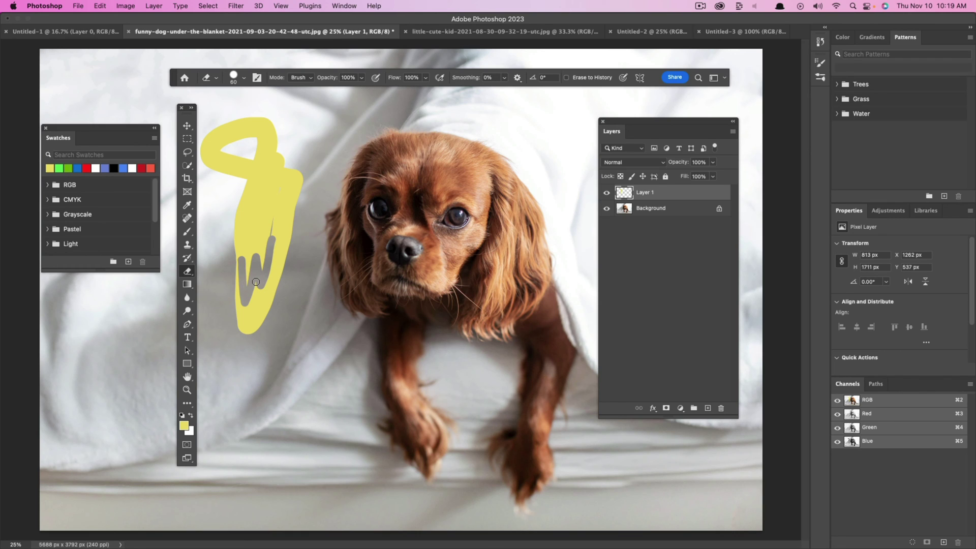
{"action": "mouse_move", "coordinate": [255, 282]}
{"action": "left_mouse_down"}
{"action": "mouse_move", "coordinate": [252, 330]}
{"action": "mouse_move", "coordinate": [295, 176]}
{"action": "mouse_move", "coordinate": [293, 203]}
{"action": "left_mouse_up"}
Set the Eraser size to 300 px and erase the remaining yellow paint from the new layer
{"action": "left_click", "coordinate": [245, 78]}
{"action": "left_click_drag", "start_coordinate": [249, 110], "coordinate": [261, 110]}
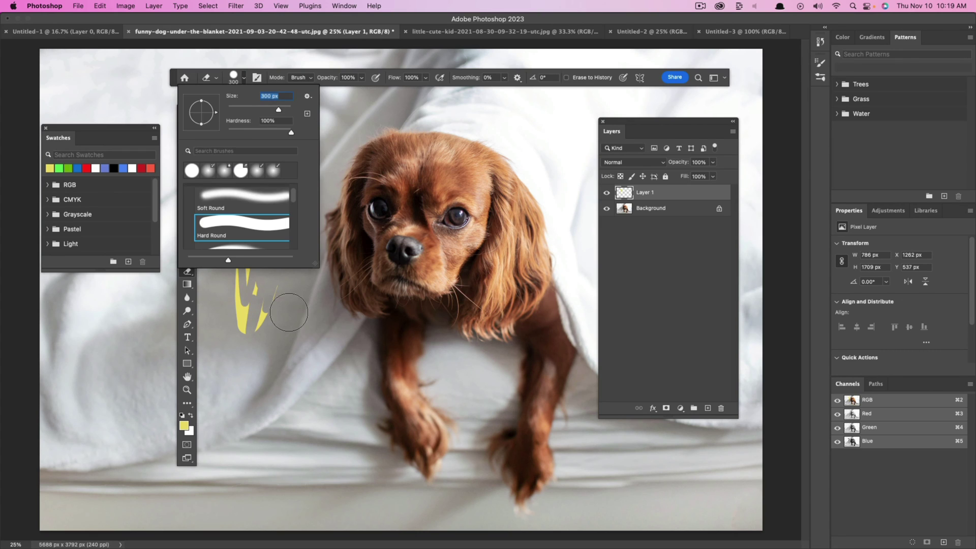
{"action": "left_click", "coordinate": [287, 314]}
{"action": "mouse_move", "coordinate": [261, 331]}
{"action": "left_mouse_down"}
{"action": "mouse_move", "coordinate": [263, 236]}
{"action": "mouse_move", "coordinate": [256, 284]}
{"action": "mouse_move", "coordinate": [256, 309]}
{"action": "mouse_move", "coordinate": [287, 125]}
{"action": "mouse_move", "coordinate": [242, 279]}
{"action": "mouse_move", "coordinate": [232, 138]}
{"action": "mouse_move", "coordinate": [225, 164]}
{"action": "mouse_move", "coordinate": [269, 104]}
{"action": "mouse_move", "coordinate": [267, 133]}
{"action": "mouse_move", "coordinate": [224, 150]}
{"action": "mouse_move", "coordinate": [268, 218]}
{"action": "left_mouse_up"}
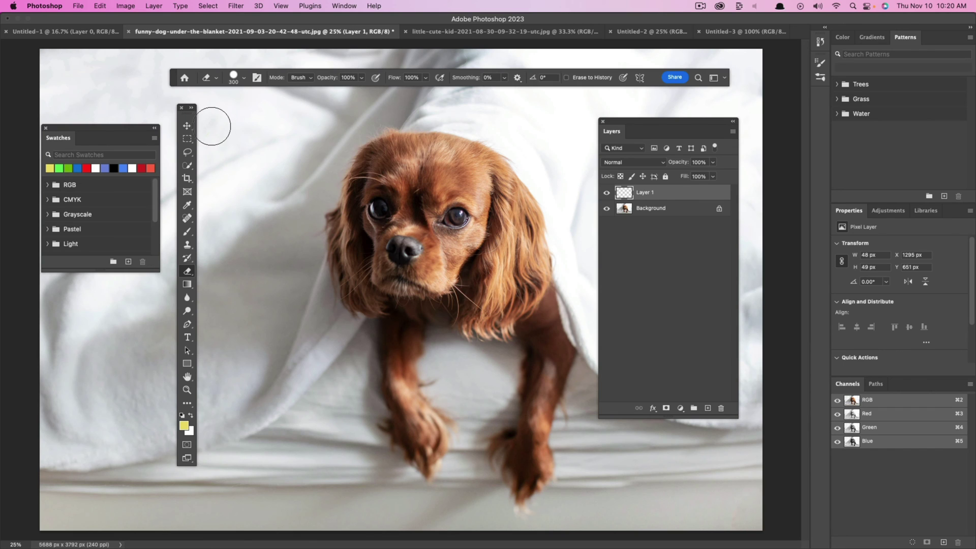
Move the floating toolbar closer to the dog's face, and select the Gradient Tool
{"action": "left_click", "coordinate": [187, 125]}
{"action": "left_click_drag", "start_coordinate": [186, 105], "coordinate": [261, 105]}
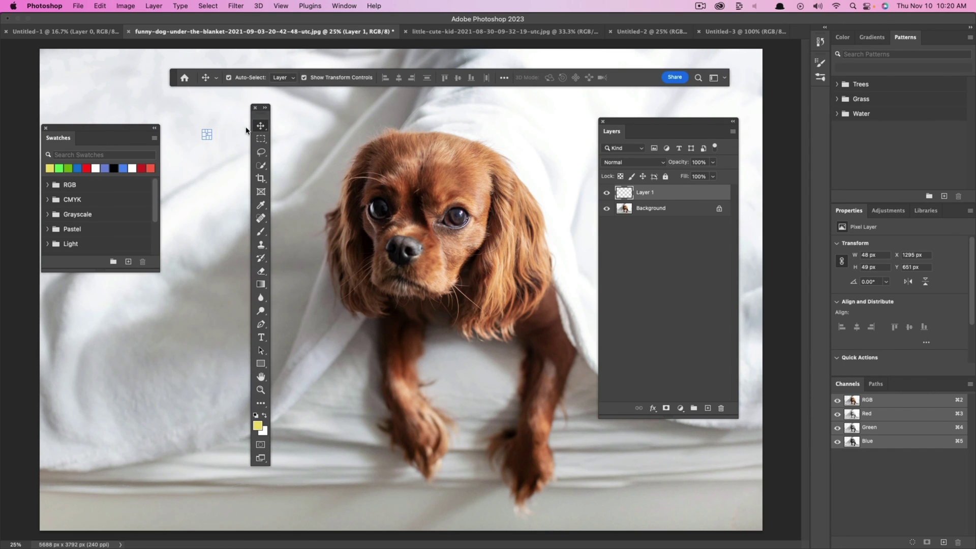
{"action": "left_click", "coordinate": [262, 283]}
{"action": "left_click", "coordinate": [263, 286]}
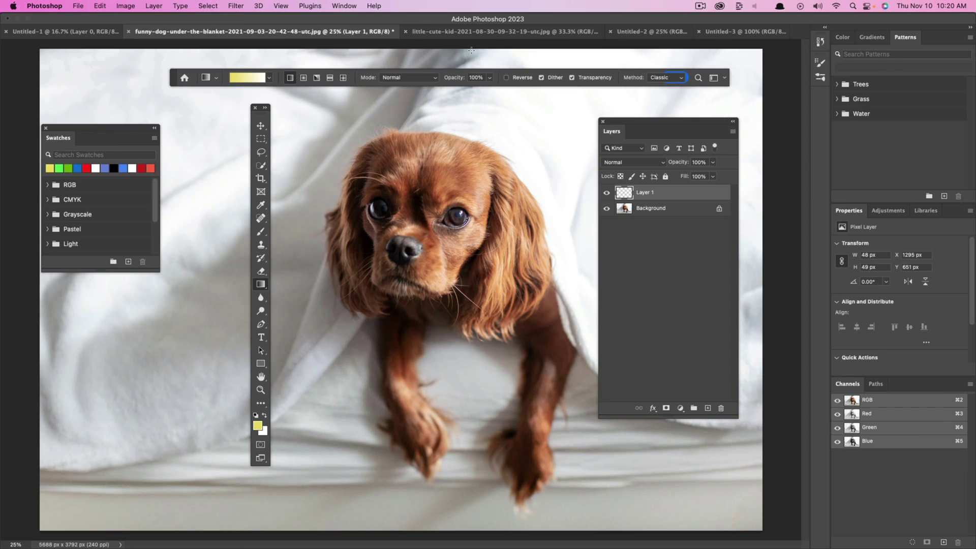
Switch to the Untitled-2 document and move the floating toolbar off its blank page
{"action": "left_click", "coordinate": [646, 31]}
{"action": "left_click_drag", "start_coordinate": [260, 108], "coordinate": [206, 118]}
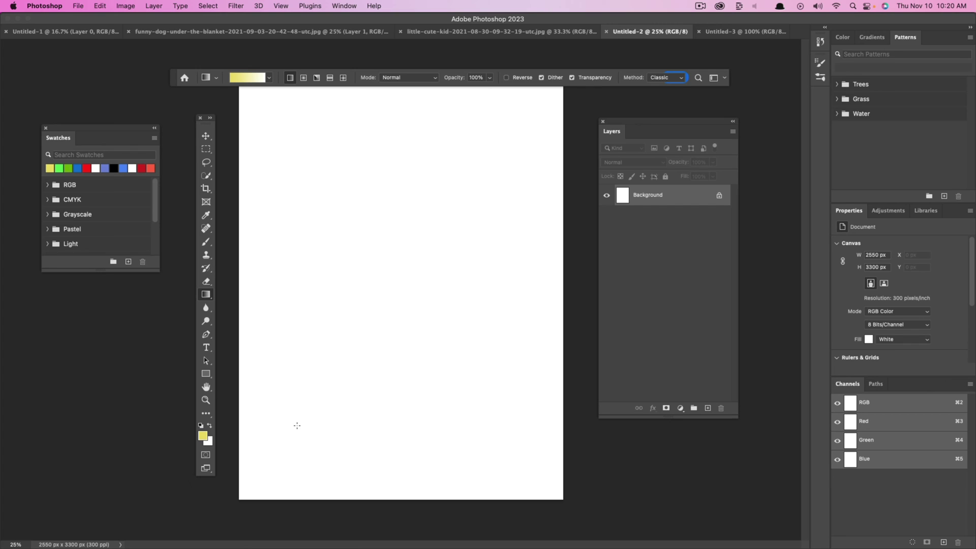
Try a diagonal yellow-to-white linear gradient from the page's lower left to its upper right, and undo it
{"action": "left_click_drag", "start_coordinate": [296, 425], "coordinate": [485, 147]}
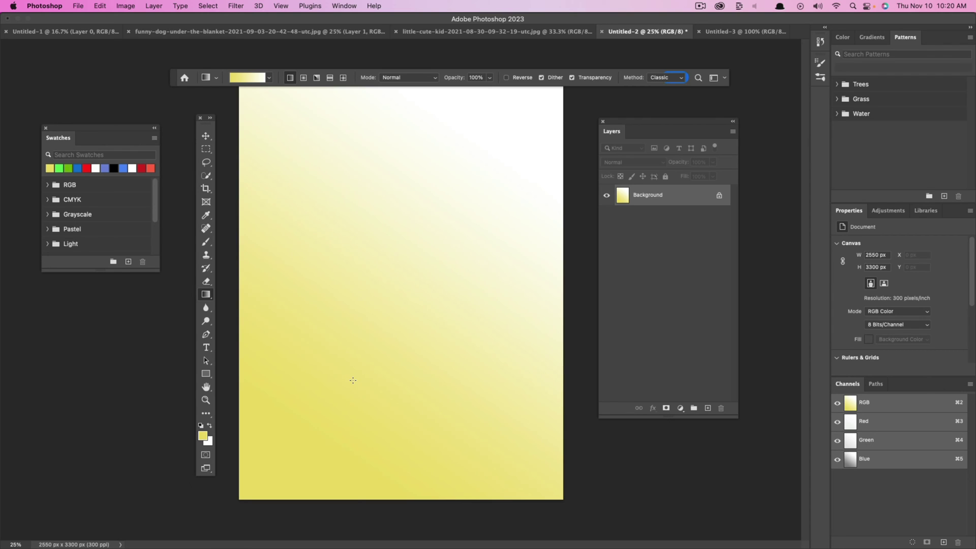
{"action": "key", "text": "super+z"}
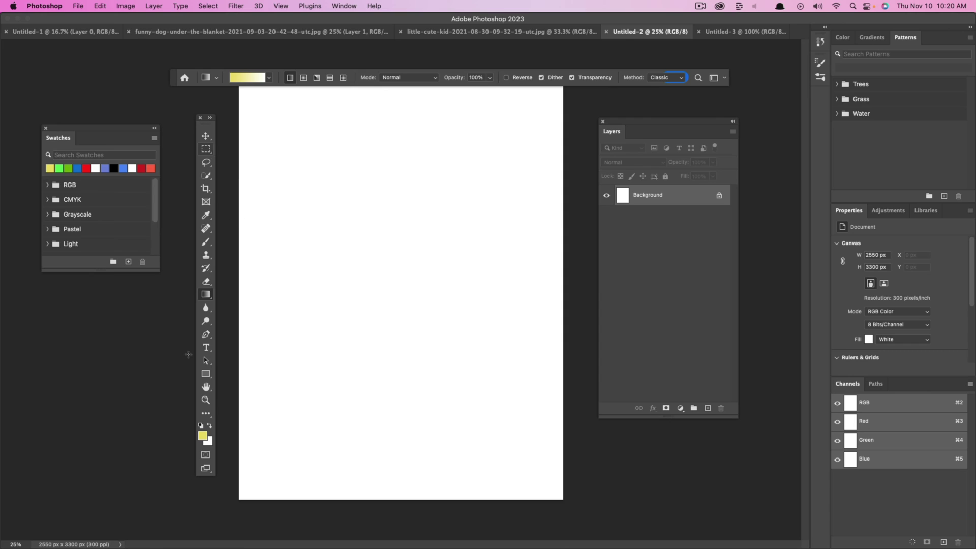
Choose the pink-to-purple preset from the Pastels gradients and apply it horizontally across the page
{"action": "left_click", "coordinate": [269, 78]}
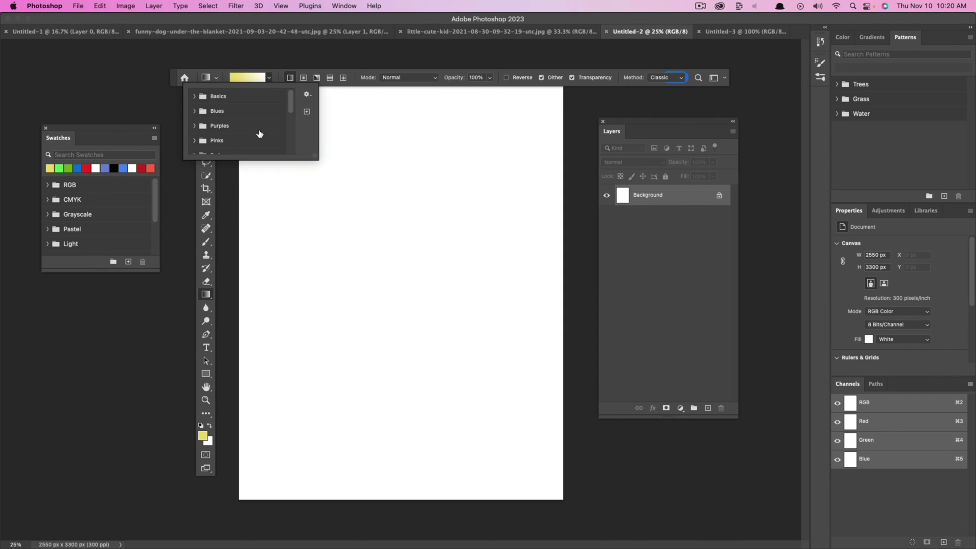
{"action": "left_click", "coordinate": [195, 112]}
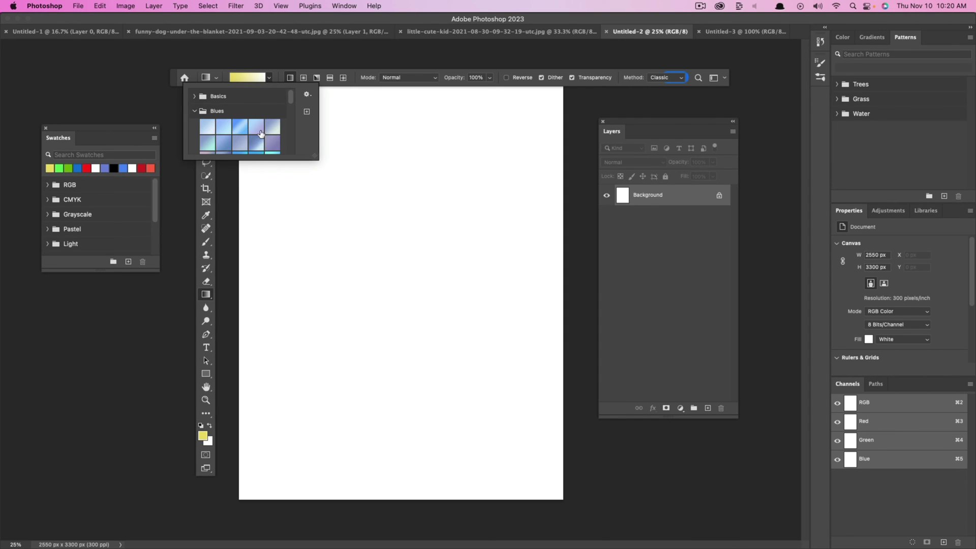
{"action": "left_click", "coordinate": [292, 105]}
{"action": "left_click_drag", "start_coordinate": [292, 106], "coordinate": [293, 149]}
{"action": "left_click", "coordinate": [195, 133]}
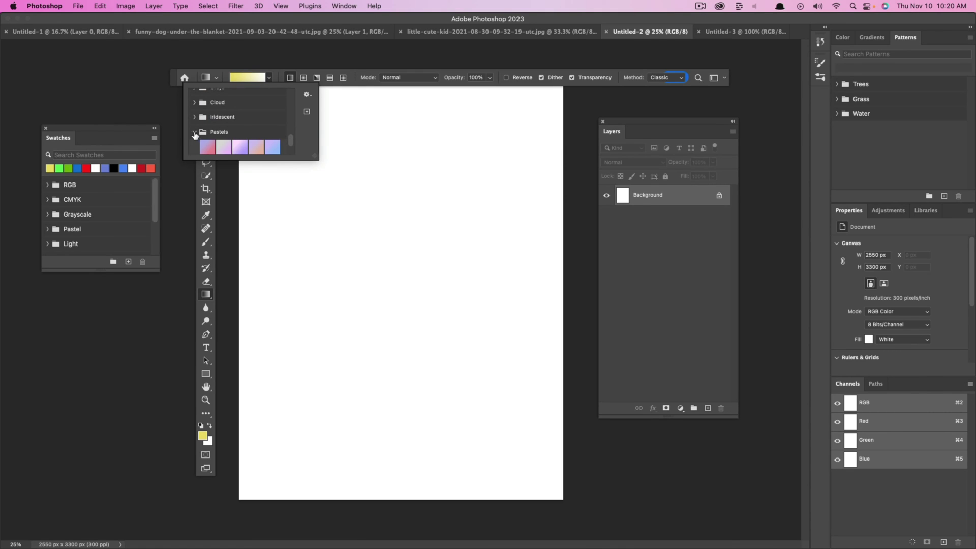
{"action": "scroll", "coordinate": [234, 147], "scroll_direction": "down", "scroll_amount": 2}
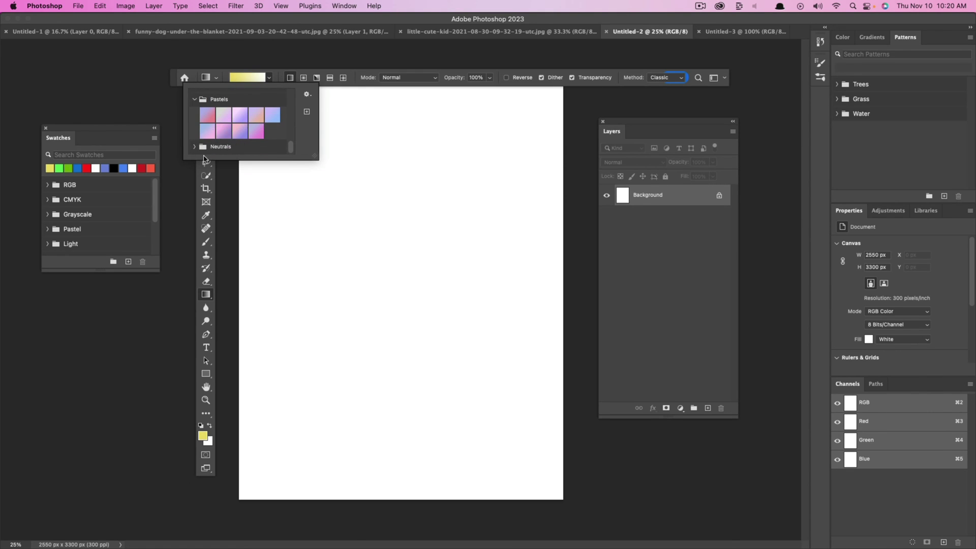
{"action": "left_click", "coordinate": [224, 131]}
{"action": "left_click_drag", "start_coordinate": [263, 258], "coordinate": [546, 261]}
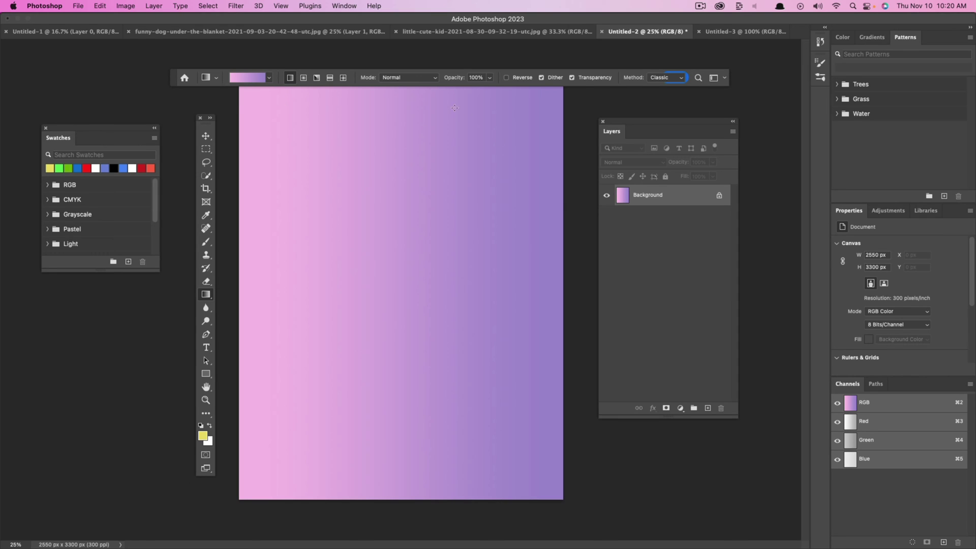
Try the Angle gradient style, return to the Linear style, and move the floating options bar higher
{"action": "left_click", "coordinate": [420, 83]}
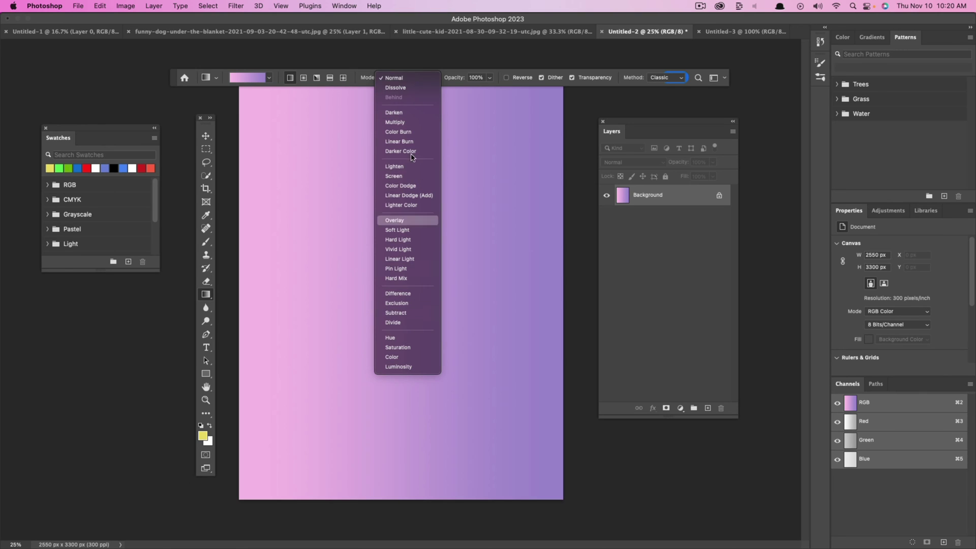
{"action": "left_click", "coordinate": [317, 81]}
{"action": "left_click", "coordinate": [317, 78]}
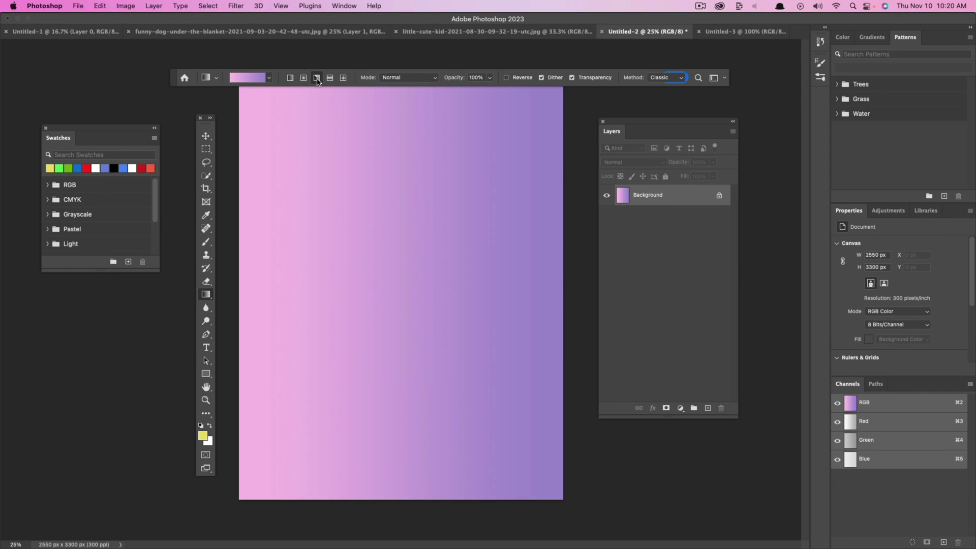
{"action": "left_click", "coordinate": [290, 77]}
{"action": "left_click_drag", "start_coordinate": [175, 84], "coordinate": [183, 66]}
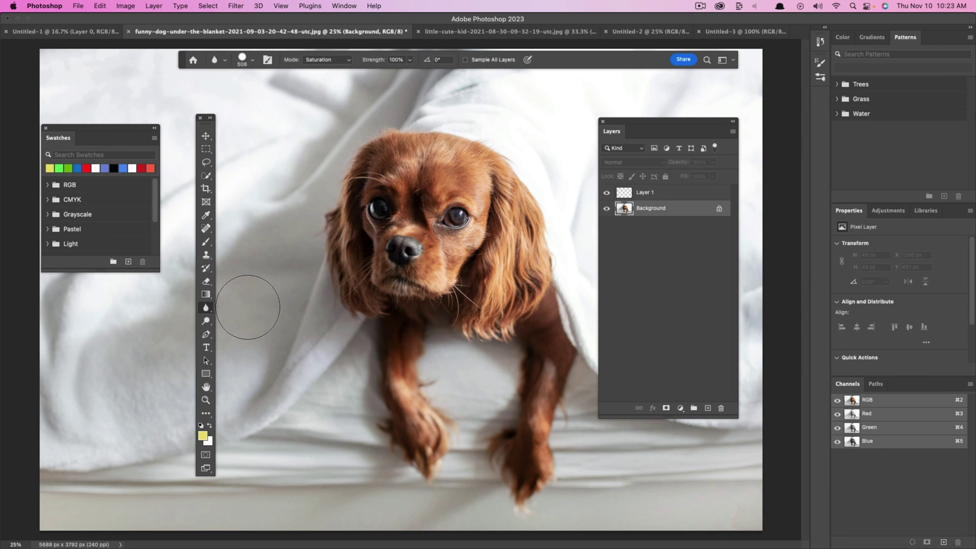
Smudge the dog's eyes, nose and forehead with a 140 px Smudge Tool brush, and undo the smudging
{"action": "right_click", "coordinate": [206, 307]}
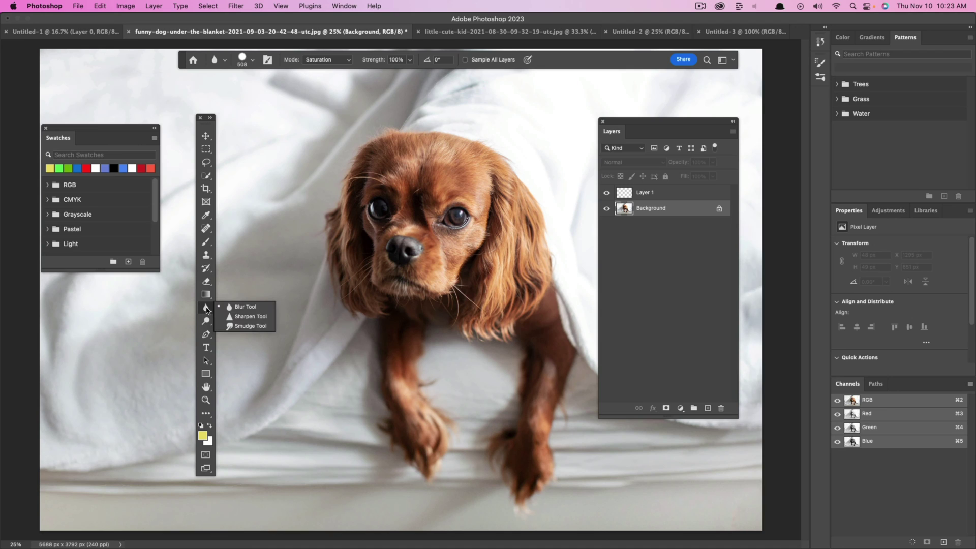
{"action": "left_click", "coordinate": [256, 325]}
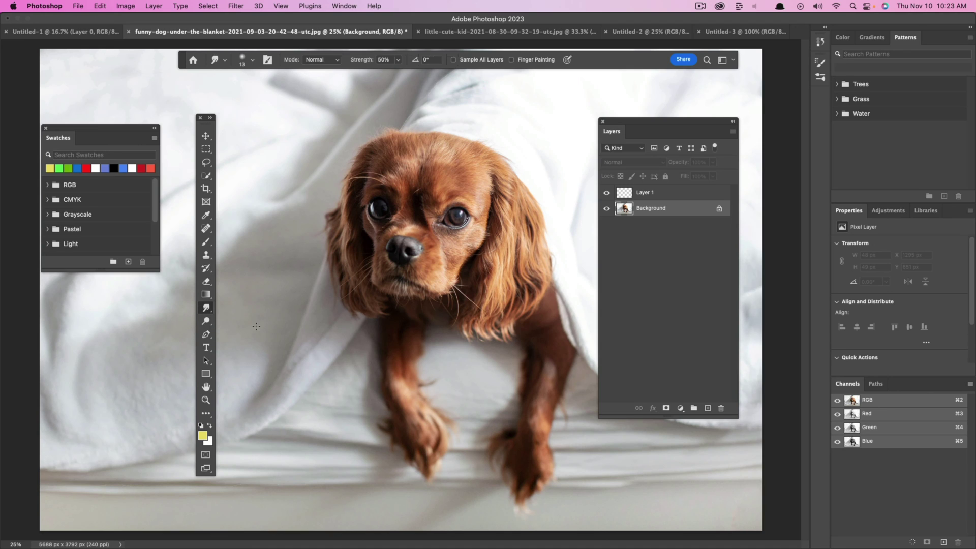
{"action": "left_click", "coordinate": [253, 61]}
{"action": "left_click_drag", "start_coordinate": [238, 93], "coordinate": [266, 95]}
{"action": "left_click", "coordinate": [410, 195]}
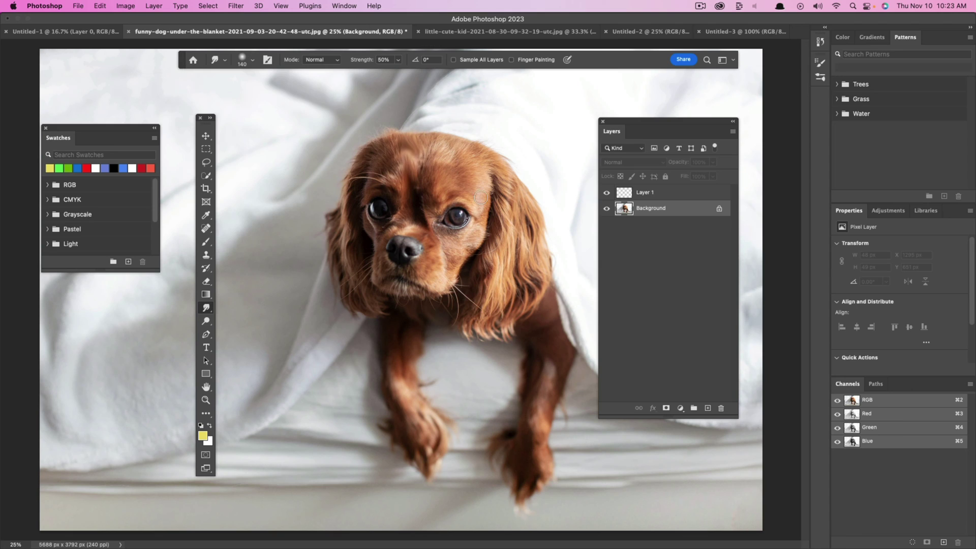
{"action": "mouse_move", "coordinate": [481, 198]}
{"action": "left_mouse_down"}
{"action": "mouse_move", "coordinate": [436, 155]}
{"action": "mouse_move", "coordinate": [433, 166]}
{"action": "mouse_move", "coordinate": [457, 194]}
{"action": "mouse_move", "coordinate": [447, 288]}
{"action": "mouse_move", "coordinate": [414, 205]}
{"action": "mouse_move", "coordinate": [411, 263]}
{"action": "mouse_move", "coordinate": [388, 204]}
{"action": "mouse_move", "coordinate": [370, 301]}
{"action": "mouse_move", "coordinate": [348, 292]}
{"action": "mouse_move", "coordinate": [466, 227]}
{"action": "left_mouse_up"}
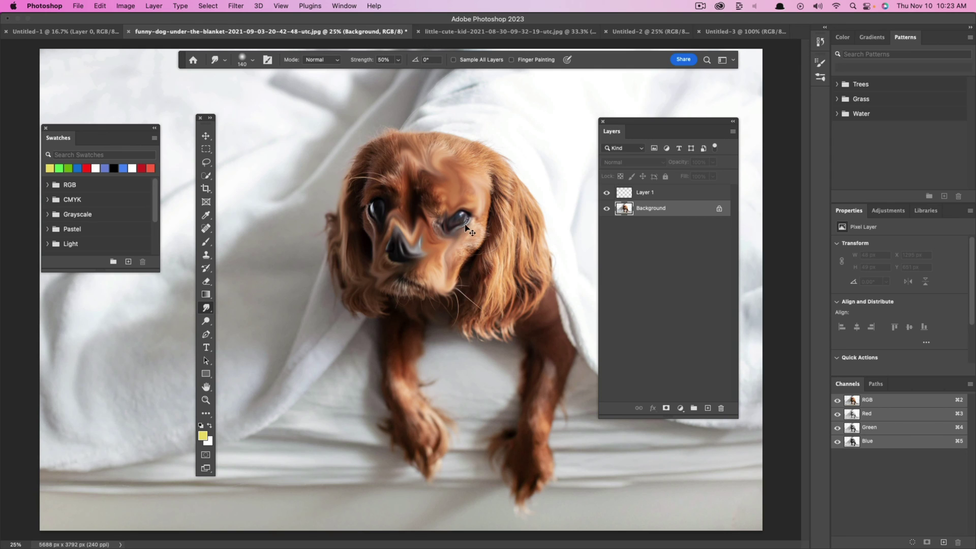
{"action": "key", "text": "super+z"}
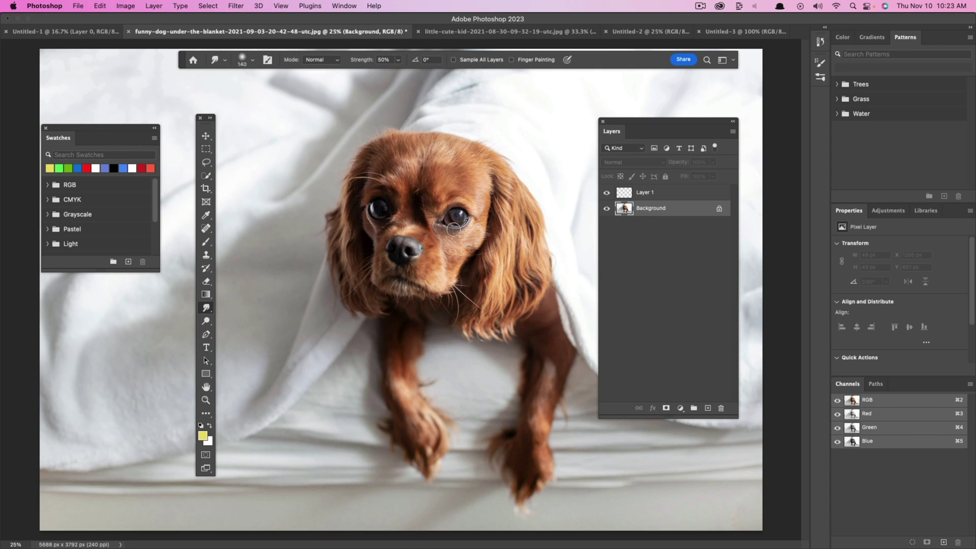
Return to the Blur Tool, and select the Dodge Tool for lightening the dog photo
{"action": "right_click", "coordinate": [208, 309]}
{"action": "left_click", "coordinate": [234, 308]}
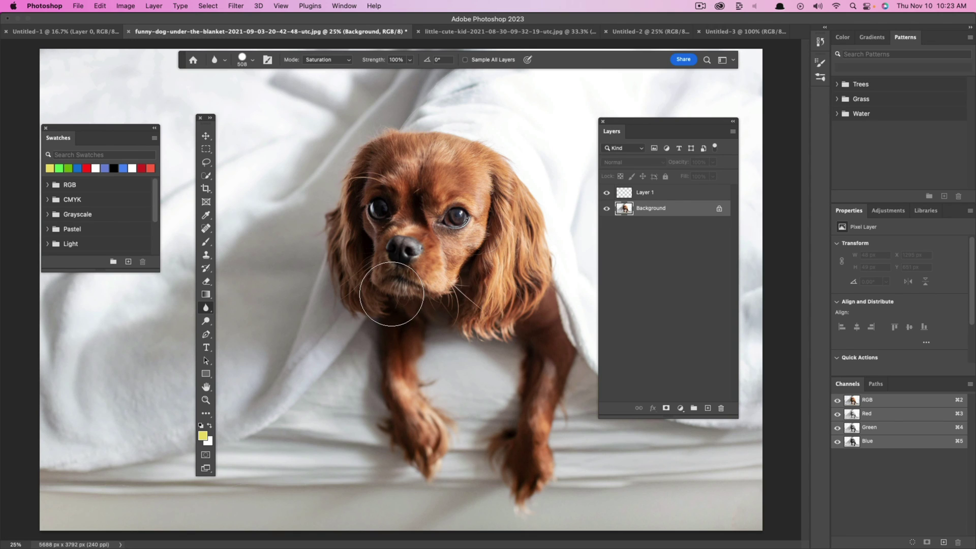
{"action": "left_click", "coordinate": [206, 321]}
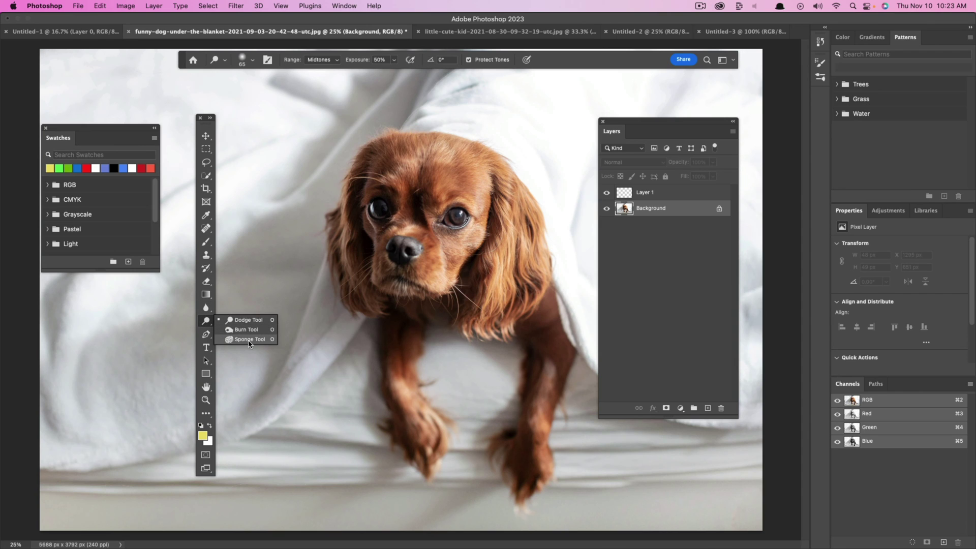
{"action": "left_click", "coordinate": [219, 320]}
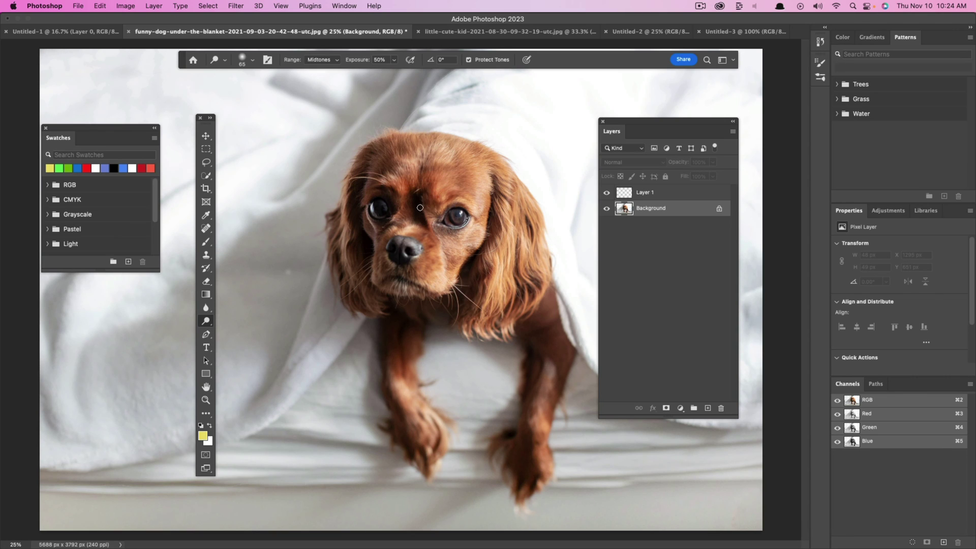
Select the Burn Tool and move the floating Layers panel away from the dog's face
{"action": "left_click", "coordinate": [212, 320]}
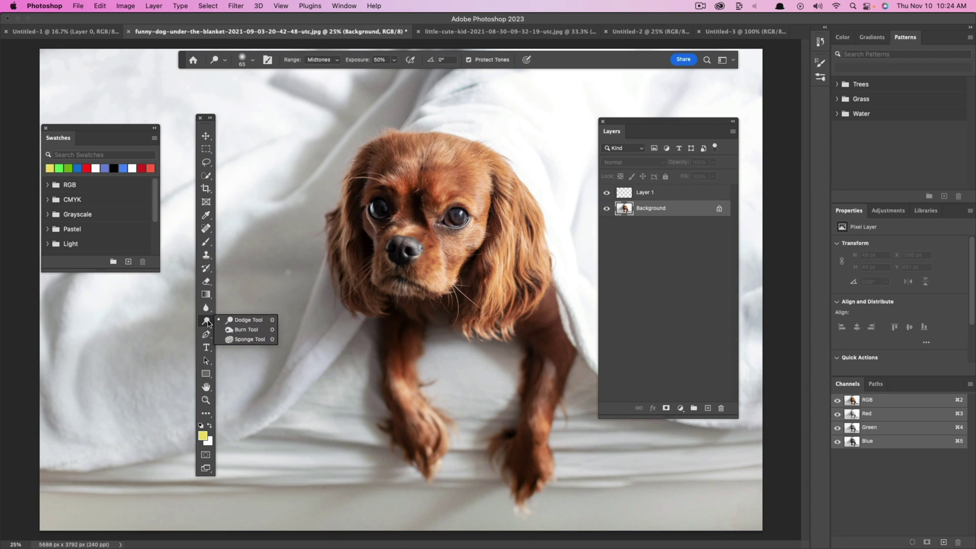
{"action": "left_click", "coordinate": [239, 330]}
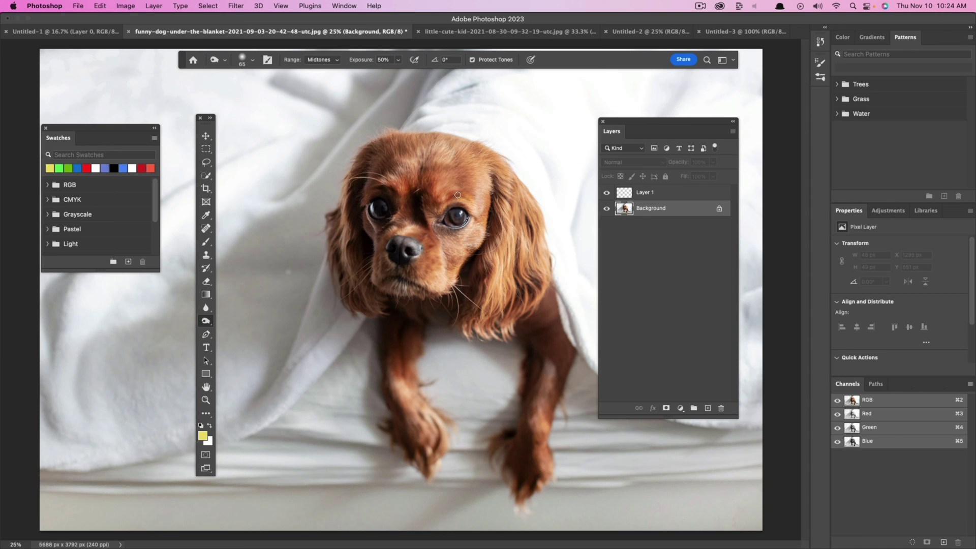
{"action": "key", "text": "super+equal"}
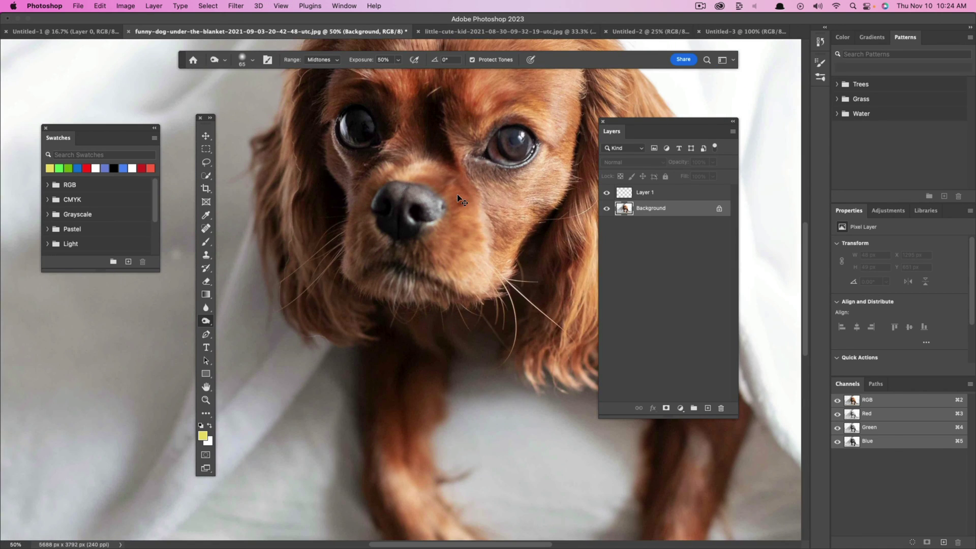
{"action": "scroll", "coordinate": [487, 239], "scroll_direction": "up", "scroll_amount": 5}
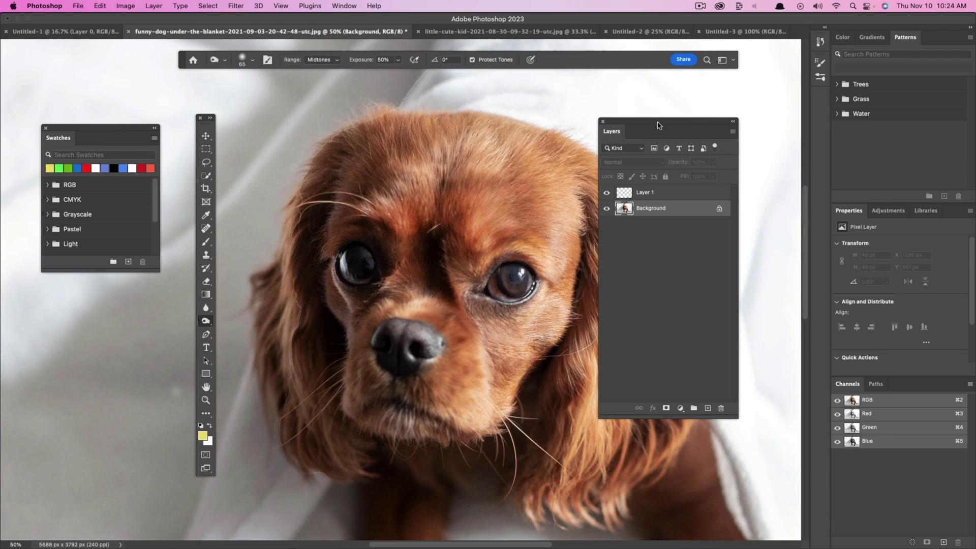
{"action": "left_click_drag", "start_coordinate": [657, 122], "coordinate": [764, 121]}
Lighten the fur above the dog's eyes with the Dodge Tool, and undo the last stroke
{"action": "left_click_drag", "start_coordinate": [206, 321], "coordinate": [234, 318]}
{"action": "mouse_move", "coordinate": [482, 248]}
{"action": "left_mouse_down"}
{"action": "mouse_move", "coordinate": [506, 226]}
{"action": "mouse_move", "coordinate": [479, 239]}
{"action": "mouse_move", "coordinate": [494, 210]}
{"action": "mouse_move", "coordinate": [473, 239]}
{"action": "mouse_move", "coordinate": [480, 197]}
{"action": "mouse_move", "coordinate": [466, 243]}
{"action": "mouse_move", "coordinate": [487, 245]}
{"action": "mouse_move", "coordinate": [446, 207]}
{"action": "mouse_move", "coordinate": [465, 198]}
{"action": "mouse_move", "coordinate": [410, 233]}
{"action": "mouse_move", "coordinate": [369, 205]}
{"action": "mouse_move", "coordinate": [348, 218]}
{"action": "mouse_move", "coordinate": [393, 242]}
{"action": "mouse_move", "coordinate": [464, 240]}
{"action": "mouse_move", "coordinate": [479, 226]}
{"action": "left_mouse_up"}
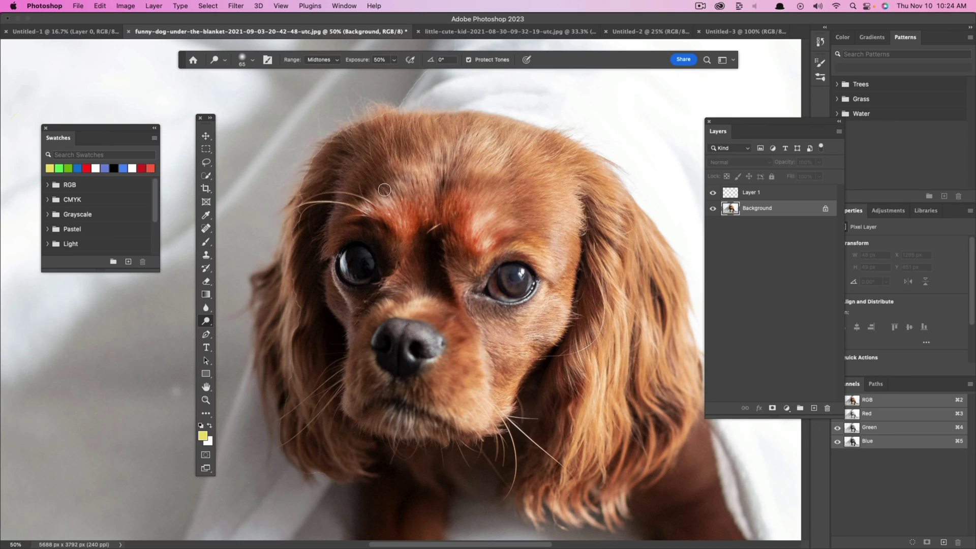
{"action": "key", "text": "super+z"}
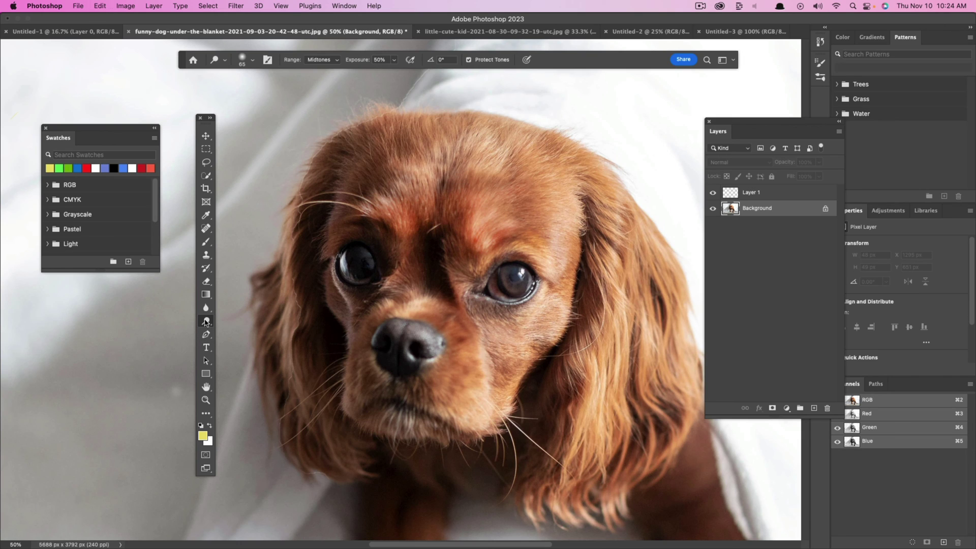
Darken the fur around the dog's eye and forehead with the Burn Tool
{"action": "right_click", "coordinate": [206, 320]}
{"action": "left_click", "coordinate": [239, 331]}
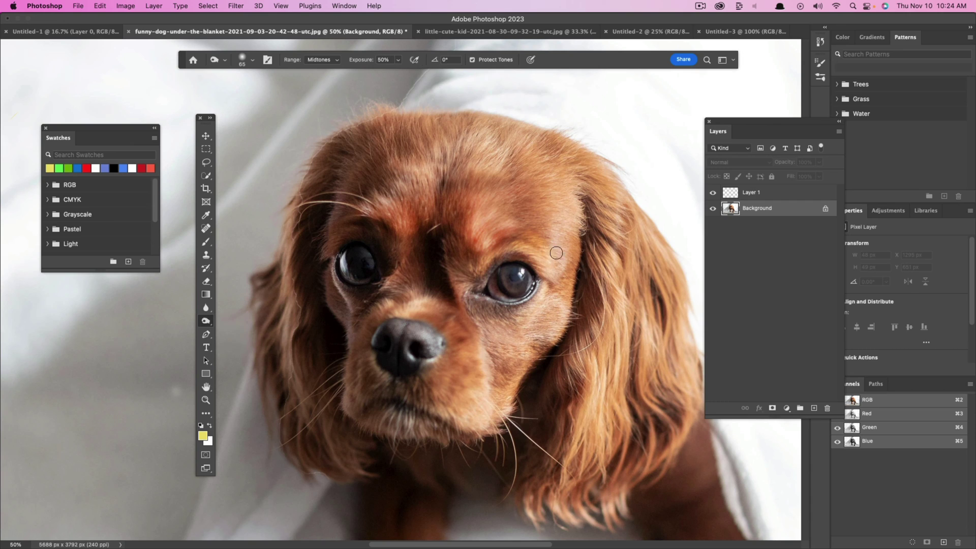
{"action": "mouse_move", "coordinate": [556, 253]}
{"action": "left_mouse_down"}
{"action": "mouse_move", "coordinate": [563, 229]}
{"action": "mouse_move", "coordinate": [554, 271]}
{"action": "mouse_move", "coordinate": [570, 205]}
{"action": "mouse_move", "coordinate": [488, 224]}
{"action": "mouse_move", "coordinate": [554, 122]}
{"action": "mouse_move", "coordinate": [475, 166]}
{"action": "mouse_move", "coordinate": [486, 138]}
{"action": "mouse_move", "coordinate": [440, 178]}
{"action": "mouse_move", "coordinate": [446, 142]}
{"action": "mouse_move", "coordinate": [429, 180]}
{"action": "mouse_move", "coordinate": [430, 121]}
{"action": "mouse_move", "coordinate": [413, 179]}
{"action": "mouse_move", "coordinate": [319, 116]}
{"action": "left_mouse_up"}
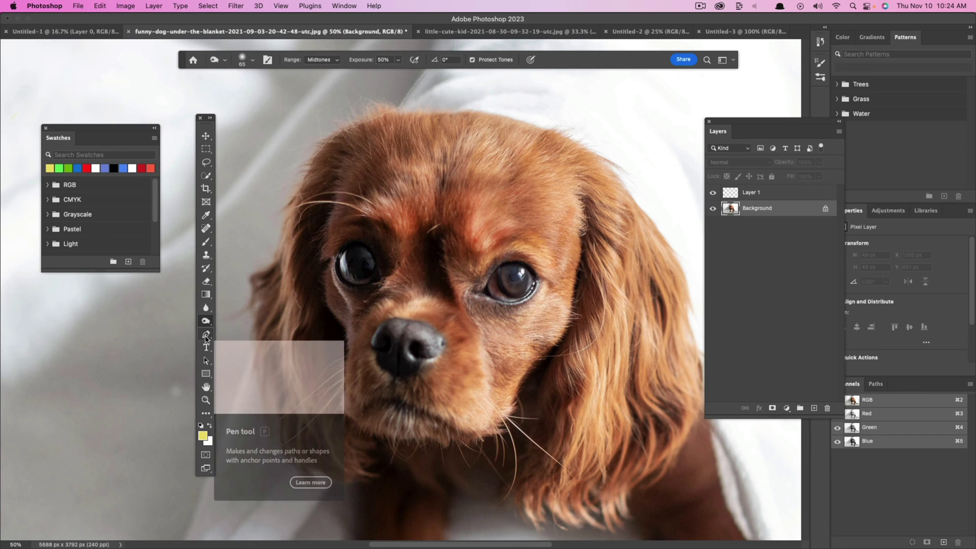
{"action": "key", "text": "super+minus"}
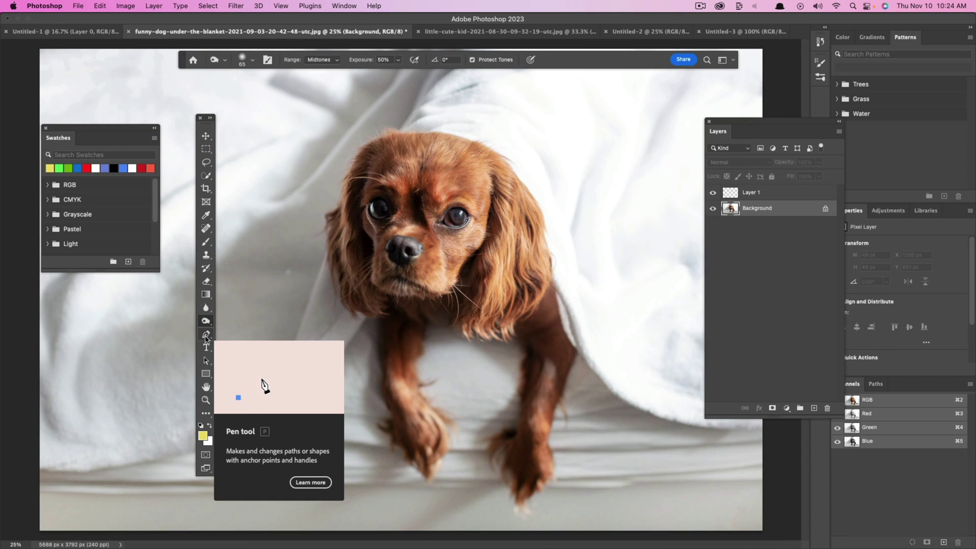
Draw a small closed path with curved sides on the blanket beside the dog with the Pen Tool, and switch to the Move Tool
{"action": "left_click_drag", "start_coordinate": [202, 333], "coordinate": [248, 335]}
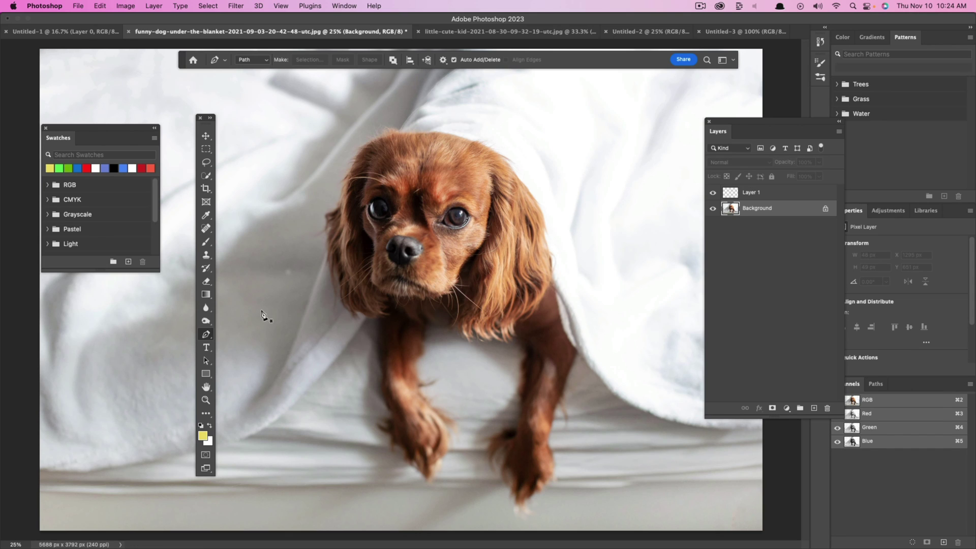
{"action": "mouse_move", "coordinate": [261, 310]}
{"action": "left_mouse_down"}
{"action": "mouse_move", "coordinate": [264, 270]}
{"action": "mouse_move", "coordinate": [283, 275]}
{"action": "mouse_move", "coordinate": [265, 295]}
{"action": "left_mouse_up"}
{"action": "key", "text": "super+z"}
{"action": "left_click", "coordinate": [273, 258]}
{"action": "left_click", "coordinate": [301, 160]}
{"action": "left_click_drag", "start_coordinate": [253, 189], "coordinate": [371, 267]}
{"action": "left_click", "coordinate": [273, 259]}
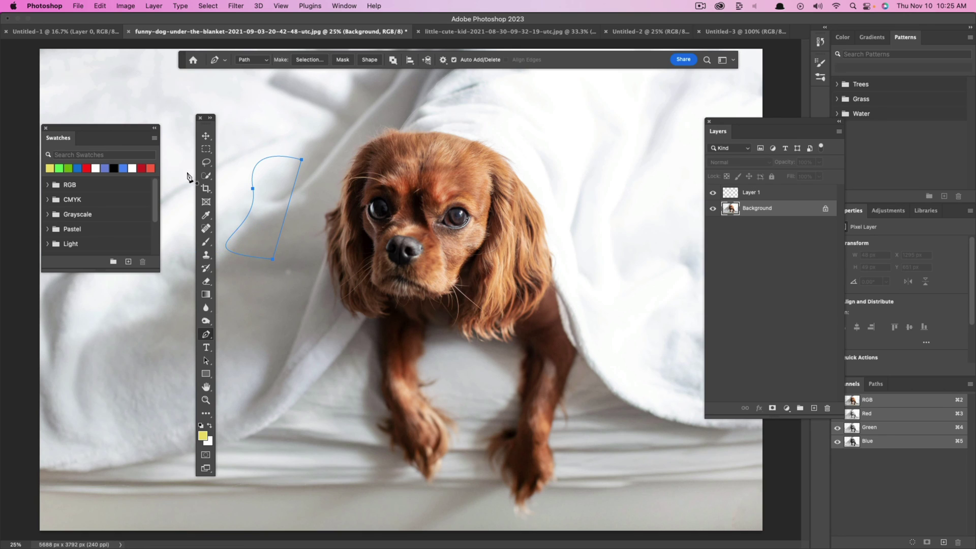
{"action": "left_click", "coordinate": [206, 136]}
{"action": "left_click", "coordinate": [259, 305]}
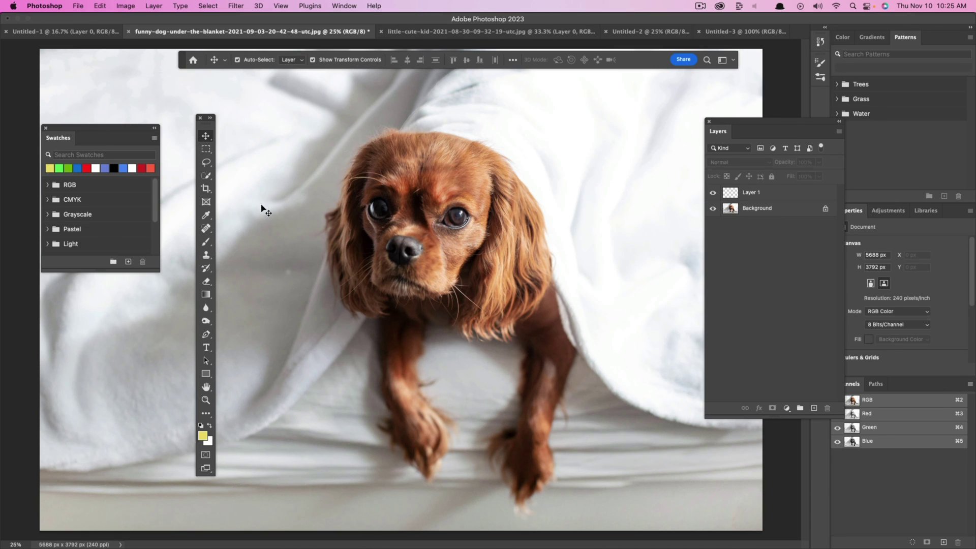
Add the yellow horizontal text "TEXT DOGO" in 91 pt Bebas Neue on the blanket above the dog's head
{"action": "left_click", "coordinate": [206, 348]}
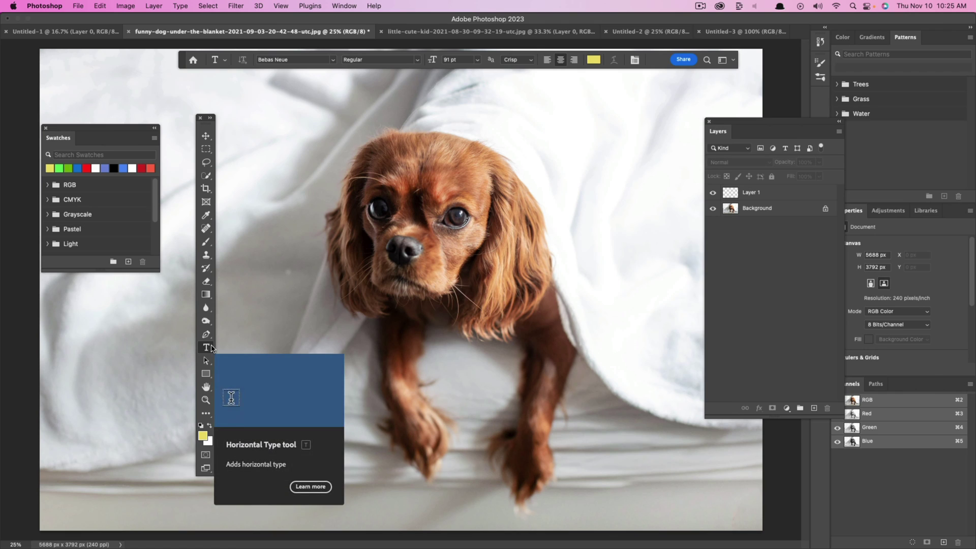
{"action": "left_click", "coordinate": [203, 351]}
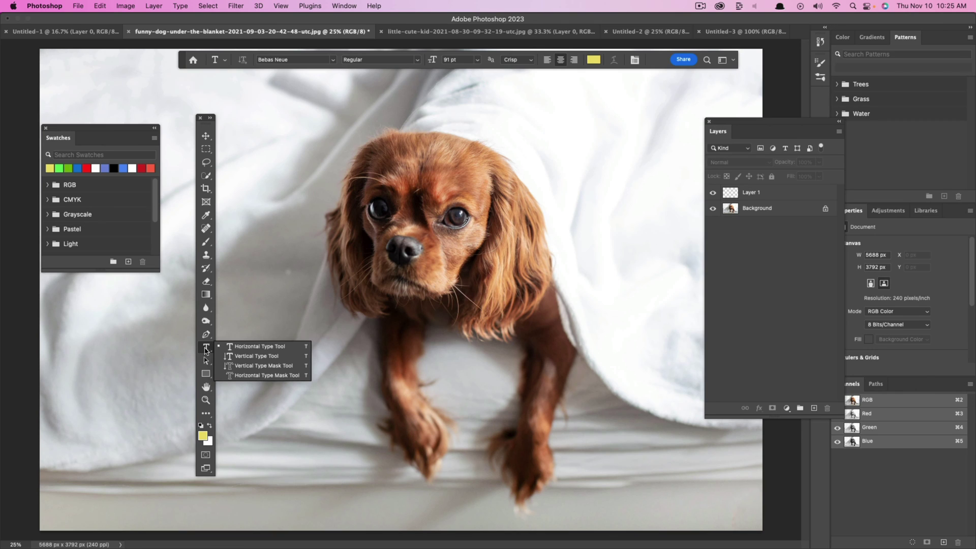
{"action": "left_click", "coordinate": [251, 347]}
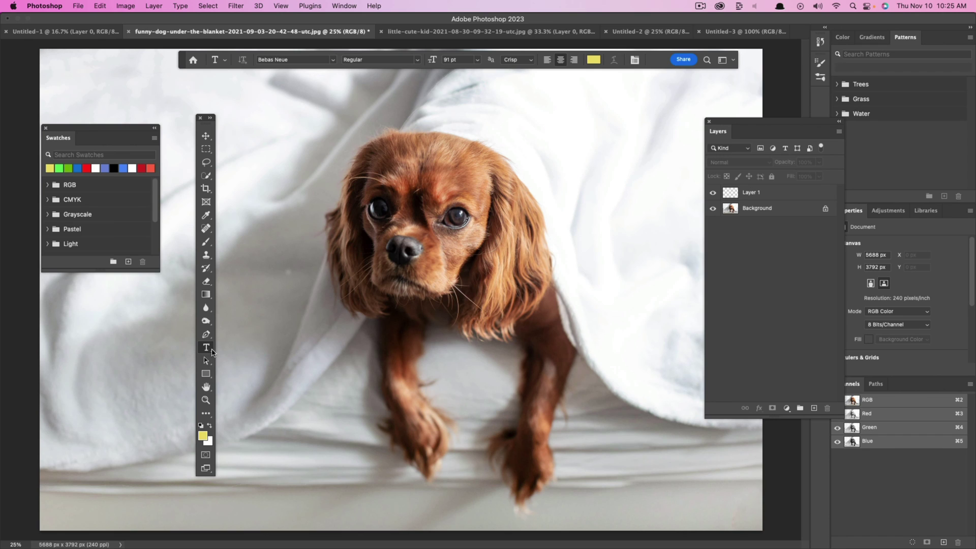
{"action": "left_click", "coordinate": [269, 129]}
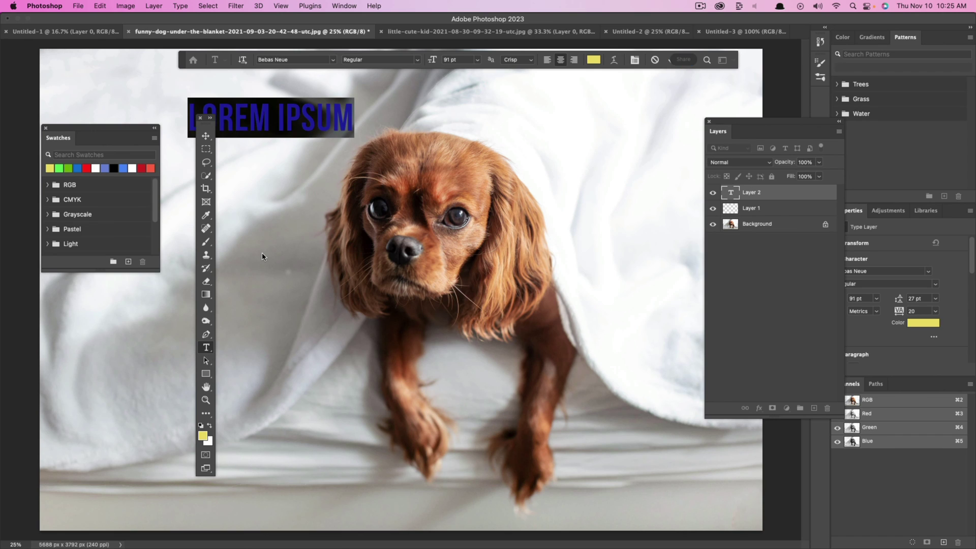
{"action": "type", "text": "TEXT"}
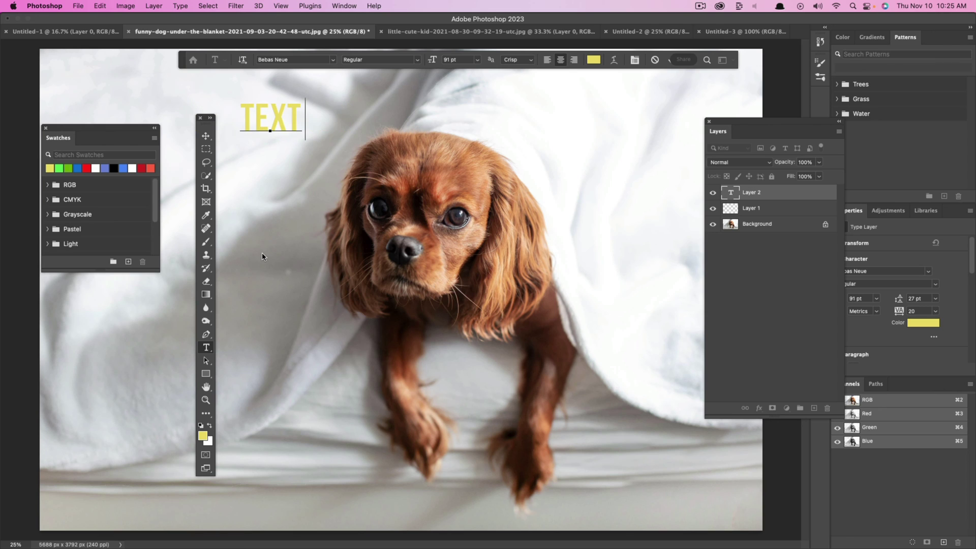
{"action": "type", "text": " DOGO"}
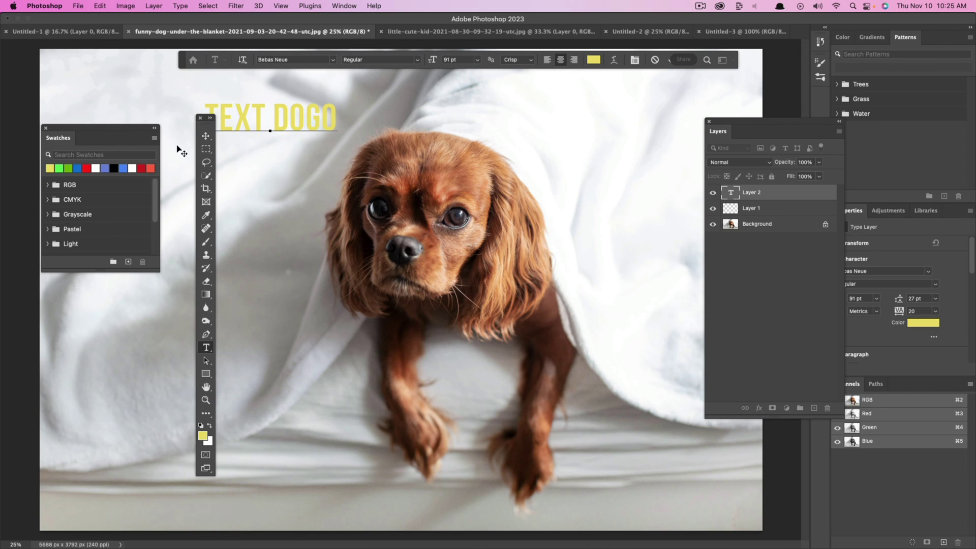
Move the floating toolbar clear of the text, scale "TEXT DOGO" to about 168%, and shift it about 211 px toward the dog
{"action": "left_click", "coordinate": [206, 136]}
{"action": "left_click_drag", "start_coordinate": [212, 128], "coordinate": [251, 84]}
{"action": "left_click_drag", "start_coordinate": [357, 94], "coordinate": [394, 146]}
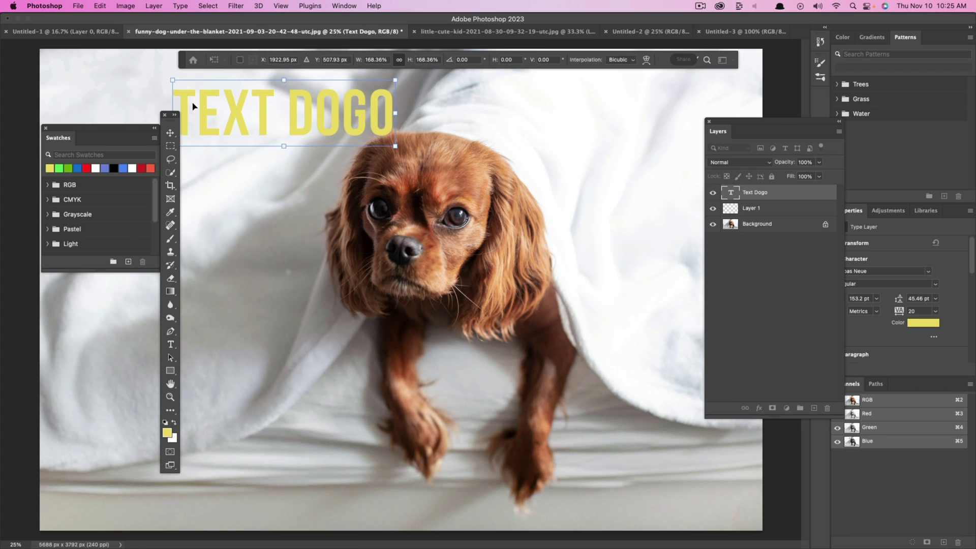
{"action": "left_click_drag", "start_coordinate": [238, 112], "coordinate": [263, 112]}
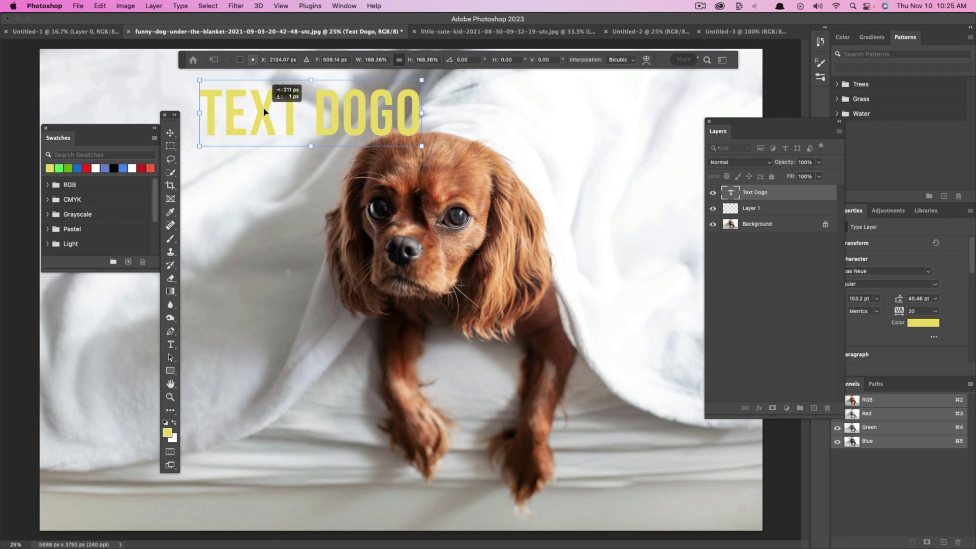
{"action": "key", "text": "Return"}
Sample a reddish brown from the fur on the dog's forehead as the foreground color with the Eyedropper Tool
{"action": "double_click", "coordinate": [261, 124]}
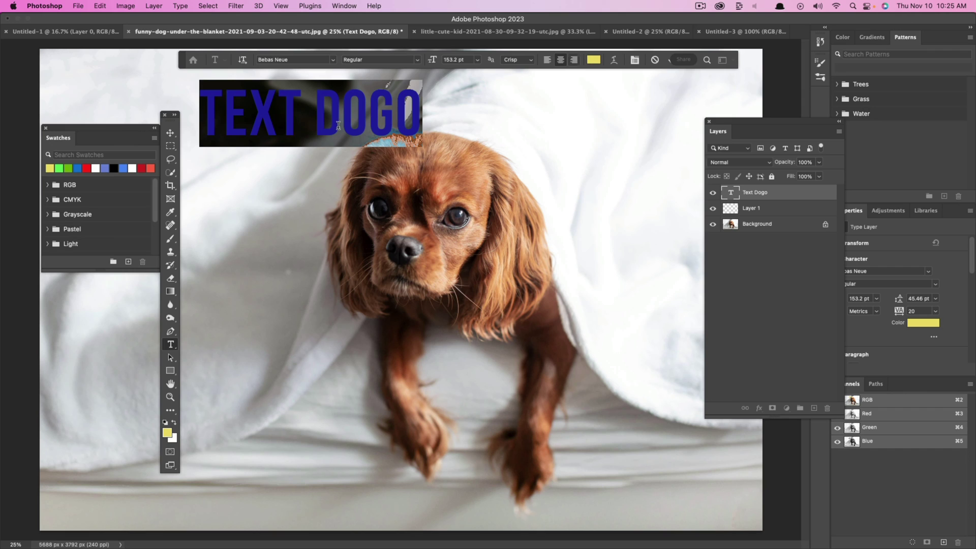
{"action": "left_click", "coordinate": [171, 212]}
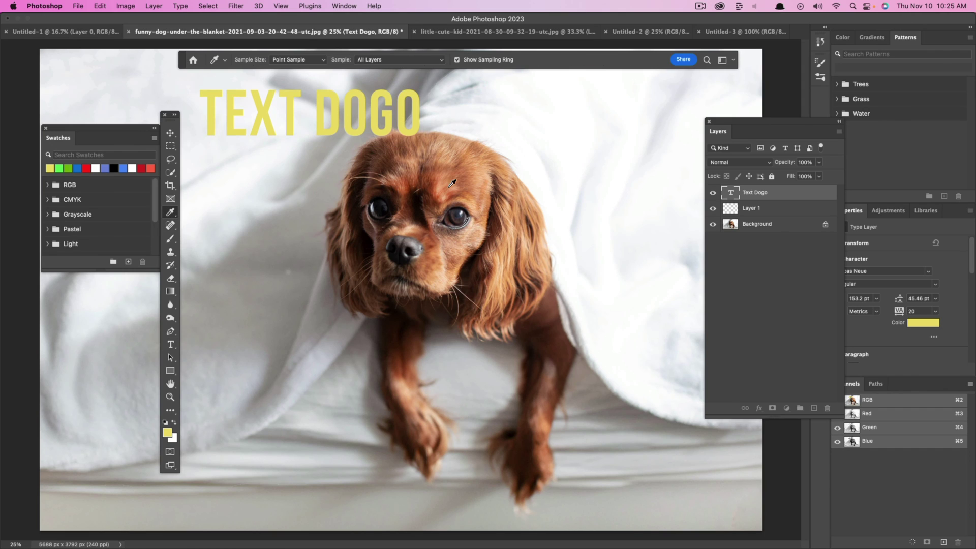
{"action": "left_click", "coordinate": [476, 192]}
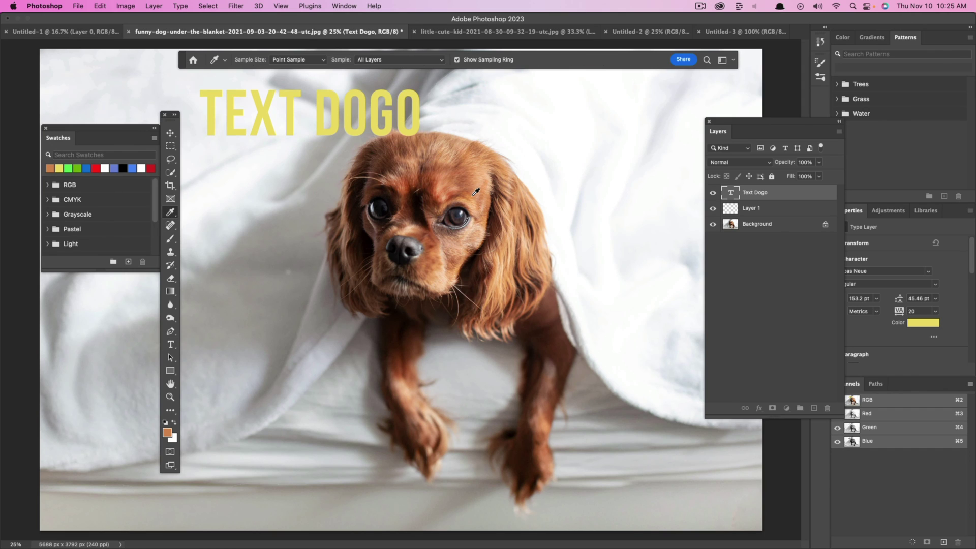
{"action": "left_click", "coordinate": [171, 133]}
{"action": "double_click", "coordinate": [264, 122]}
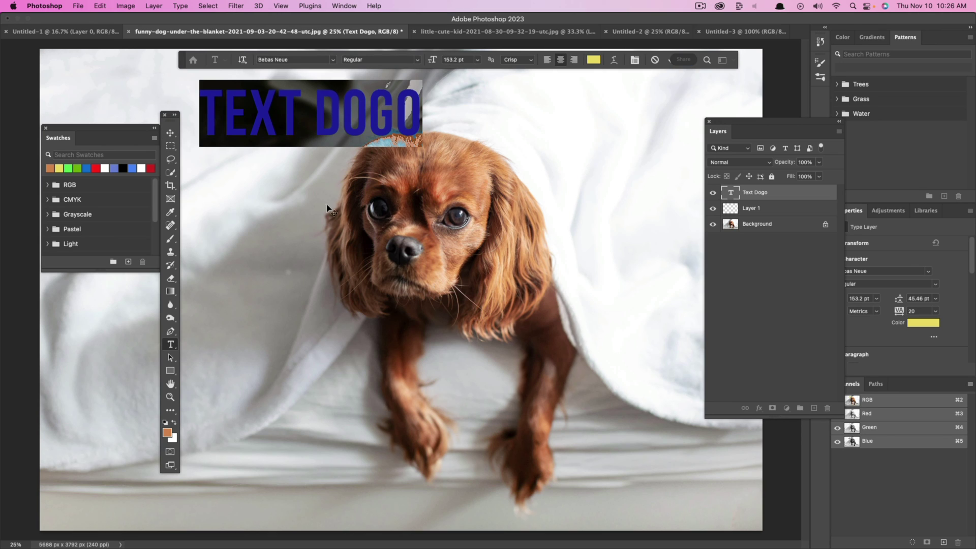
{"action": "left_click", "coordinate": [170, 212]}
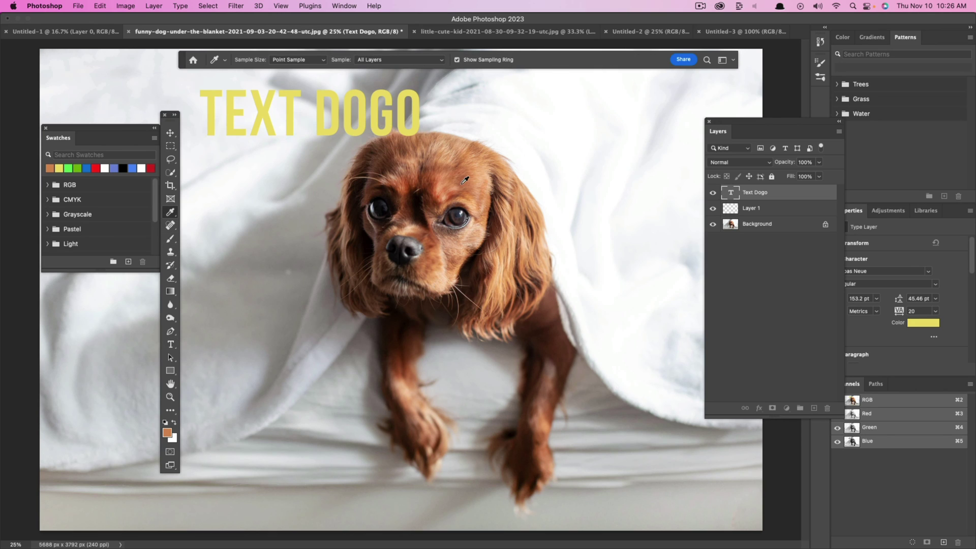
{"action": "left_click", "coordinate": [435, 178]}
Recolor the "TEXT DOGO" text with a dark brown sampled from the dog's fur, and deselect the layer
{"action": "left_click", "coordinate": [170, 134]}
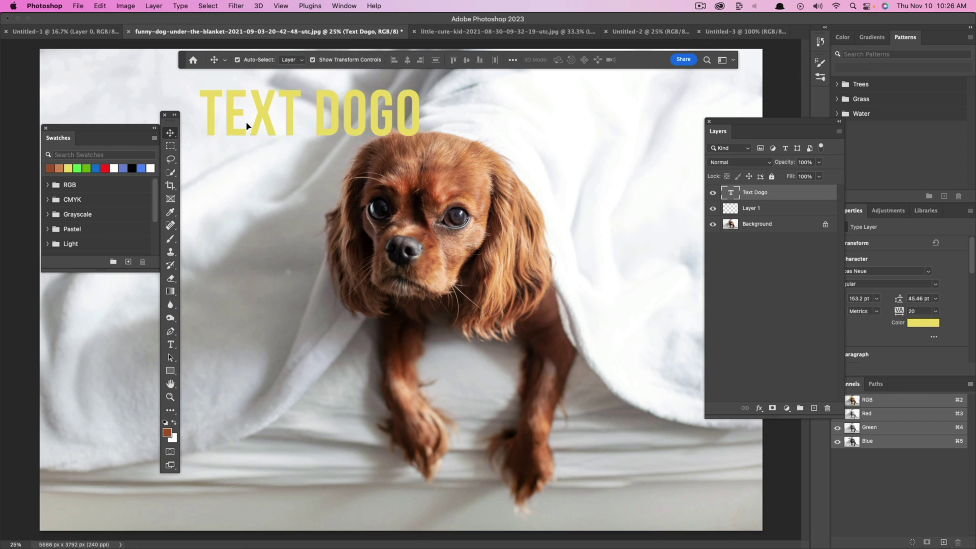
{"action": "double_click", "coordinate": [248, 120]}
{"action": "left_click", "coordinate": [596, 61]}
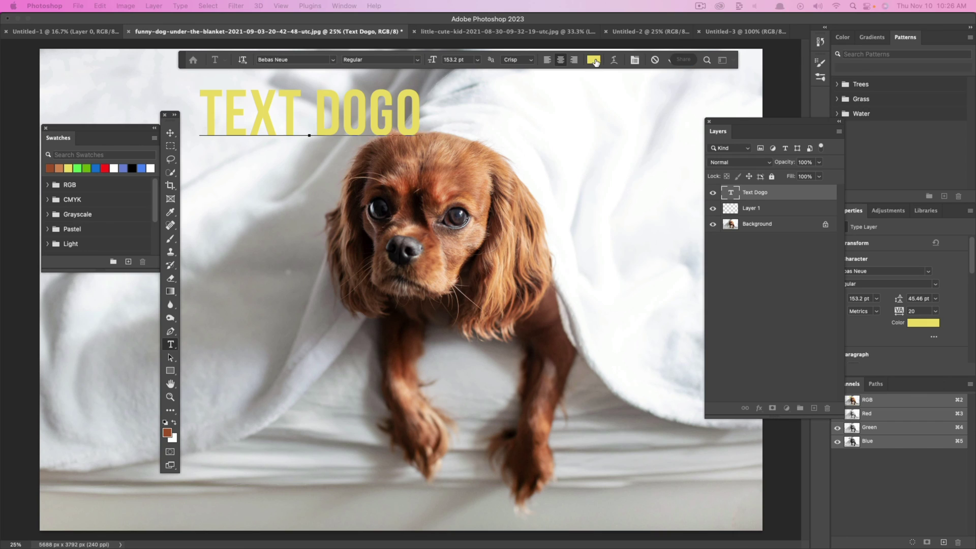
{"action": "left_click", "coordinate": [392, 163]}
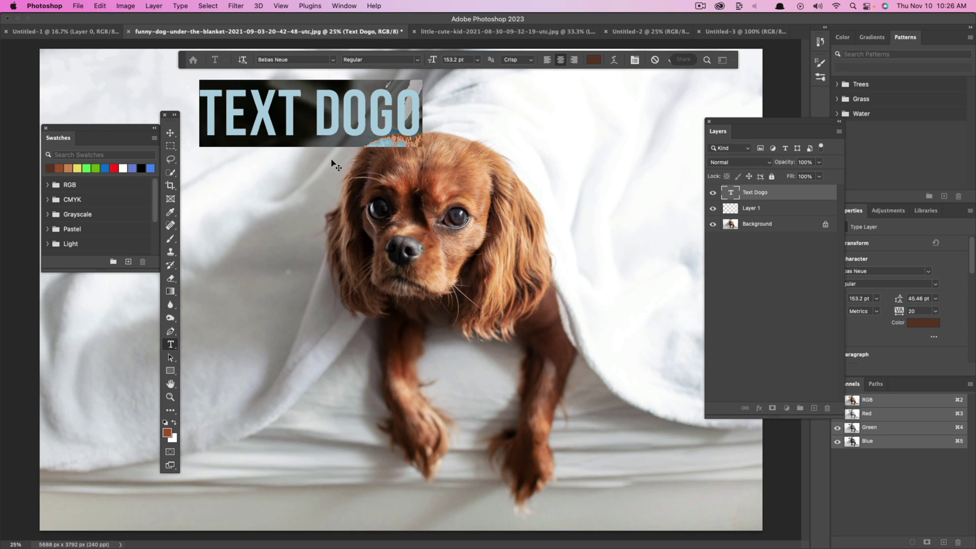
{"action": "left_click", "coordinate": [170, 132]}
{"action": "left_click", "coordinate": [266, 231]}
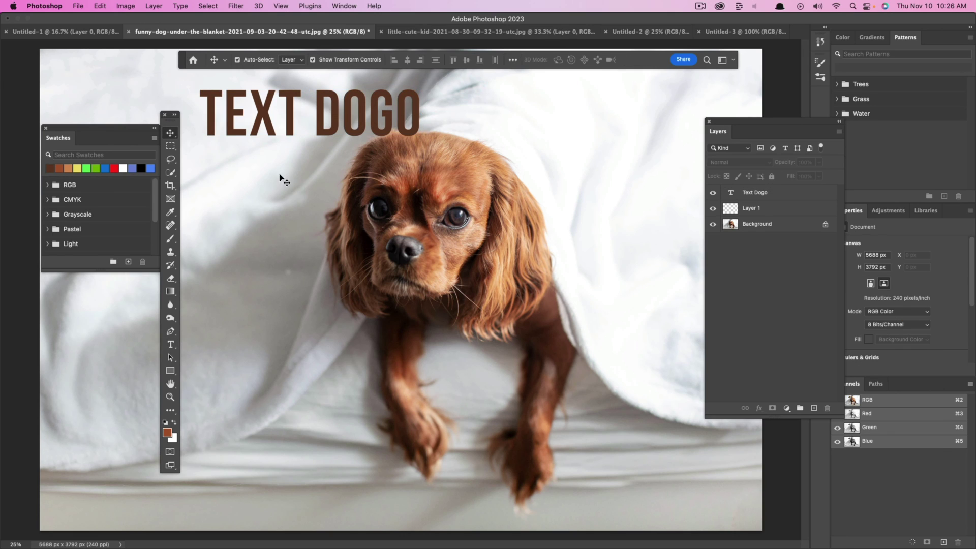
Nudge the "TEXT DOGO" text slightly up and away from the dog, and set its font to Bebas Neue Bold
{"action": "left_click_drag", "start_coordinate": [268, 125], "coordinate": [262, 121]}
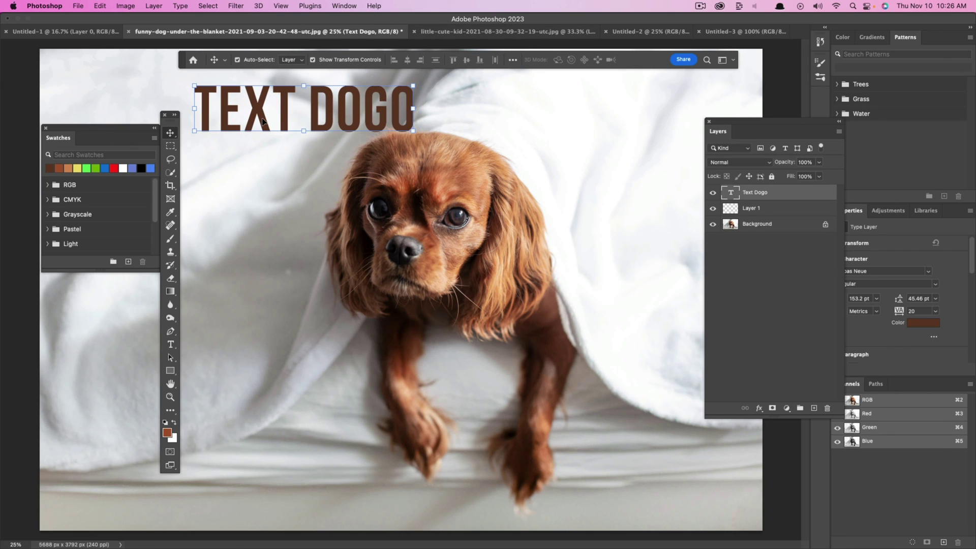
{"action": "double_click", "coordinate": [262, 121]}
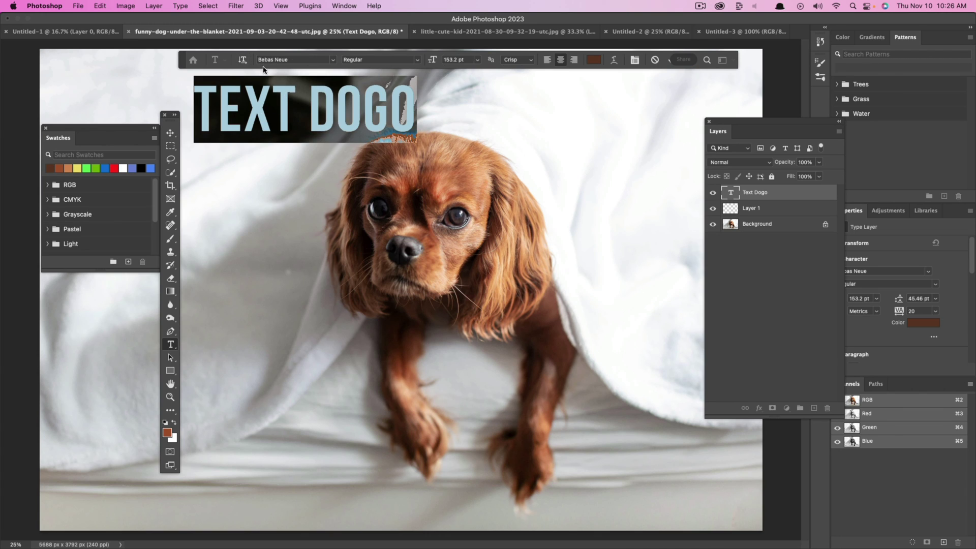
{"action": "left_click", "coordinate": [334, 61]}
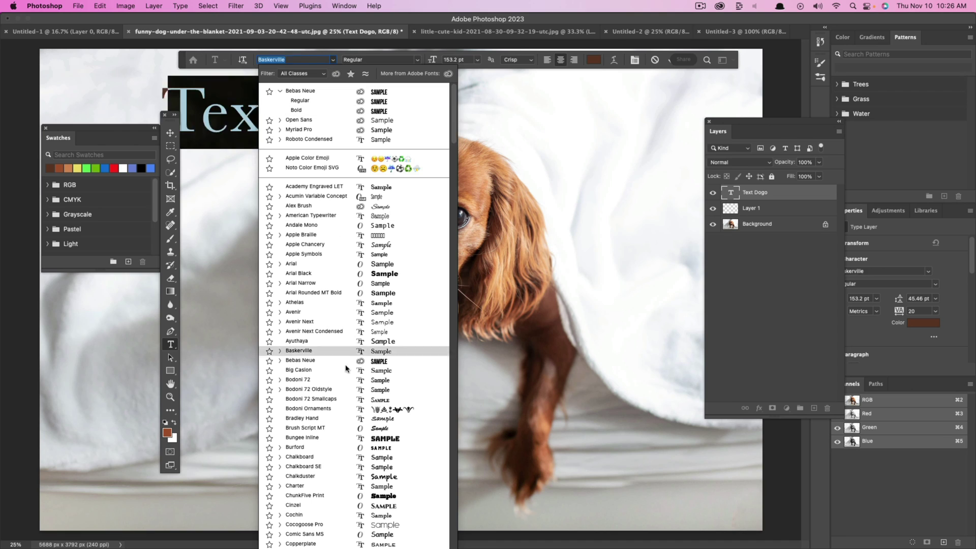
{"action": "left_click", "coordinate": [388, 112]}
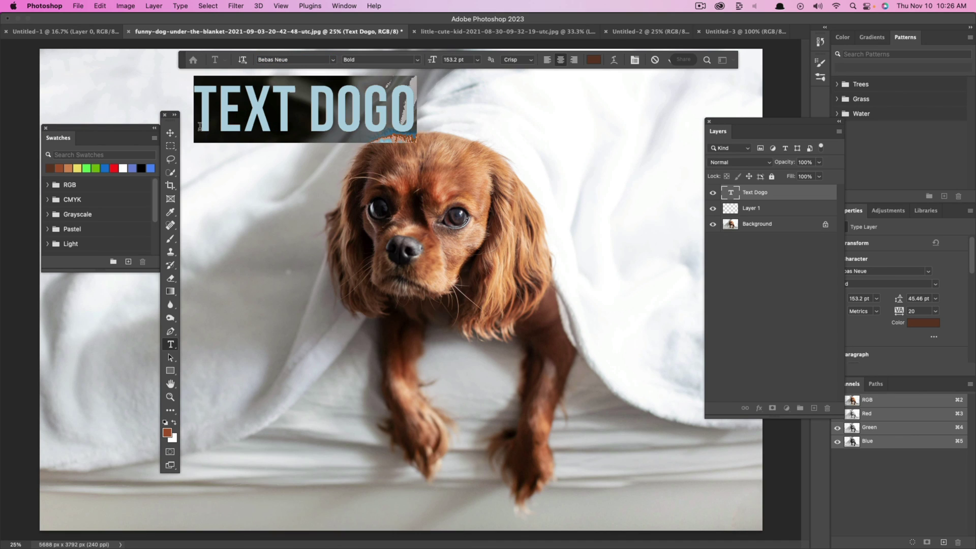
{"action": "left_click", "coordinate": [170, 133]}
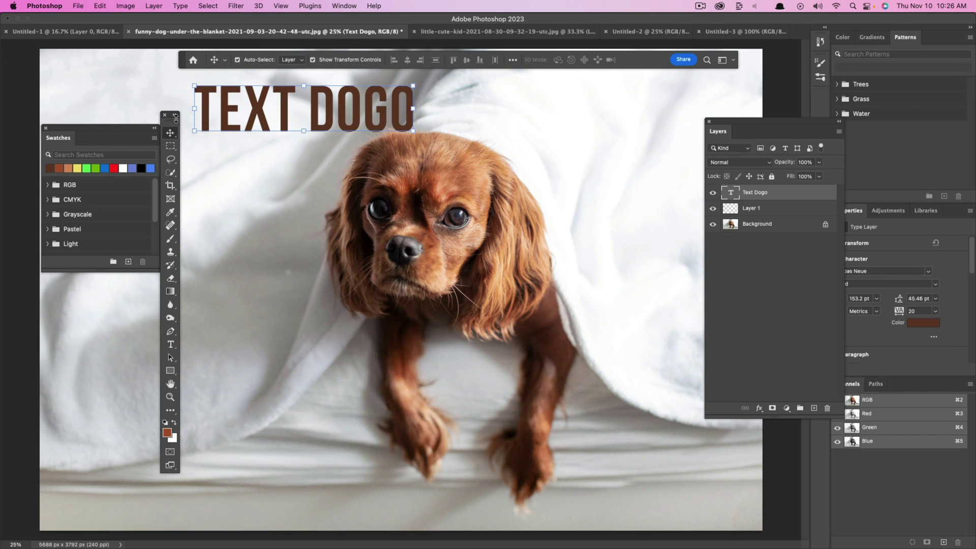
{"action": "left_click_drag", "start_coordinate": [172, 123], "coordinate": [172, 118]}
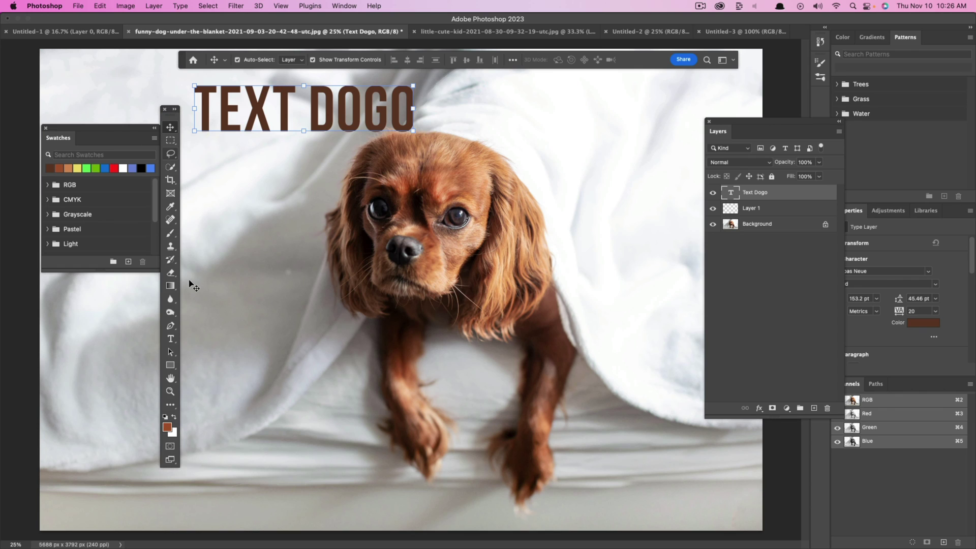
Add the vertical text "UP AND DOWN" on the blanket beside the dog with the Vertical Type Tool, and delete its layer
{"action": "left_click_drag", "start_coordinate": [170, 338], "coordinate": [221, 349]}
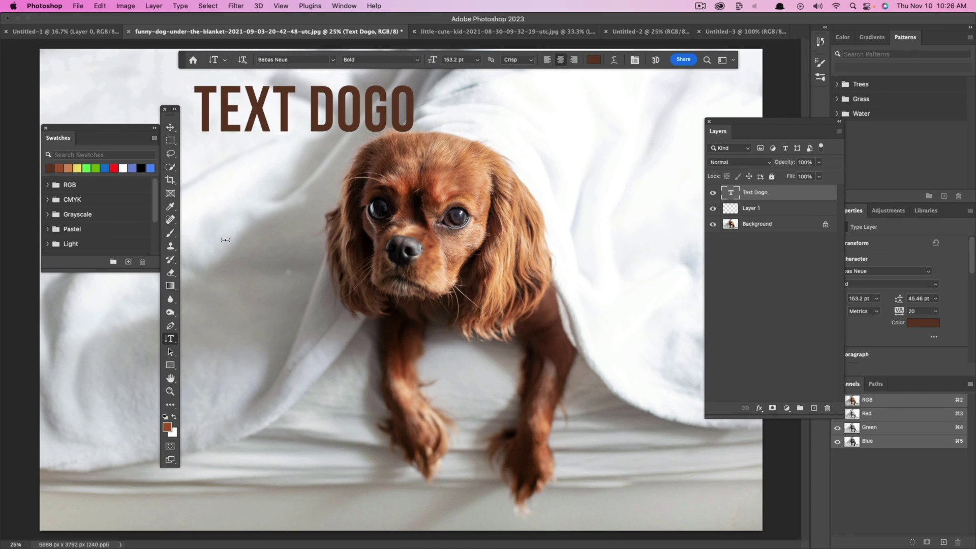
{"action": "left_click", "coordinate": [225, 239]}
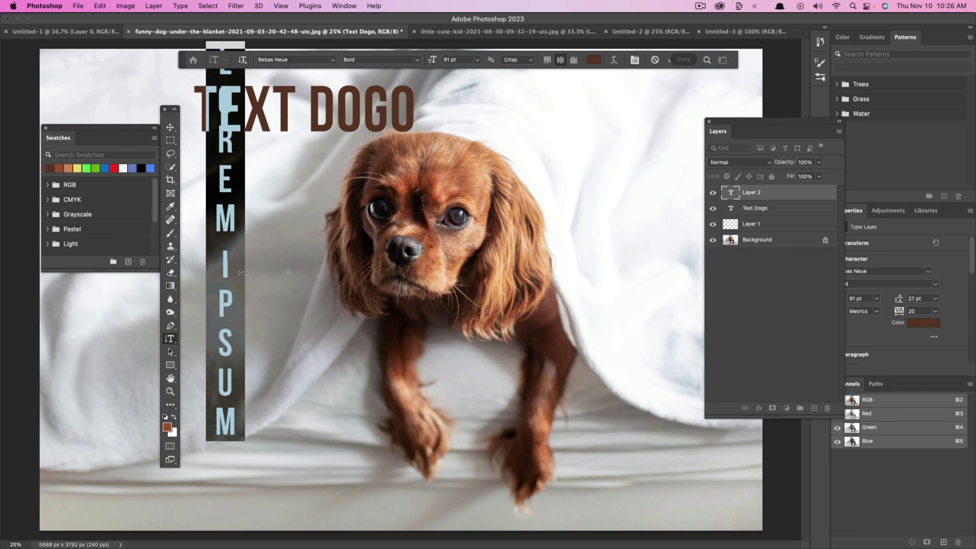
{"action": "type", "text": "UP AND DOWN"}
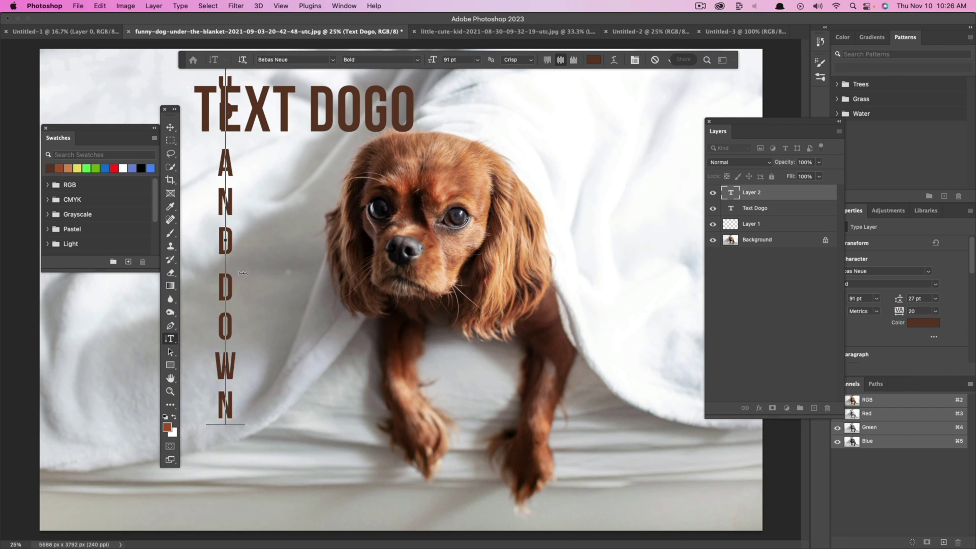
{"action": "left_click", "coordinate": [170, 128]}
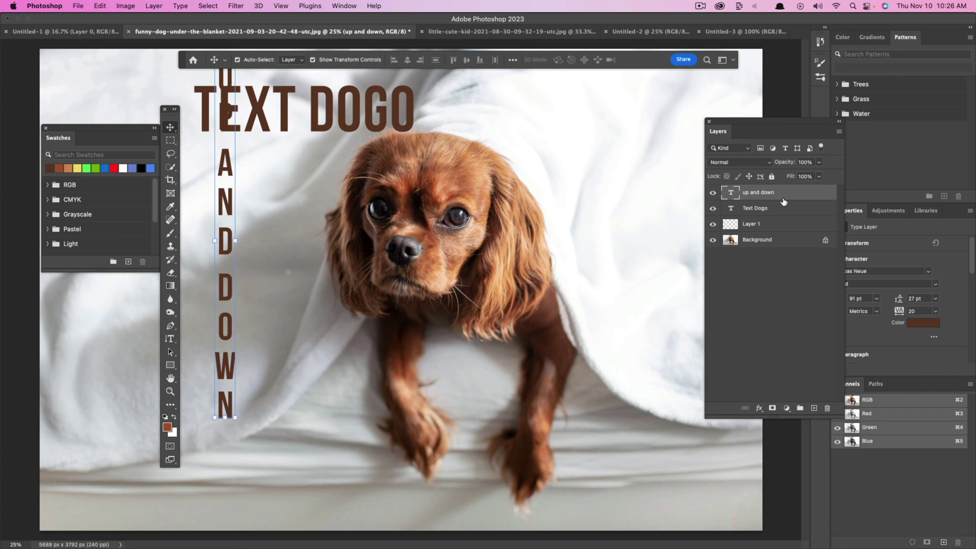
{"action": "left_click_drag", "start_coordinate": [783, 199], "coordinate": [826, 408]}
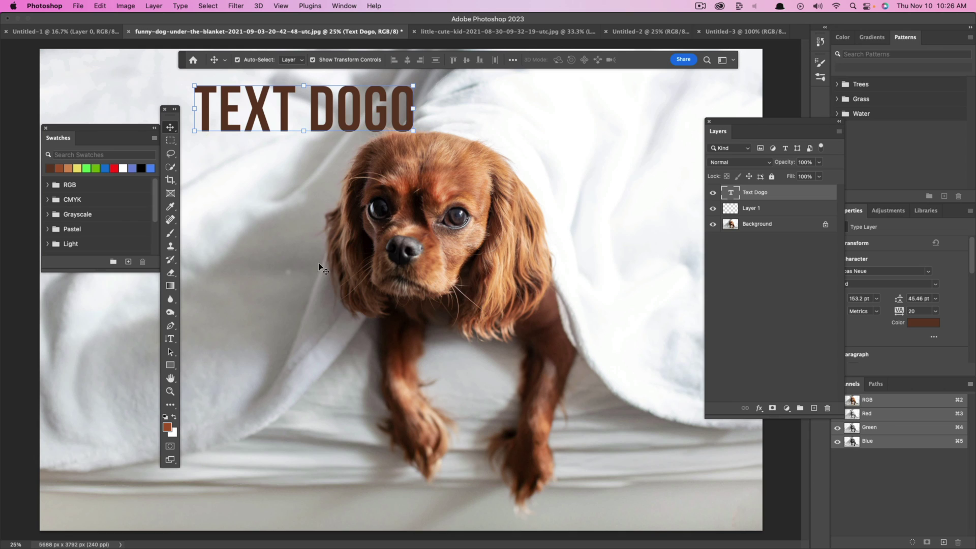
{"action": "left_click", "coordinate": [170, 353]}
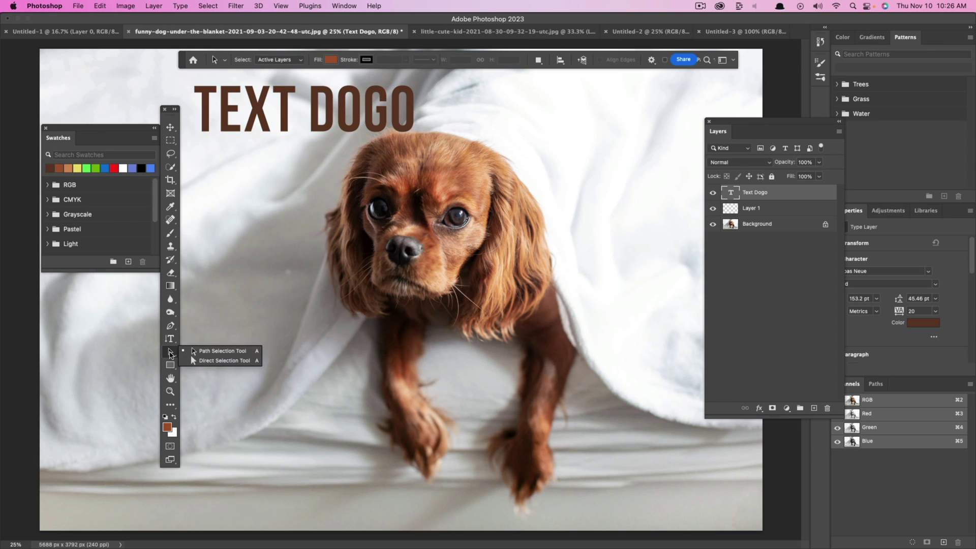
{"action": "left_click", "coordinate": [222, 361]}
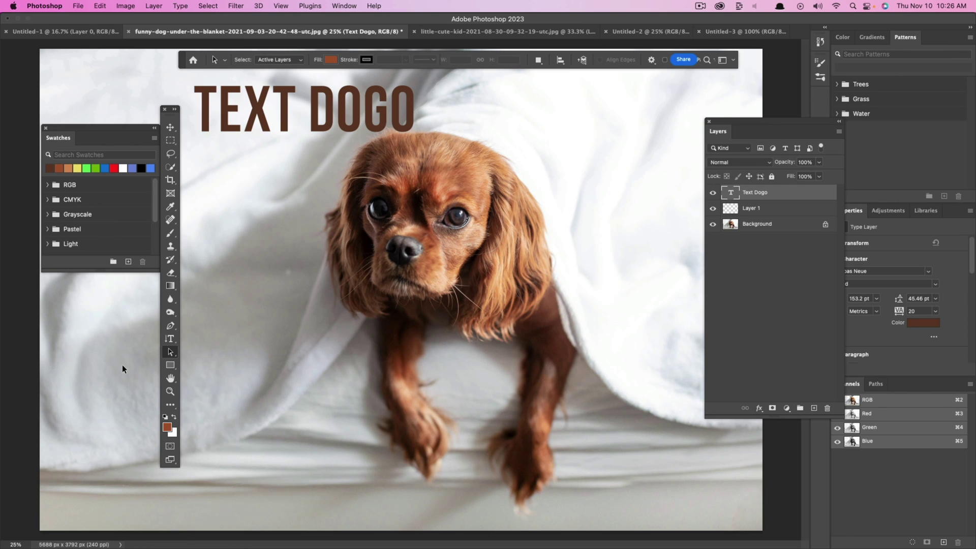
Draw a brown ellipse about 1018 by 1285 px on the blanket with the Ellipse Tool, undo it, and repeat with another ellipse
{"action": "left_click", "coordinate": [169, 367]}
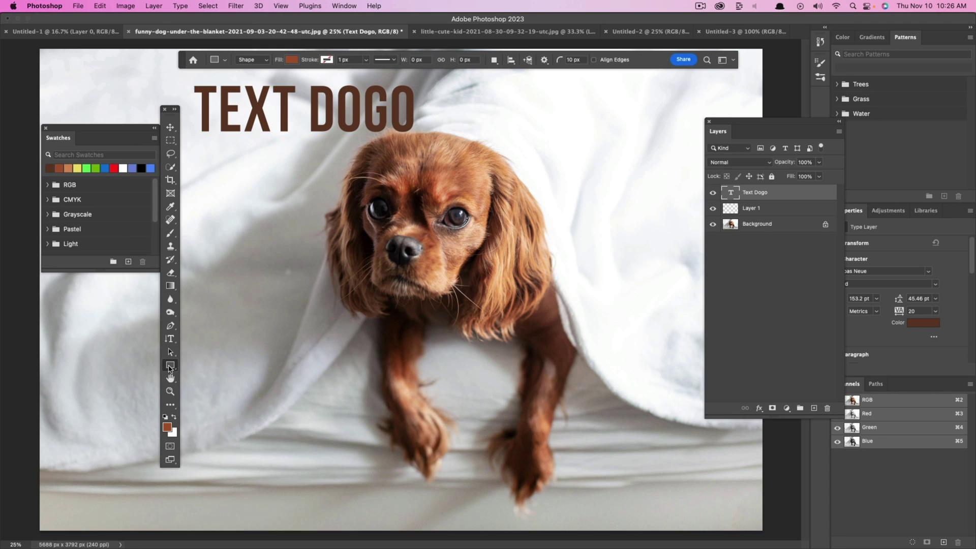
{"action": "right_click", "coordinate": [170, 367]}
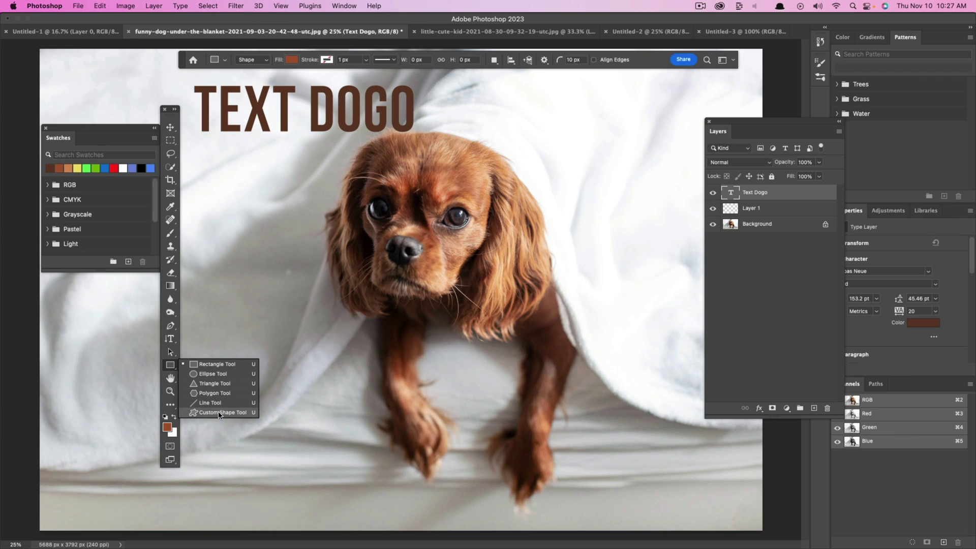
{"action": "left_click", "coordinate": [212, 374]}
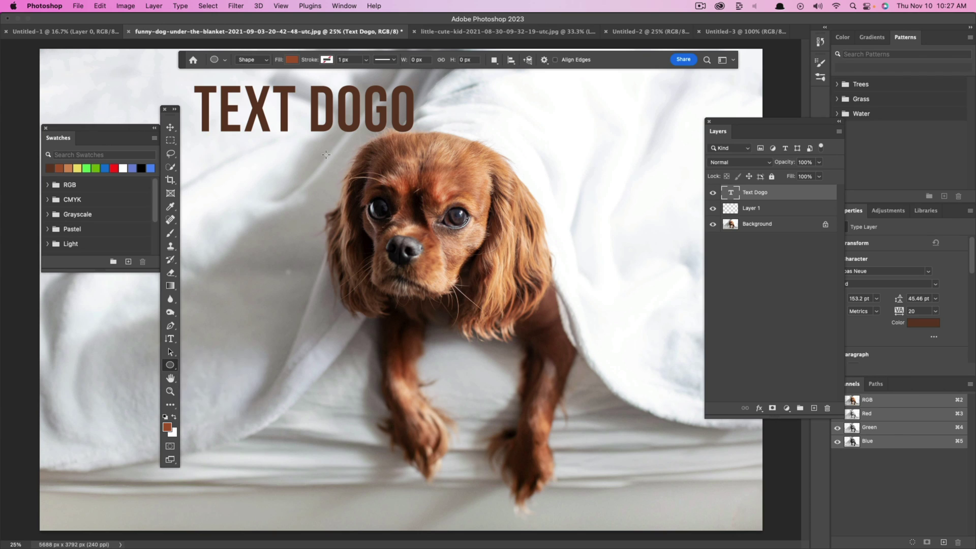
{"action": "left_click_drag", "start_coordinate": [220, 240], "coordinate": [348, 404]}
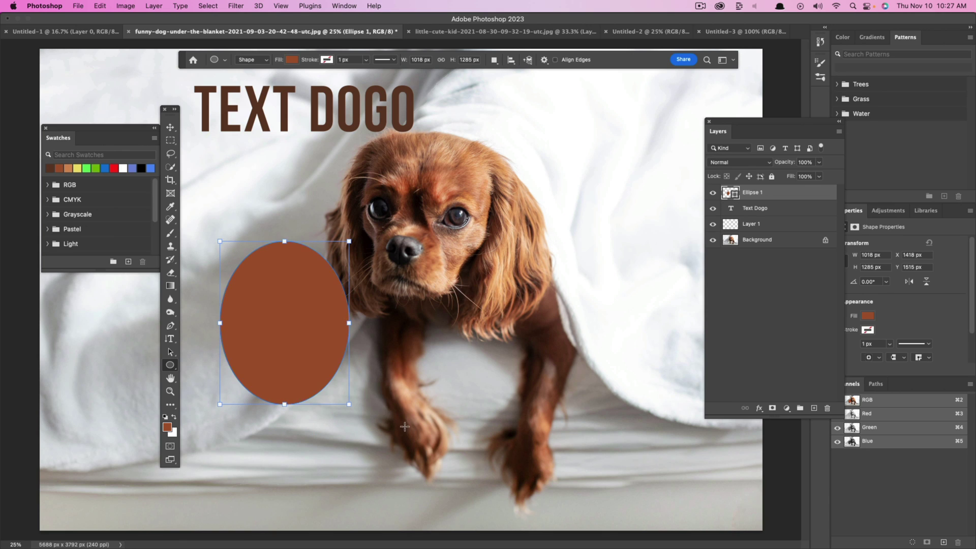
{"action": "key", "text": "super+z"}
{"action": "left_click_drag", "start_coordinate": [224, 239], "coordinate": [319, 454]}
{"action": "key", "text": "super+z"}
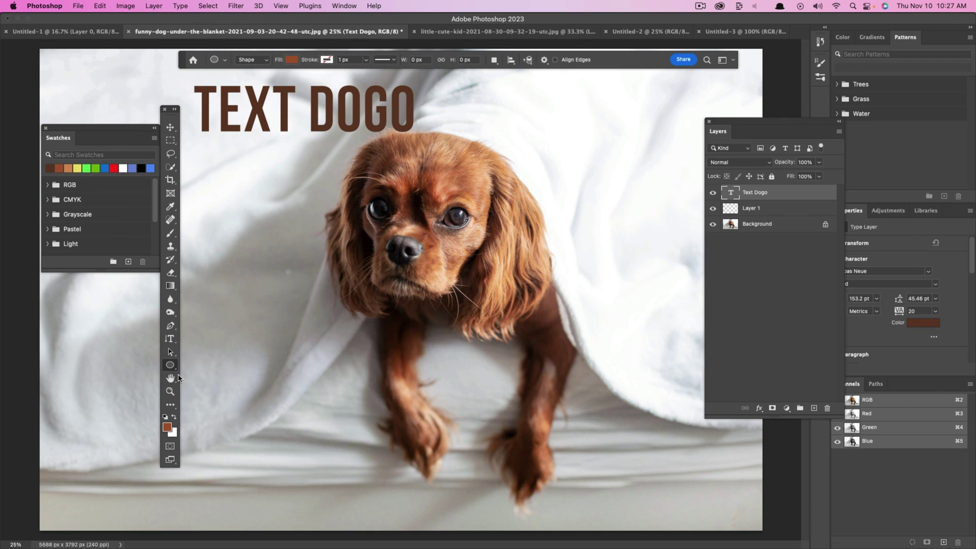
Draw a brown square about 1970 px wide with the Rectangle Tool, move it up over the dog's face, and delete it
{"action": "left_click_drag", "start_coordinate": [173, 366], "coordinate": [214, 363]}
{"action": "left_click_drag", "start_coordinate": [219, 296], "coordinate": [467, 540]}
{"action": "key", "text": "v"}
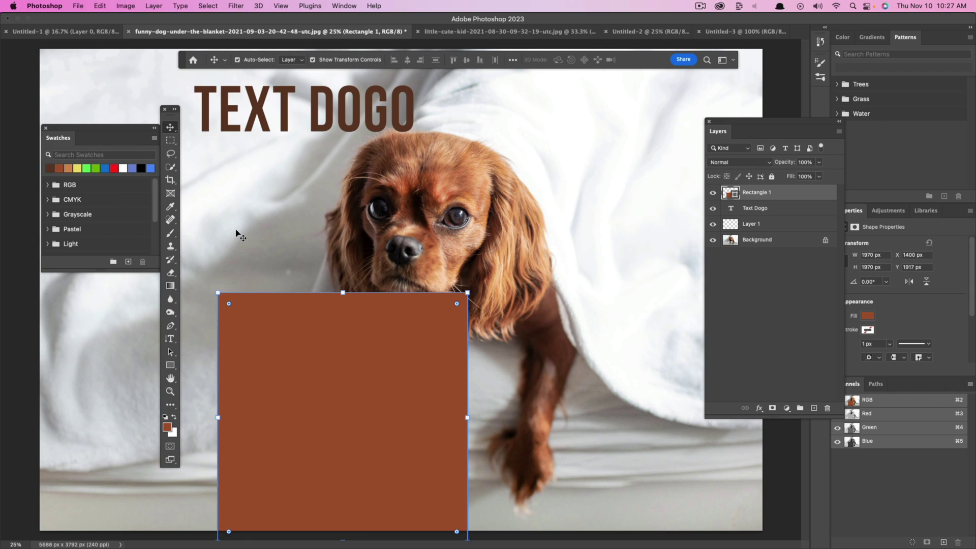
{"action": "left_click_drag", "start_coordinate": [326, 382], "coordinate": [339, 279]}
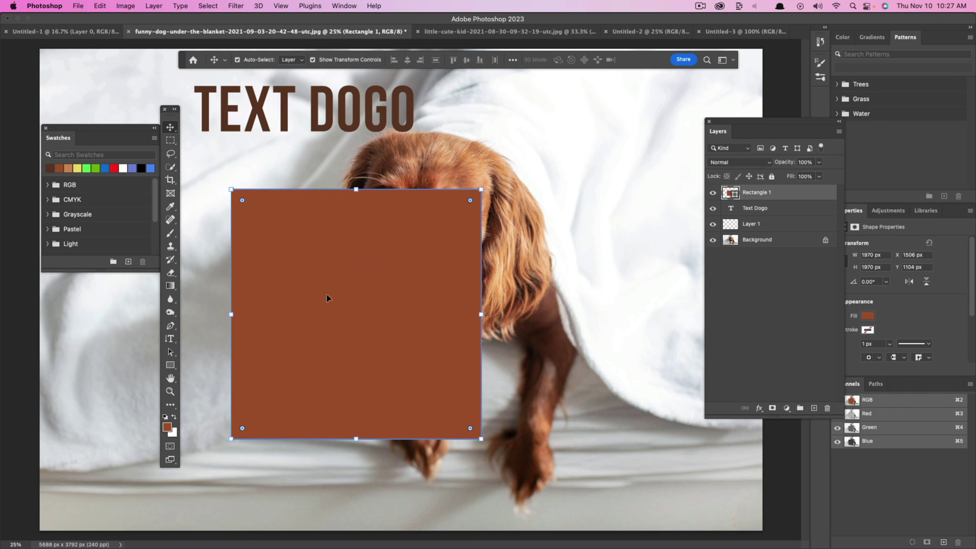
{"action": "key", "text": "BackSpace"}
Examine the dog photo up close with the Hand and Zoom tools, and zoom back out to the whole image
{"action": "left_click", "coordinate": [170, 378]}
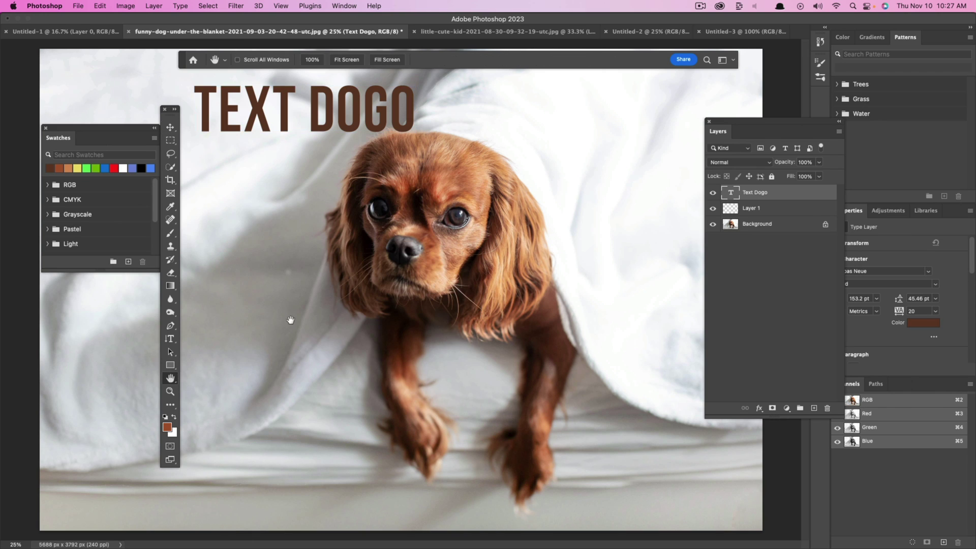
{"action": "left_click", "coordinate": [265, 349]}
{"action": "scroll", "coordinate": [437, 342], "scroll_direction": "up", "scroll_amount": 10}
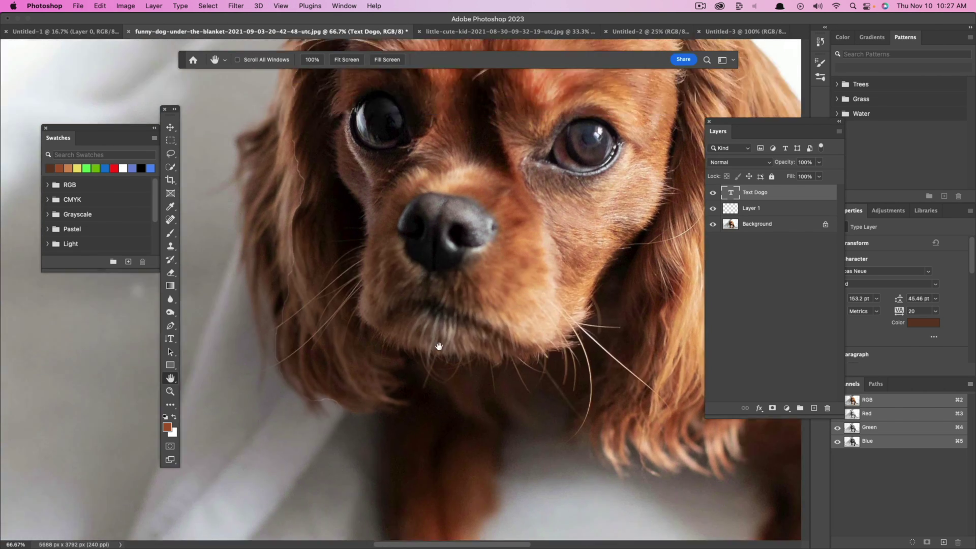
{"action": "scroll", "coordinate": [419, 239], "scroll_direction": "down", "scroll_amount": 15}
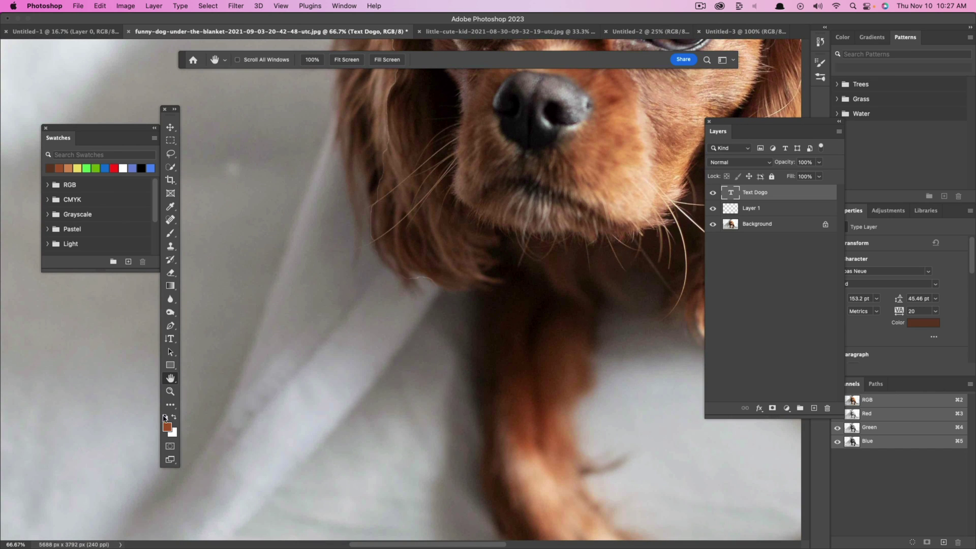
{"action": "left_click", "coordinate": [170, 392]}
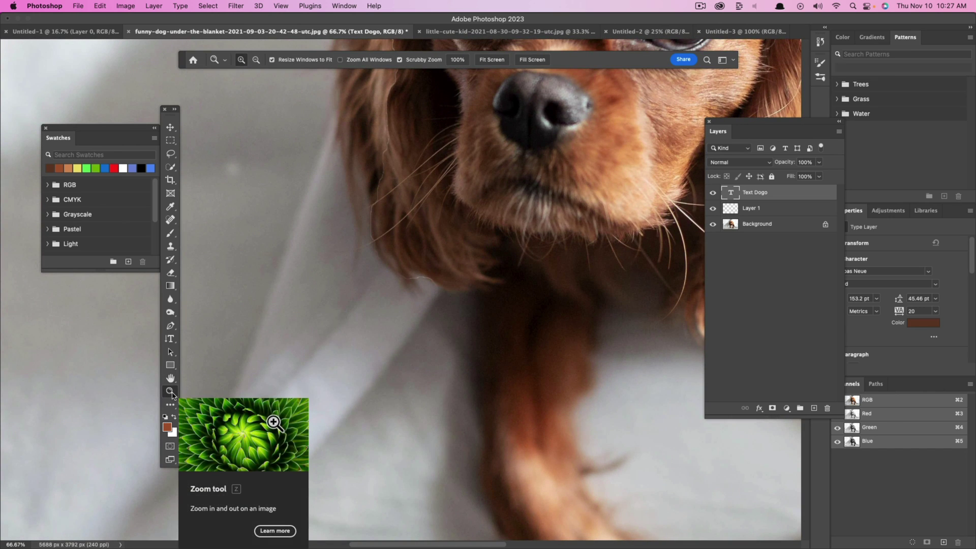
{"action": "left_click", "coordinate": [372, 285]}
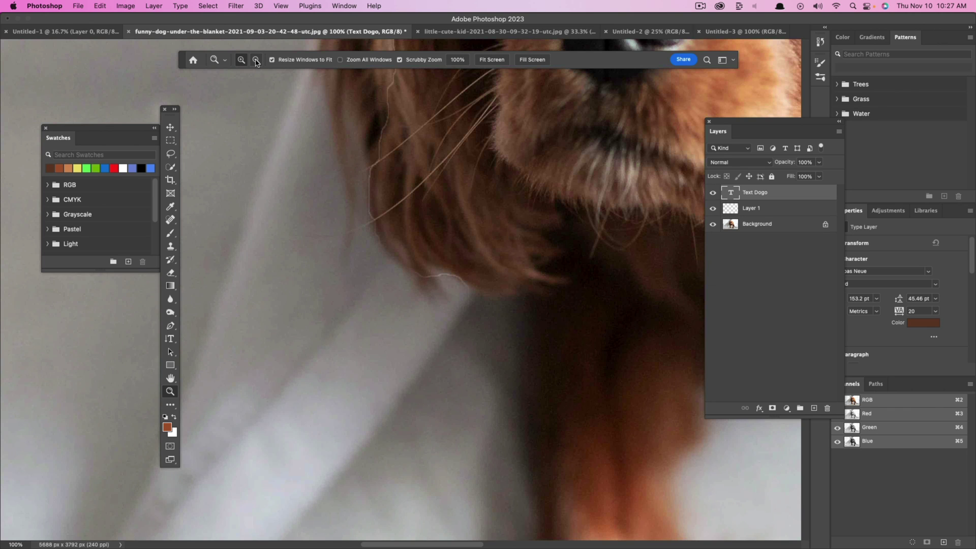
{"action": "left_click", "coordinate": [257, 61]}
{"action": "left_click_drag", "start_coordinate": [289, 225], "coordinate": [293, 225]}
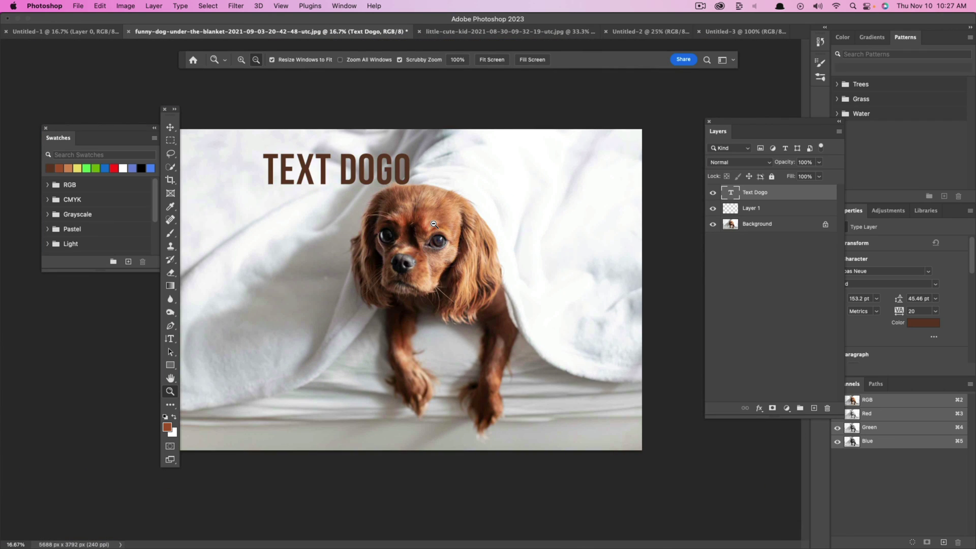
Activate the Move Tool, shift the floating toolbar slightly away from the dog photo, and deselect the text layer
{"action": "left_click", "coordinate": [171, 127]}
{"action": "left_click_drag", "start_coordinate": [166, 115], "coordinate": [138, 115]}
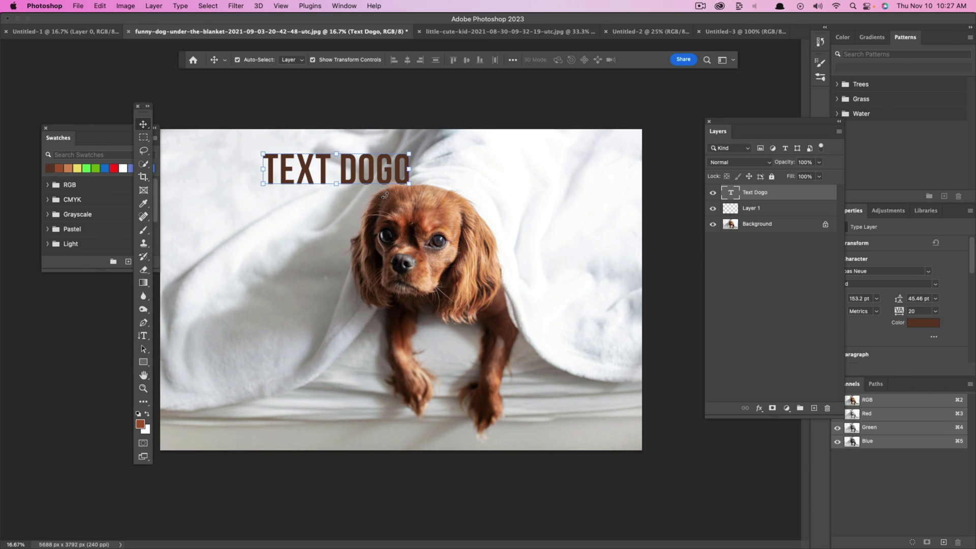
{"action": "left_click", "coordinate": [298, 134]}
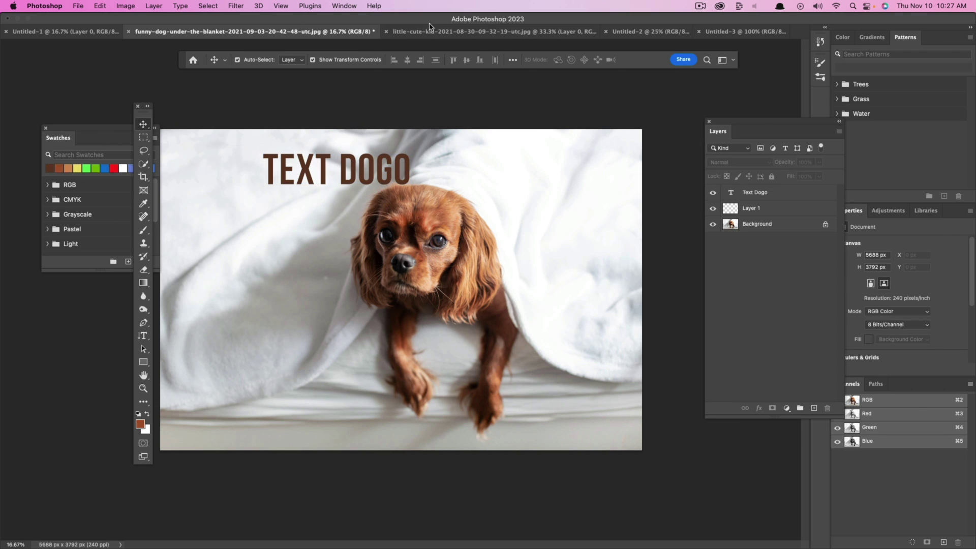
Switch to the little-cute-kid document, check which file formats Save As offers, and cancel the save
{"action": "key", "text": "ctrl+Tab"}
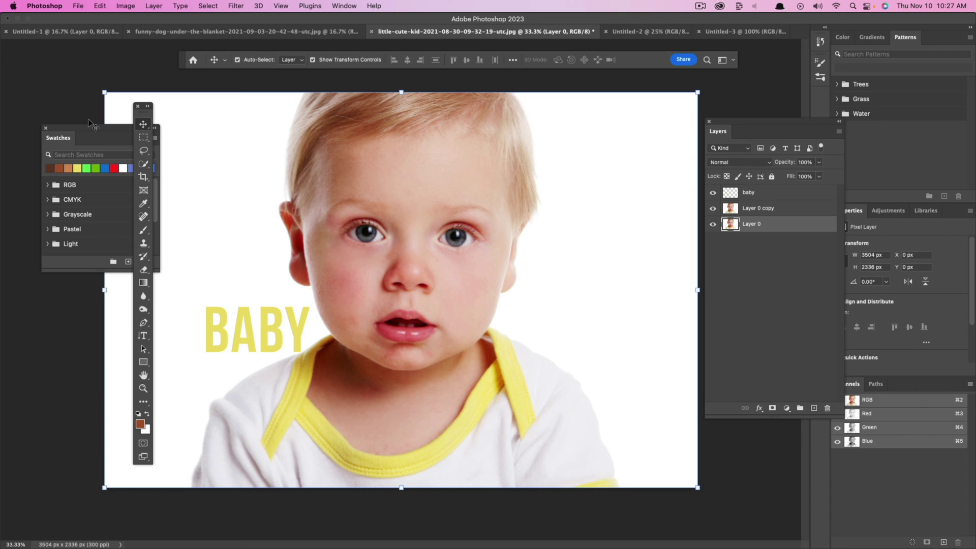
{"action": "left_click", "coordinate": [78, 6]}
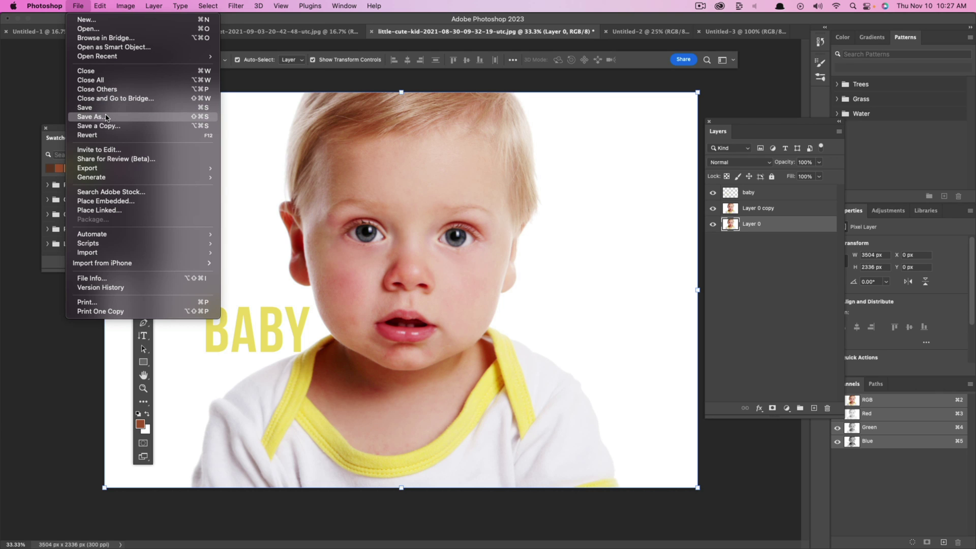
{"action": "left_click", "coordinate": [106, 117]}
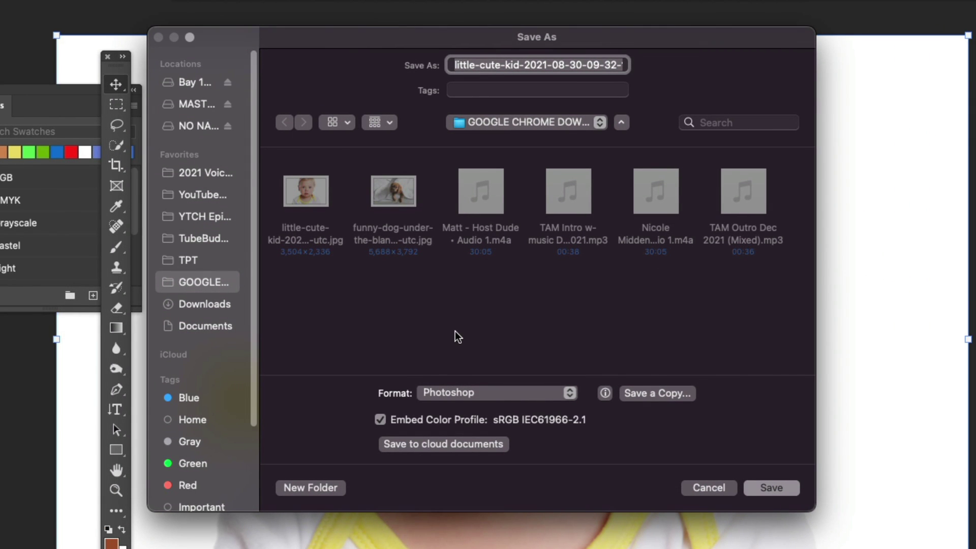
{"action": "left_click", "coordinate": [467, 393]}
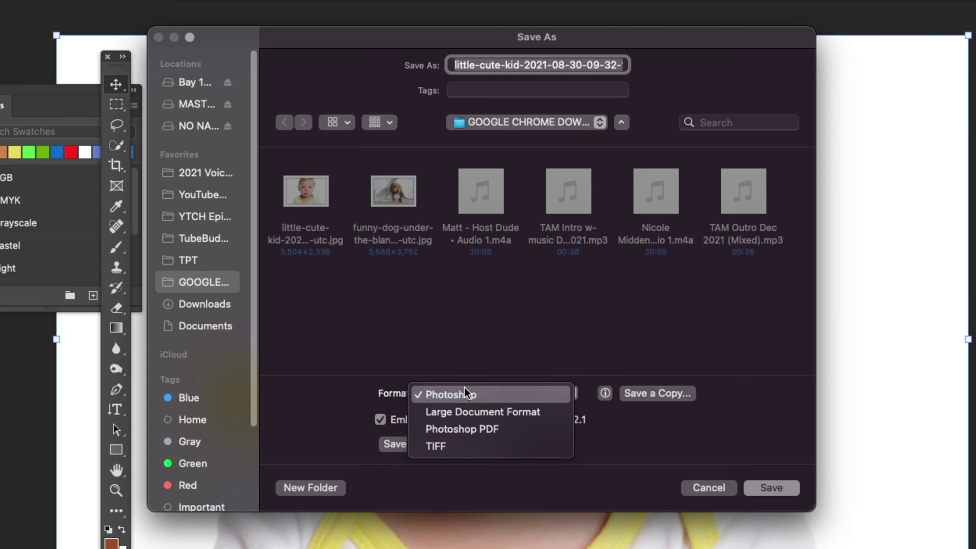
{"action": "left_click", "coordinate": [694, 488]}
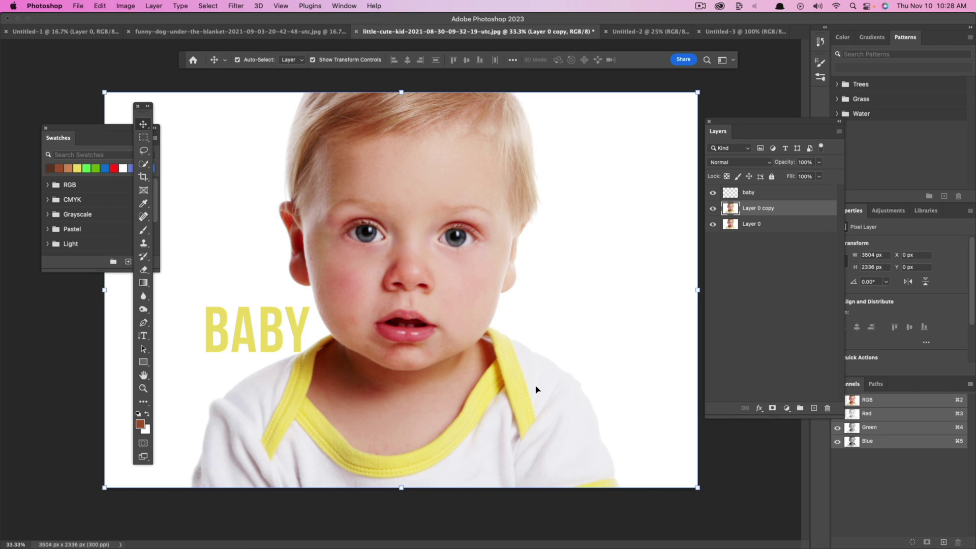
Set up an Export As of the little-cute-kid document in JPG format with quality 5
{"action": "left_click", "coordinate": [78, 6]}
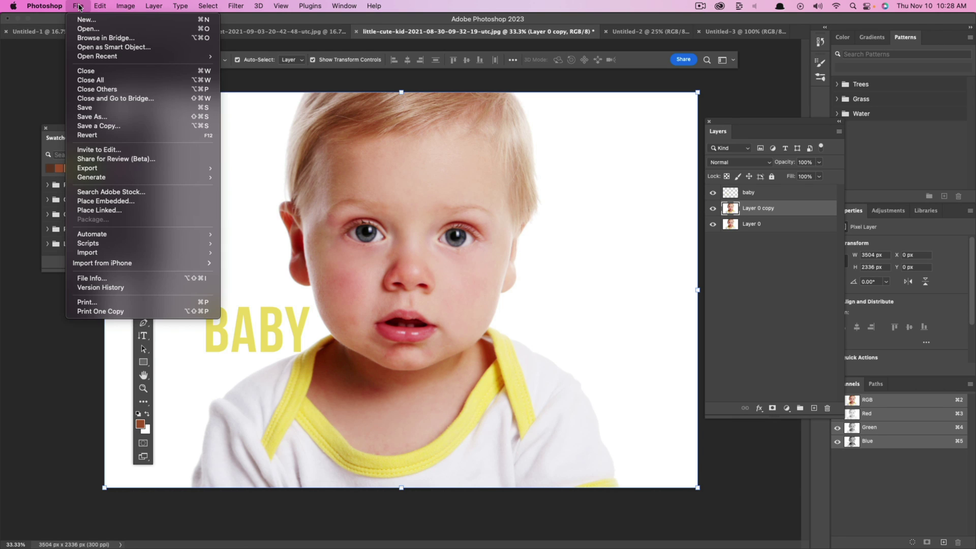
{"action": "mouse_move", "coordinate": [166, 244]}
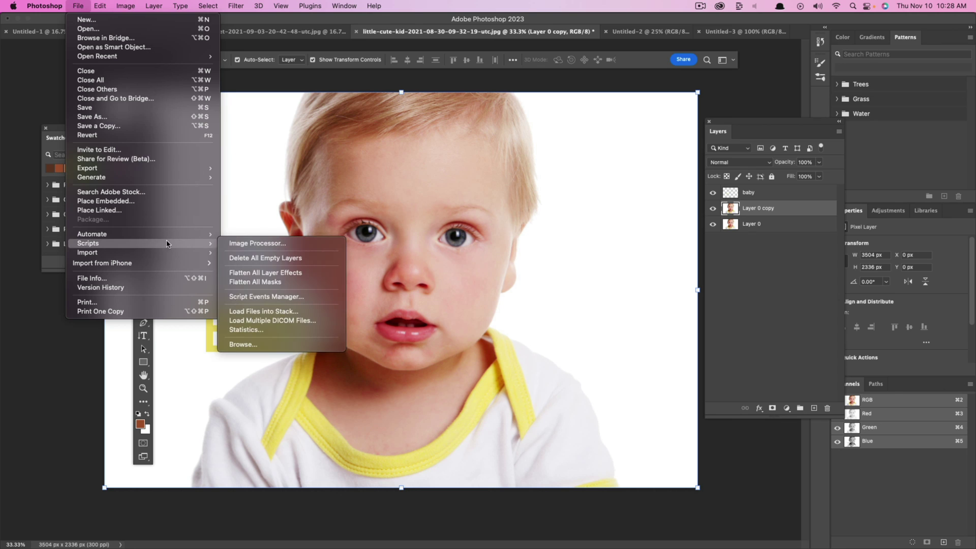
{"action": "mouse_move", "coordinate": [101, 170]}
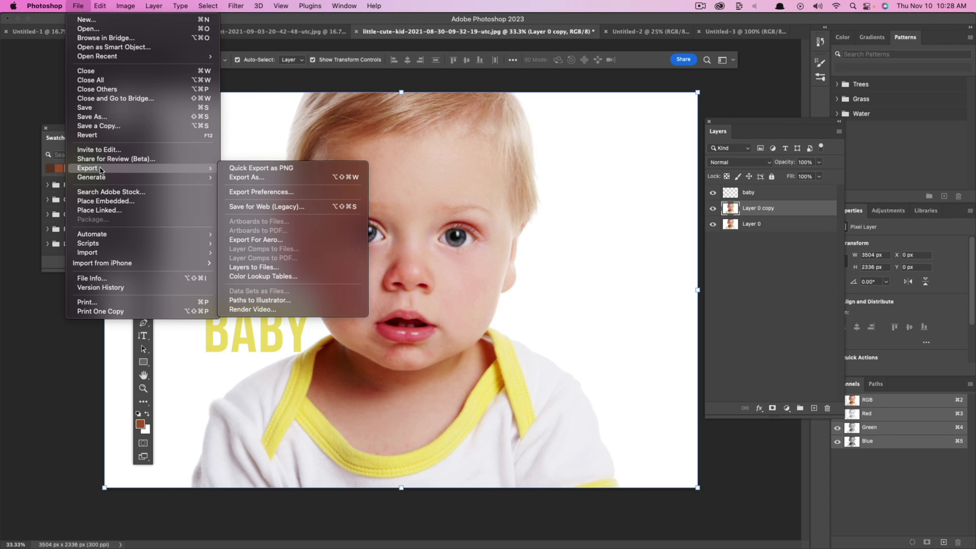
{"action": "left_click", "coordinate": [259, 178]}
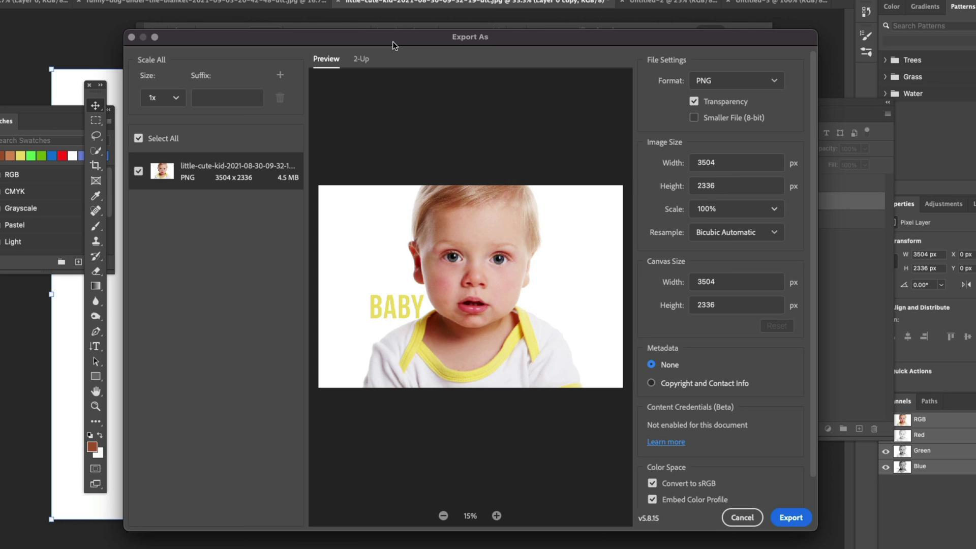
{"action": "left_click", "coordinate": [737, 81]}
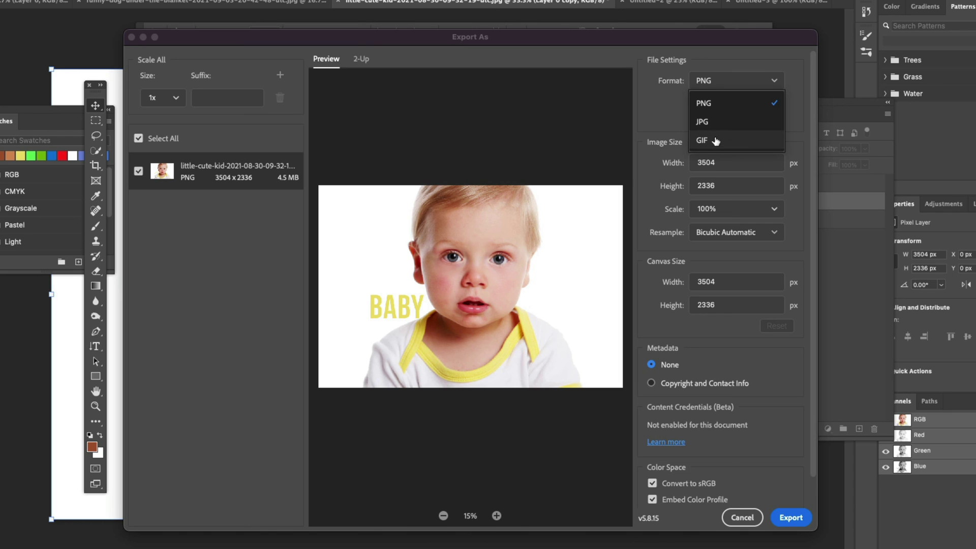
{"action": "left_click", "coordinate": [709, 104]}
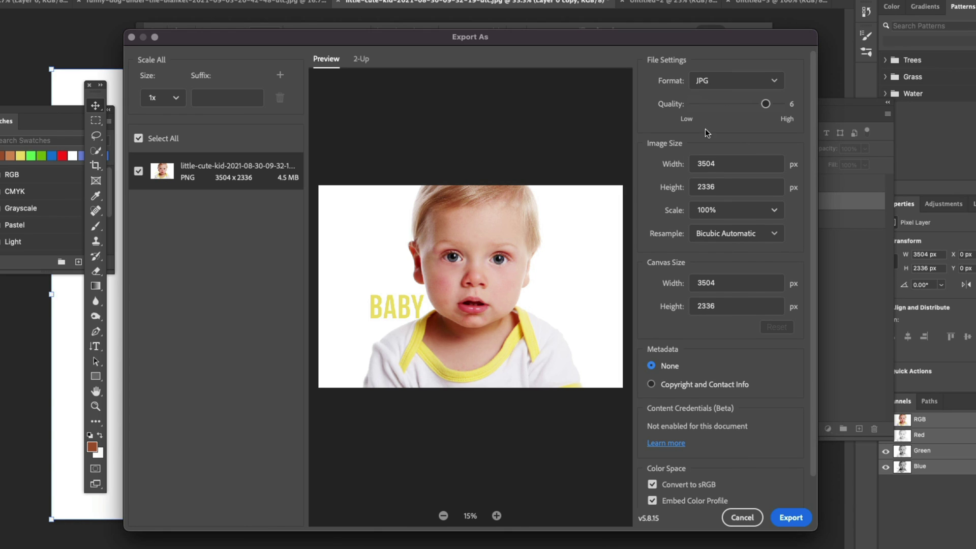
{"action": "mouse_move", "coordinate": [764, 105]}
{"action": "left_mouse_down"}
{"action": "mouse_move", "coordinate": [721, 104]}
{"action": "mouse_move", "coordinate": [780, 108]}
{"action": "mouse_move", "coordinate": [725, 108]}
{"action": "mouse_move", "coordinate": [751, 109]}
{"action": "left_mouse_up"}
Export the image to the GOOGLE CHROME DOWNLOADS folder, replacing the existing file of the same name
{"action": "left_click", "coordinate": [791, 517]}
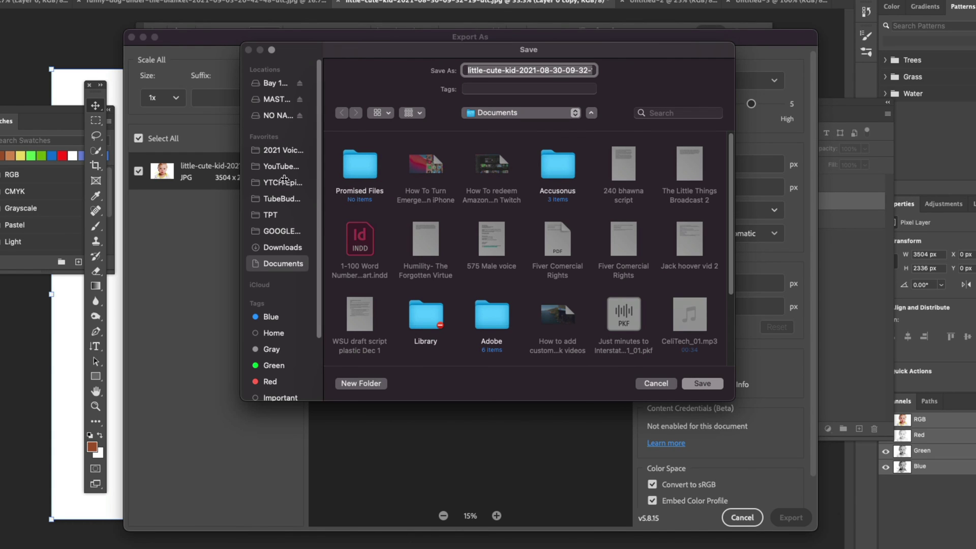
{"action": "left_click", "coordinate": [282, 231]}
{"action": "left_click", "coordinate": [702, 384]}
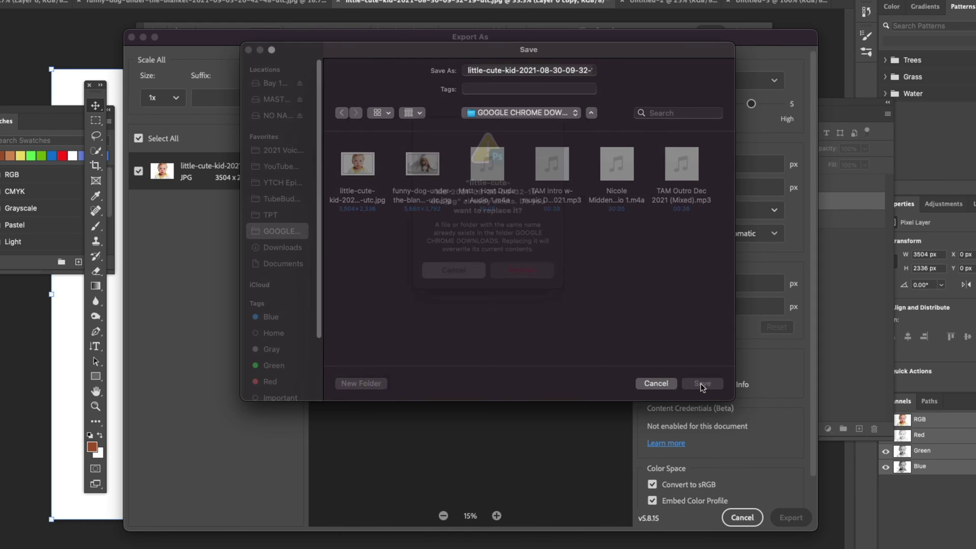
{"action": "left_click", "coordinate": [522, 270]}
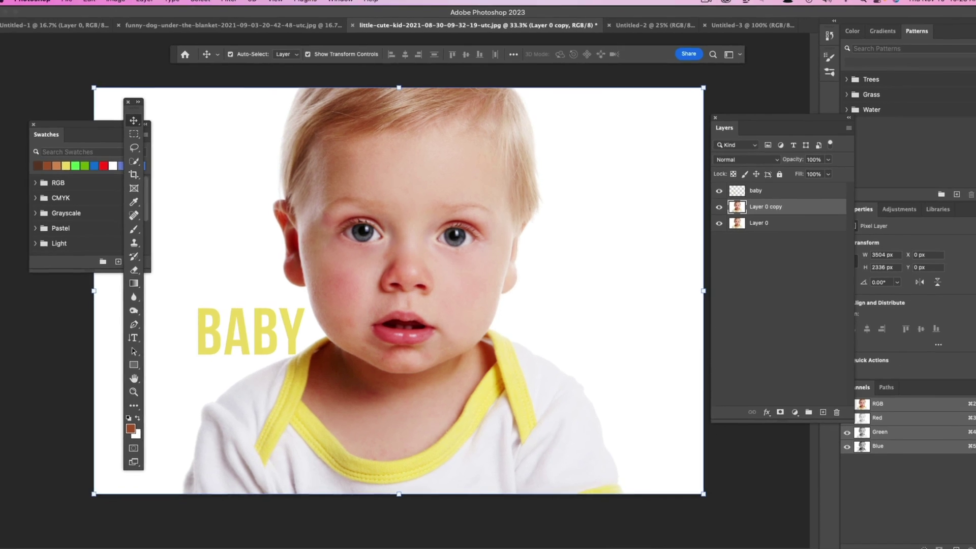
Switch to Finder and preview the exported little-cute-kid JPG in the GOOGLE CHROME DOWNLOADS folder, then close the preview
{"action": "key", "text": "super+Tab"}
{"action": "left_click_drag", "start_coordinate": [281, 300], "coordinate": [245, 172]}
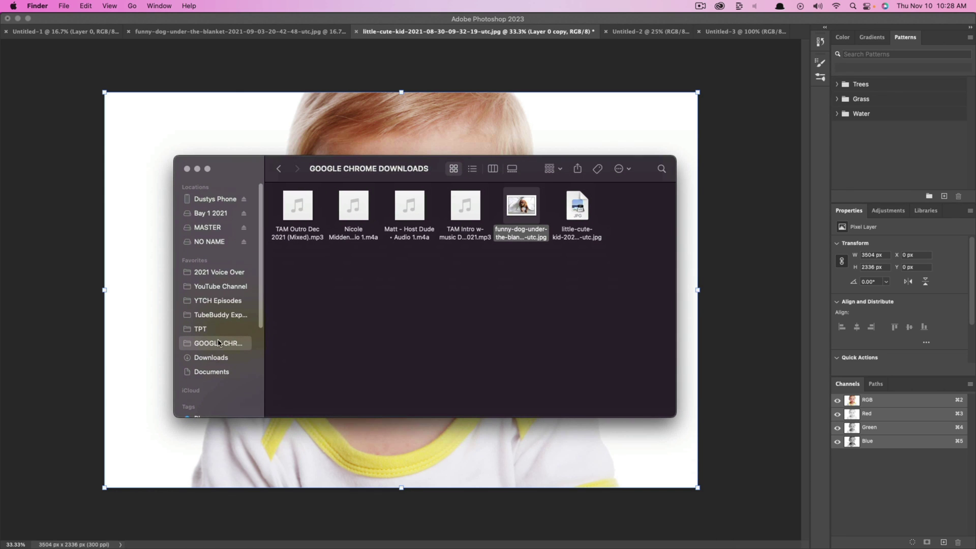
{"action": "left_click", "coordinate": [494, 299]}
{"action": "left_click", "coordinate": [568, 239]}
{"action": "key", "text": "space"}
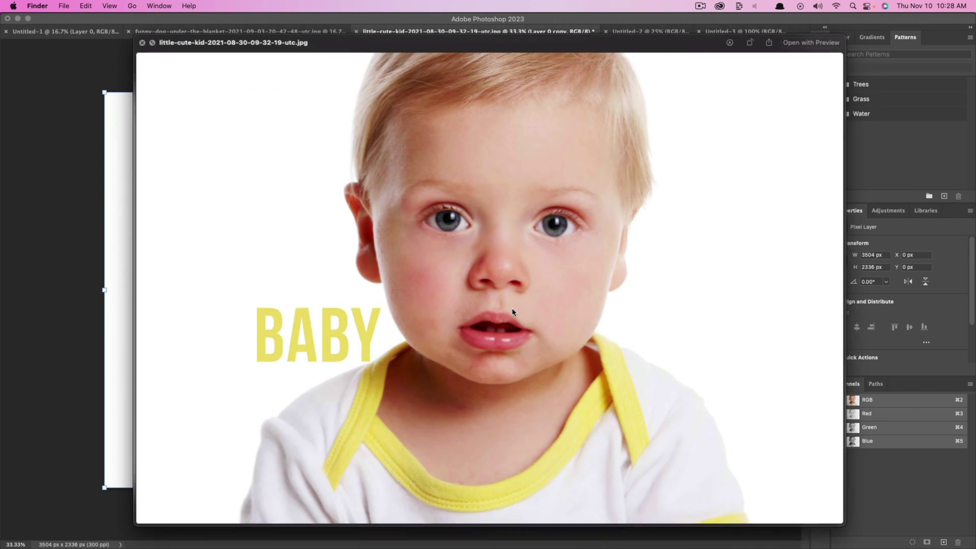
{"action": "key", "text": "space"}
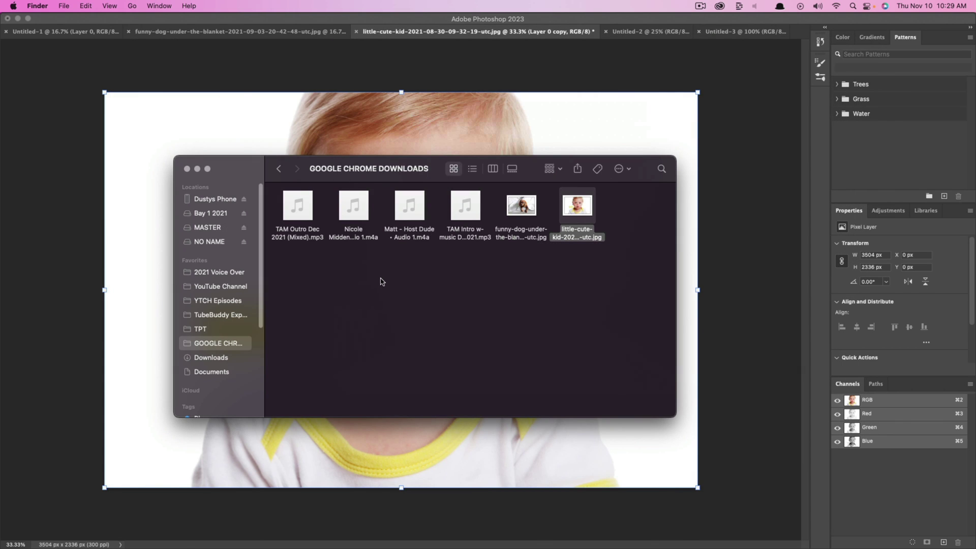
Switch back to Photoshop and move the BABY text slightly up and left, to about X 573 px, Y 1192 px
{"action": "left_click", "coordinate": [113, 213]}
{"action": "left_click_drag", "start_coordinate": [249, 324], "coordinate": [246, 313]}
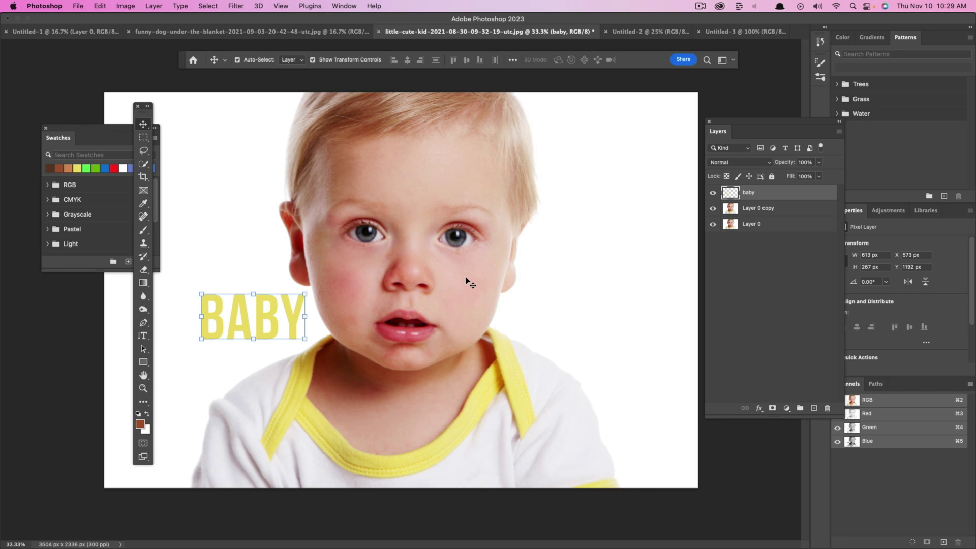